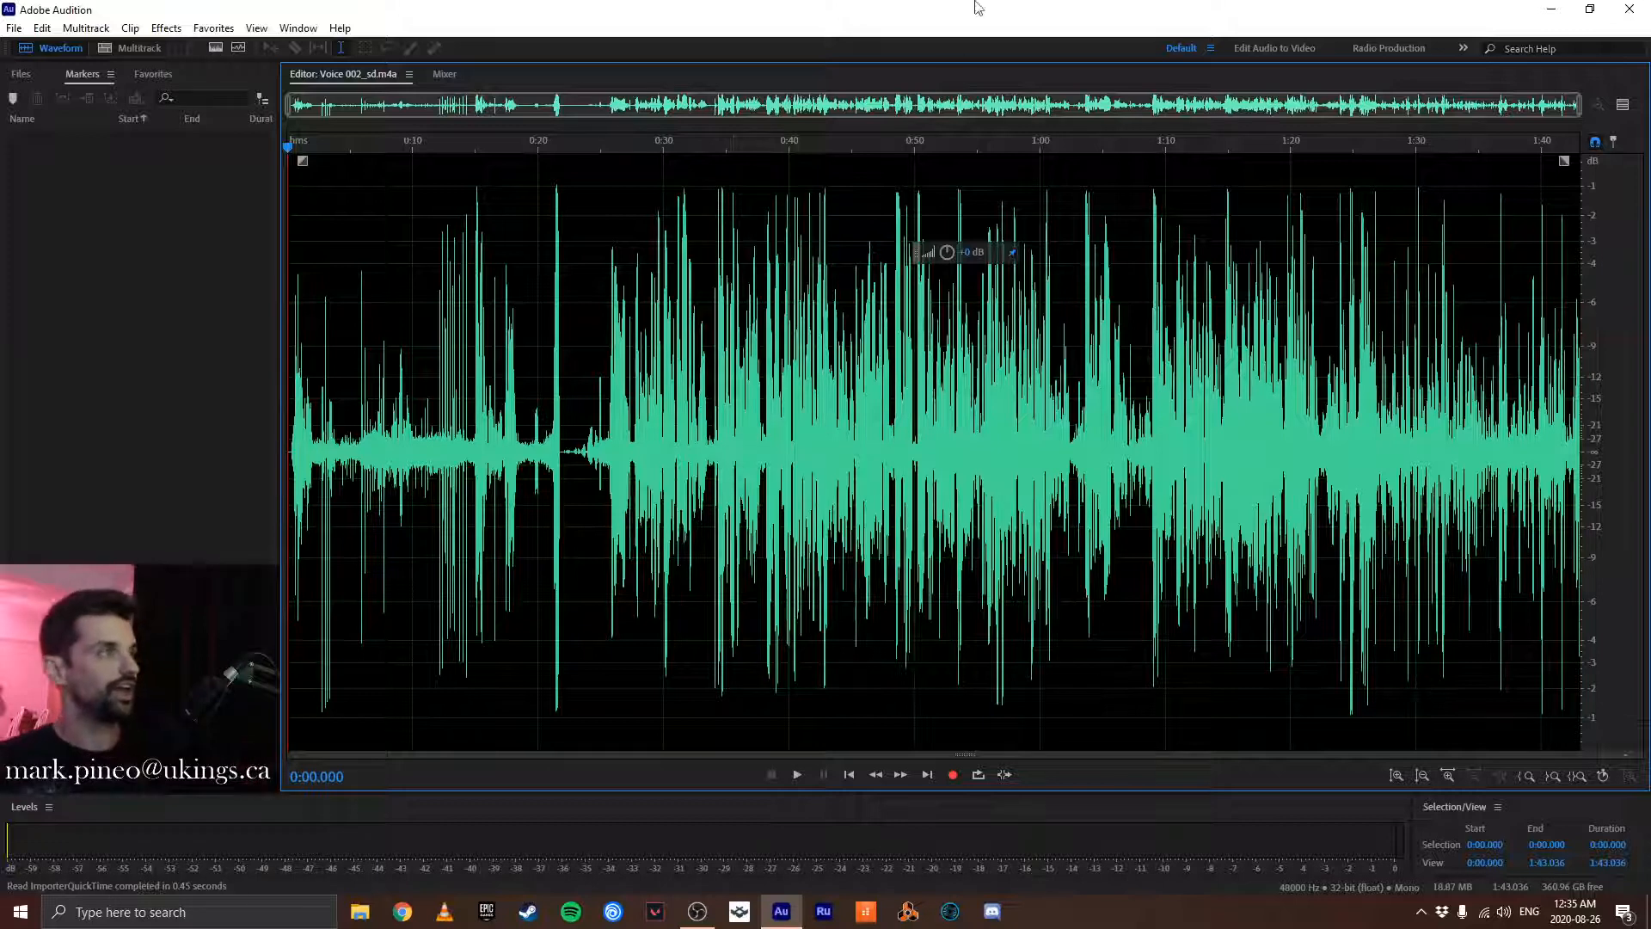
- Show the open files list and play the voice recording from about 0:33.7 to find where the clip should end
click(21, 74)
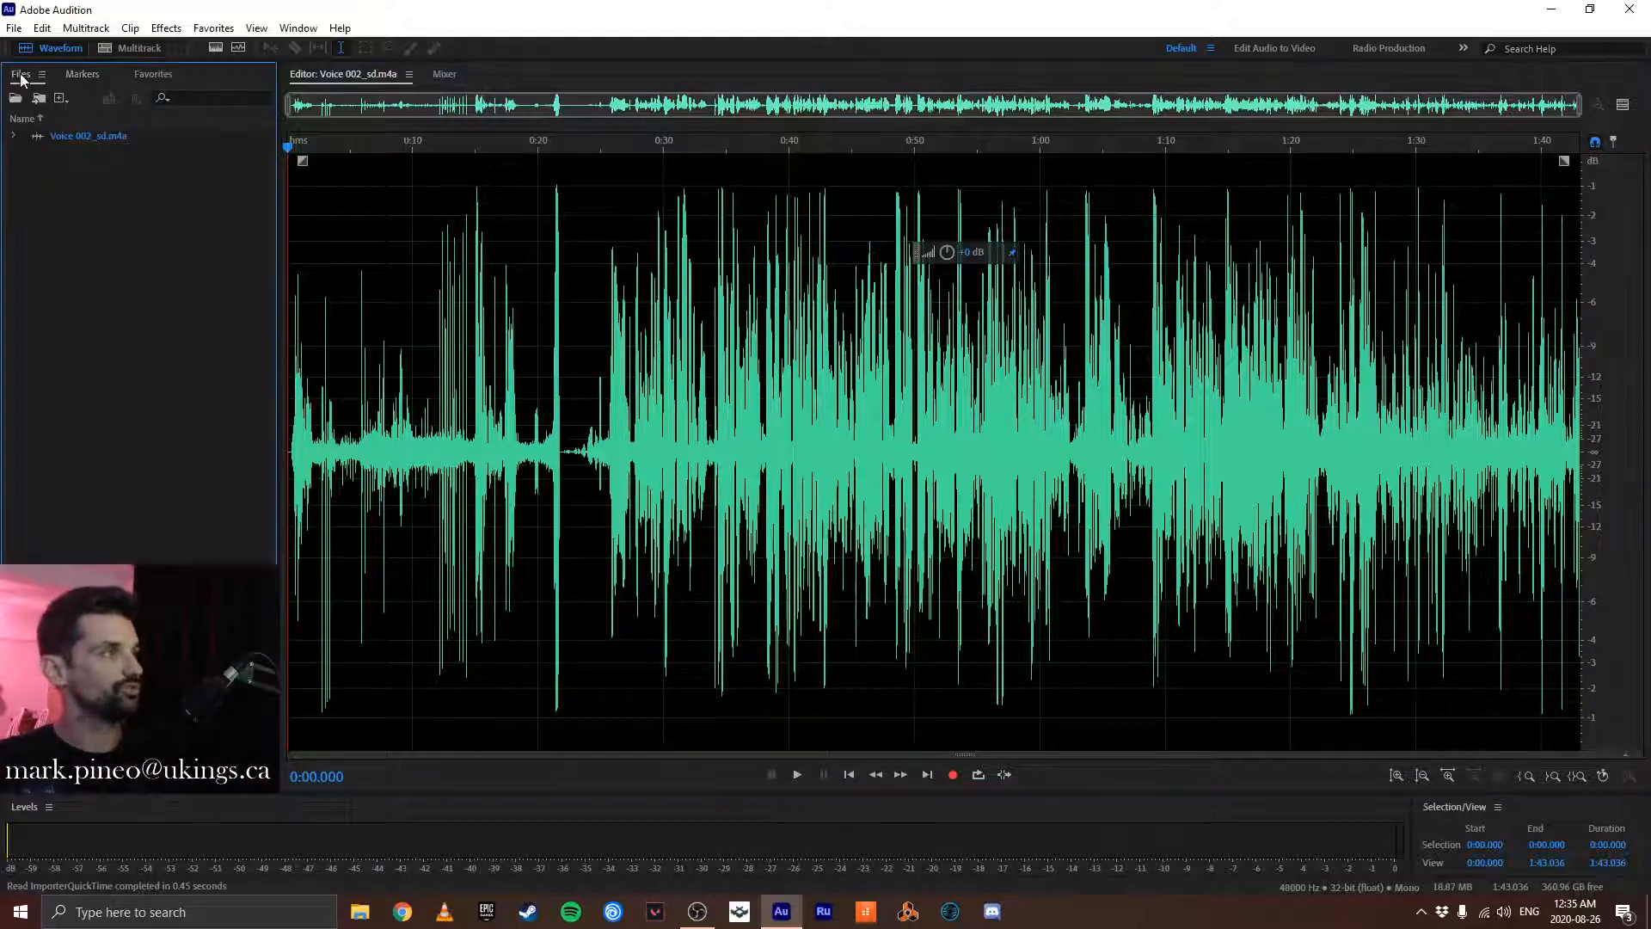
click(75, 136)
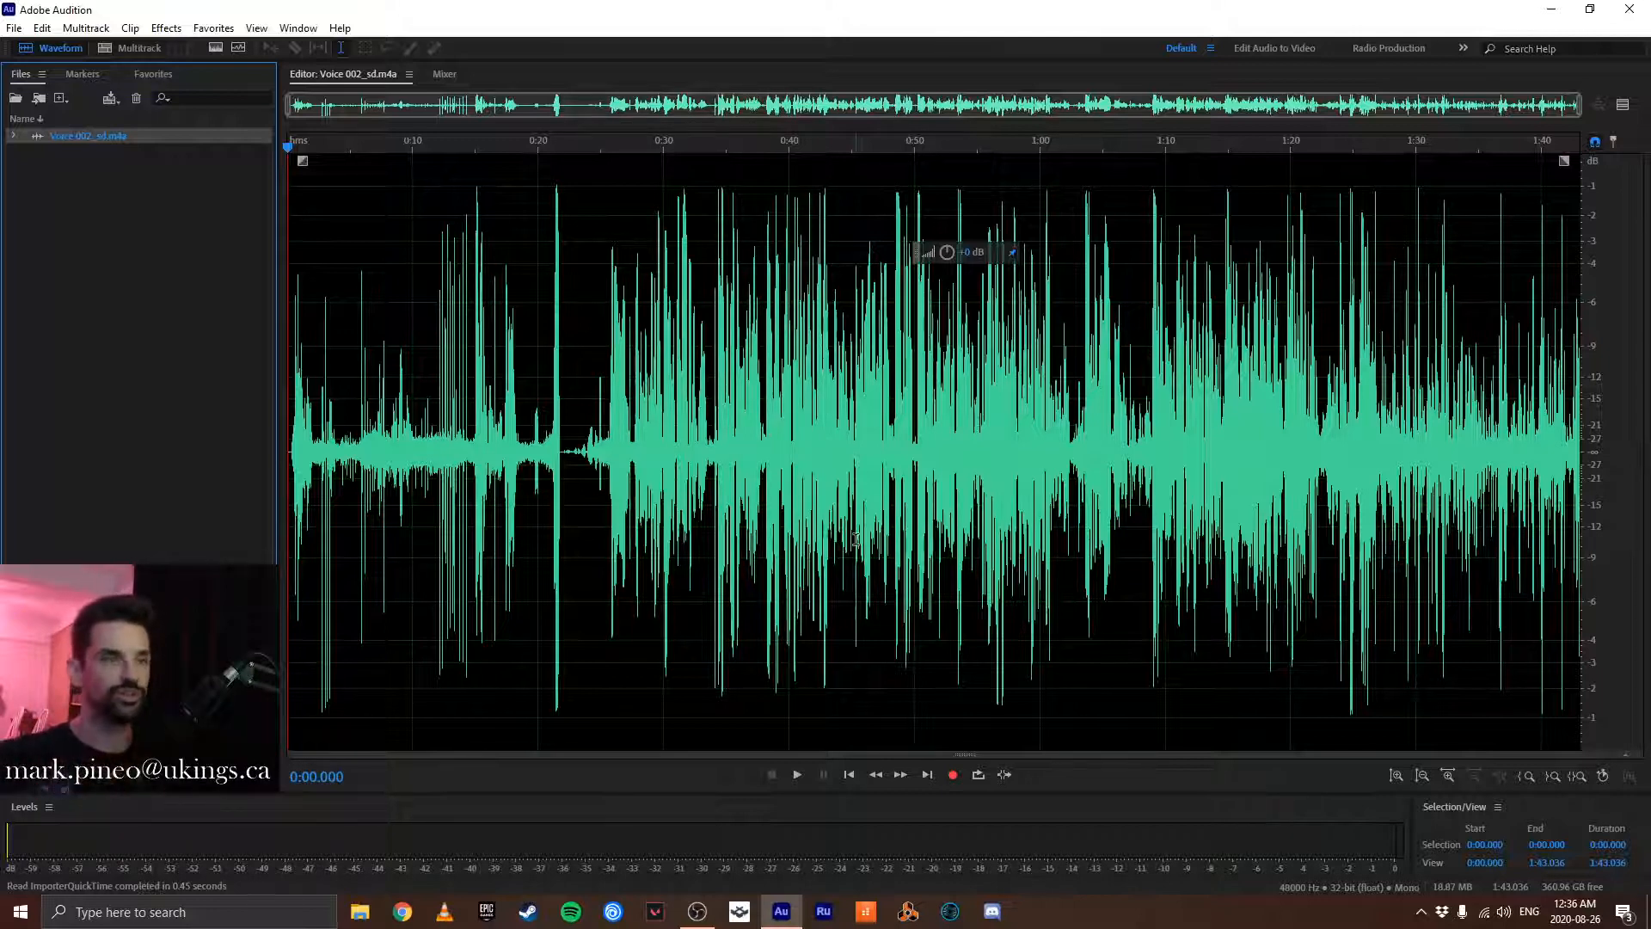
click(710, 413)
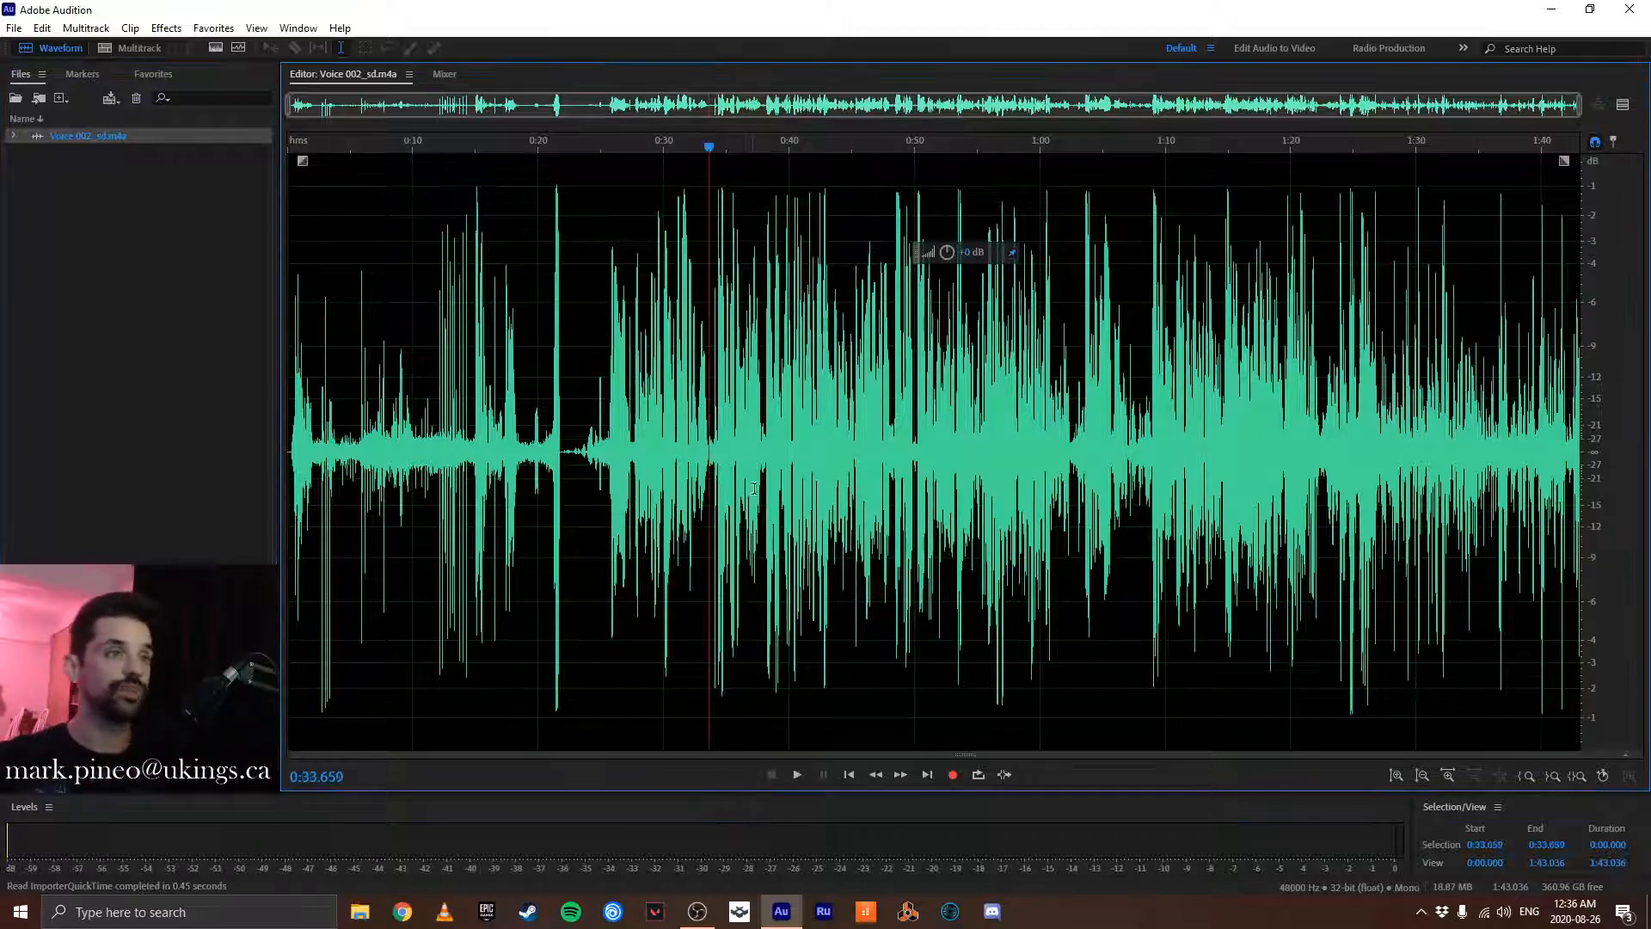
scroll(784, 430, up, 4)
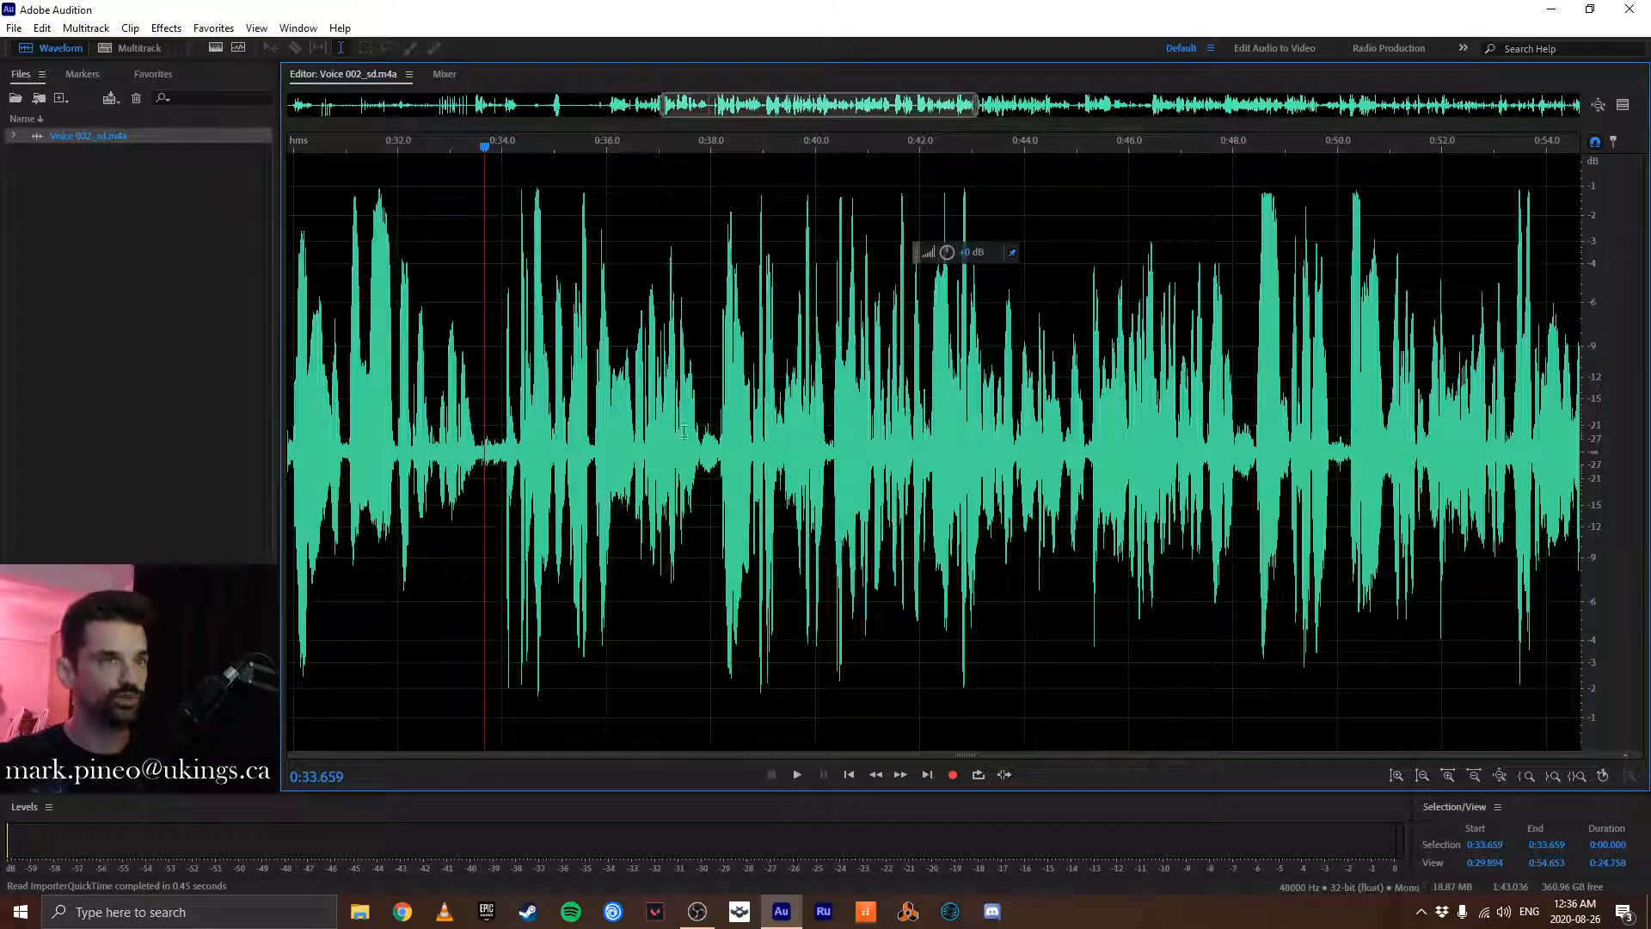
scroll(583, 412, up, 1)
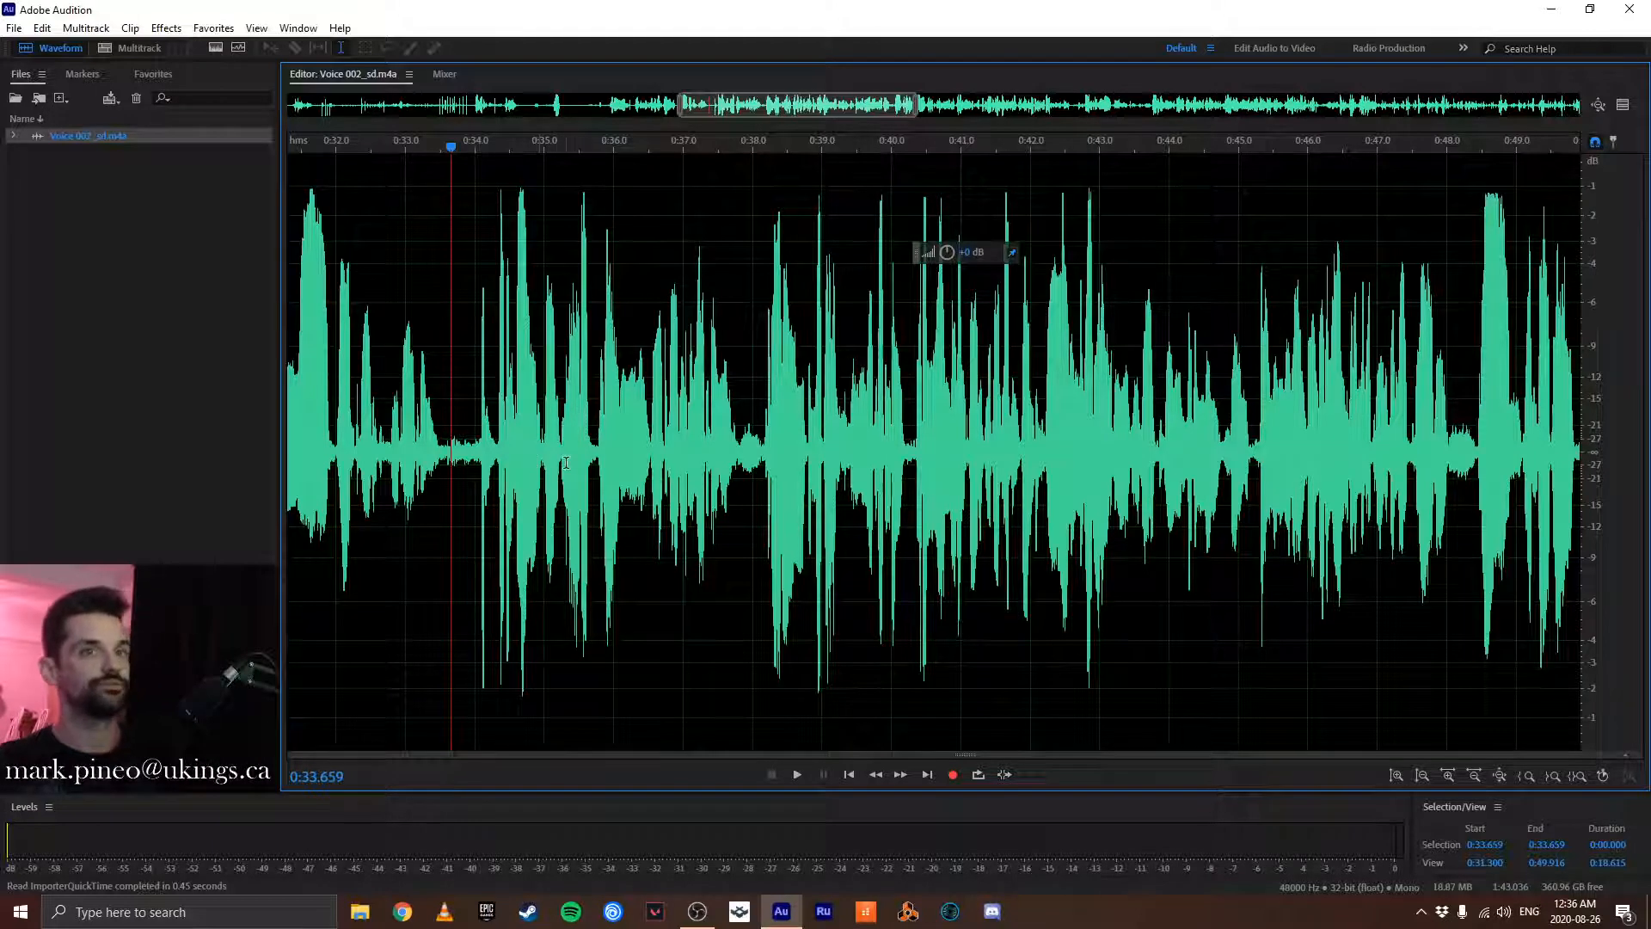
key(space)
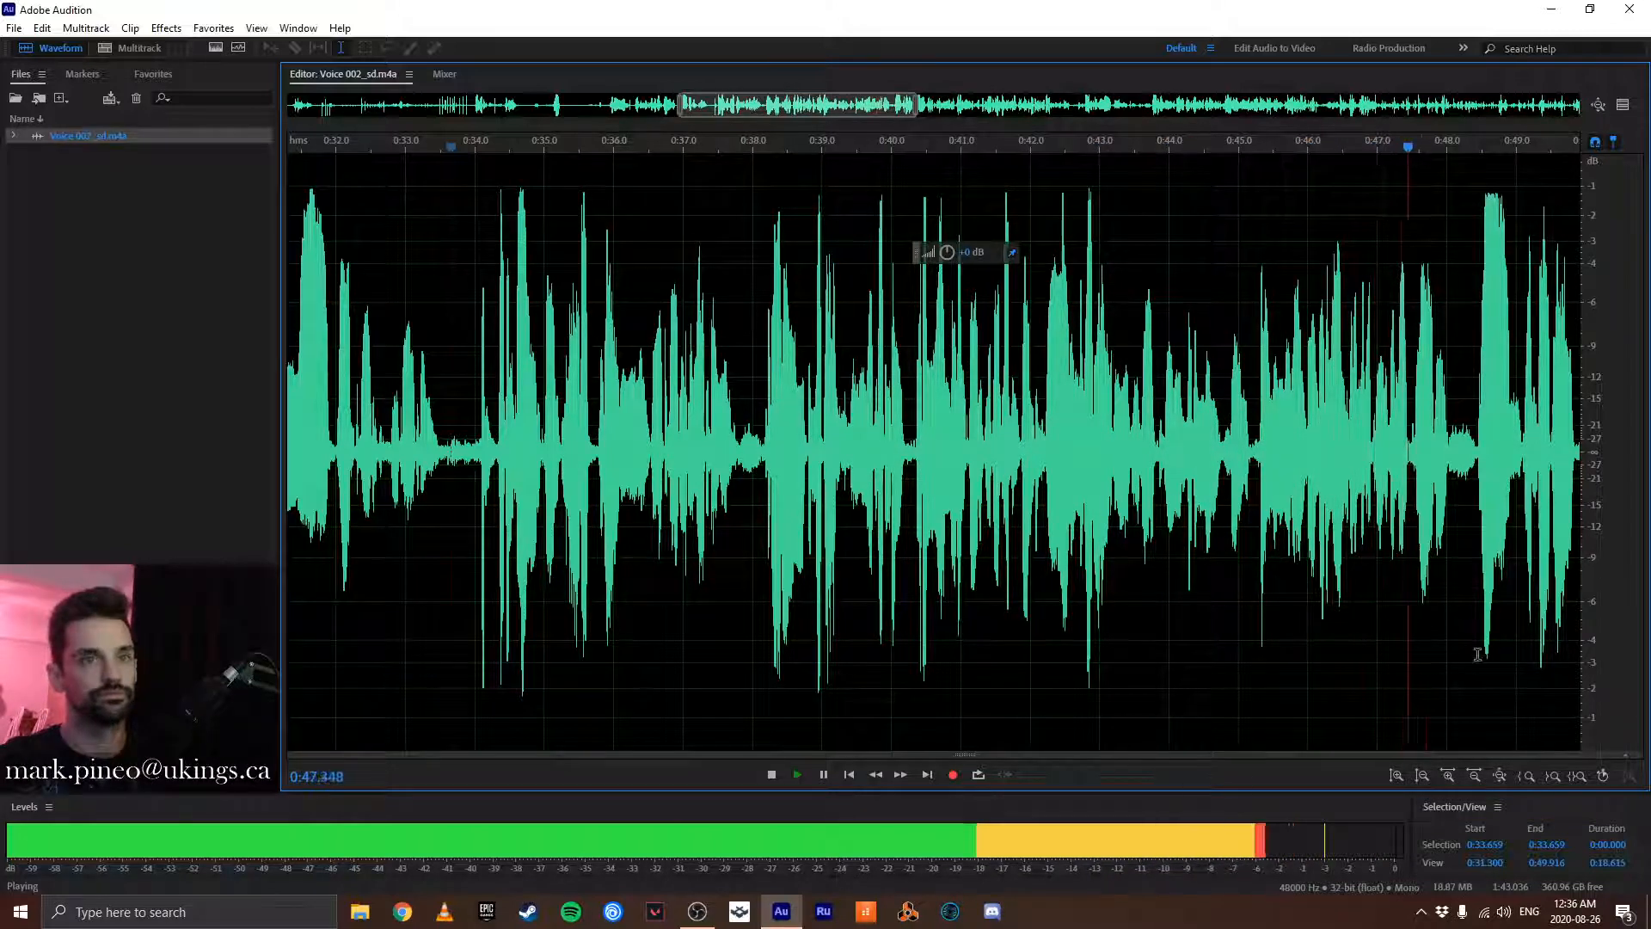
click(1434, 550)
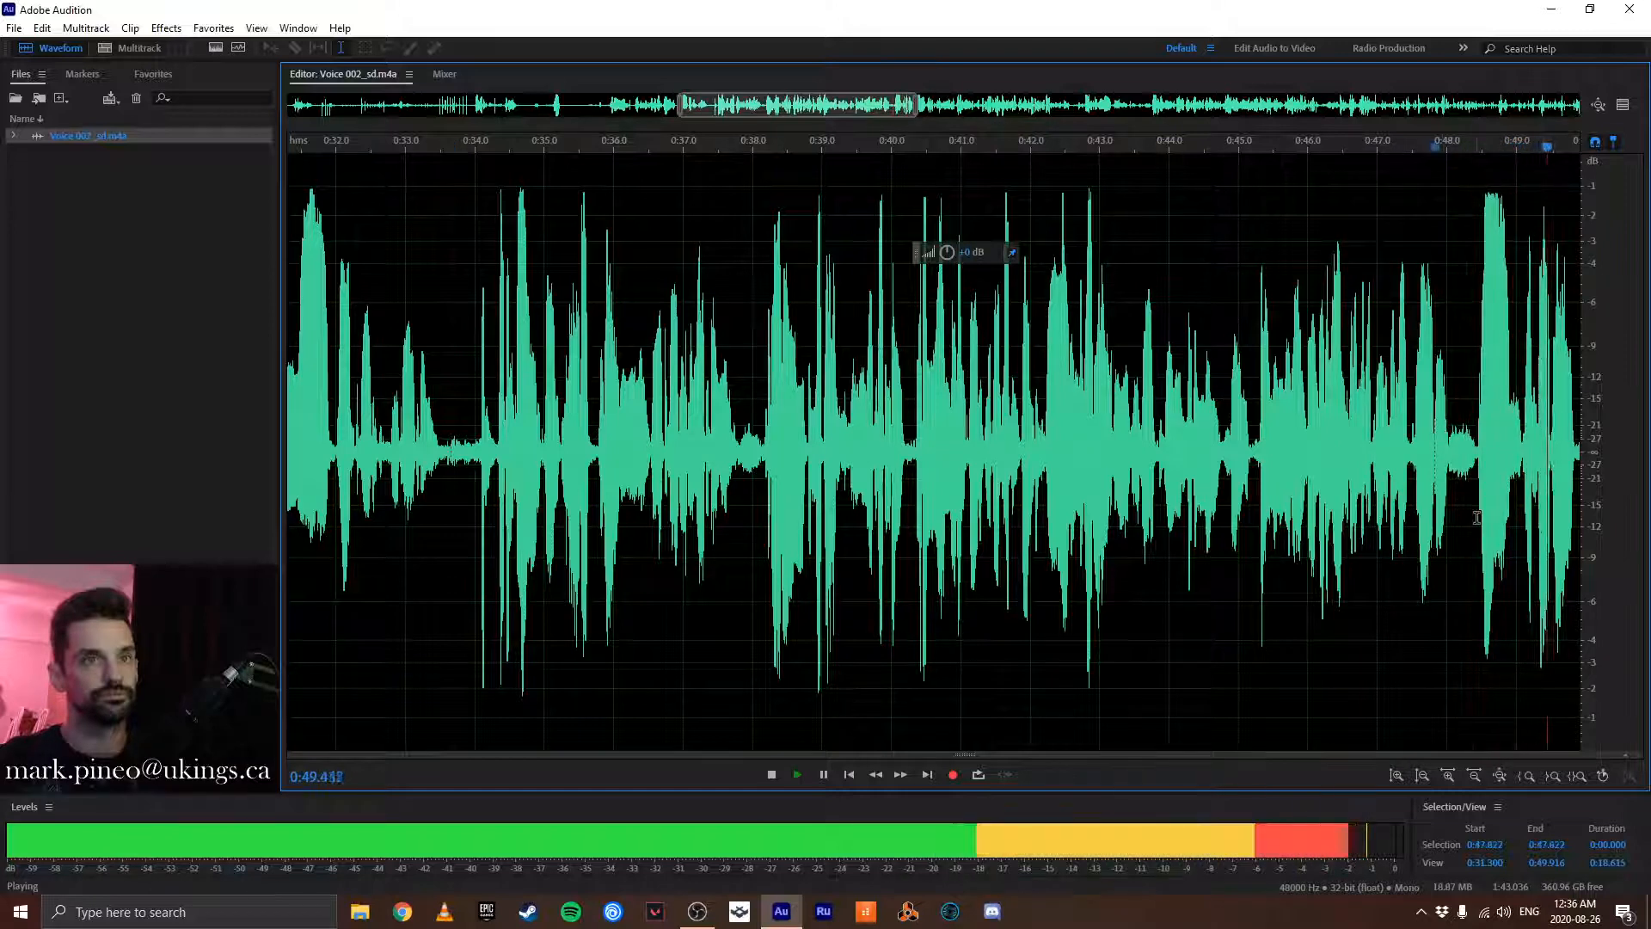
key(space)
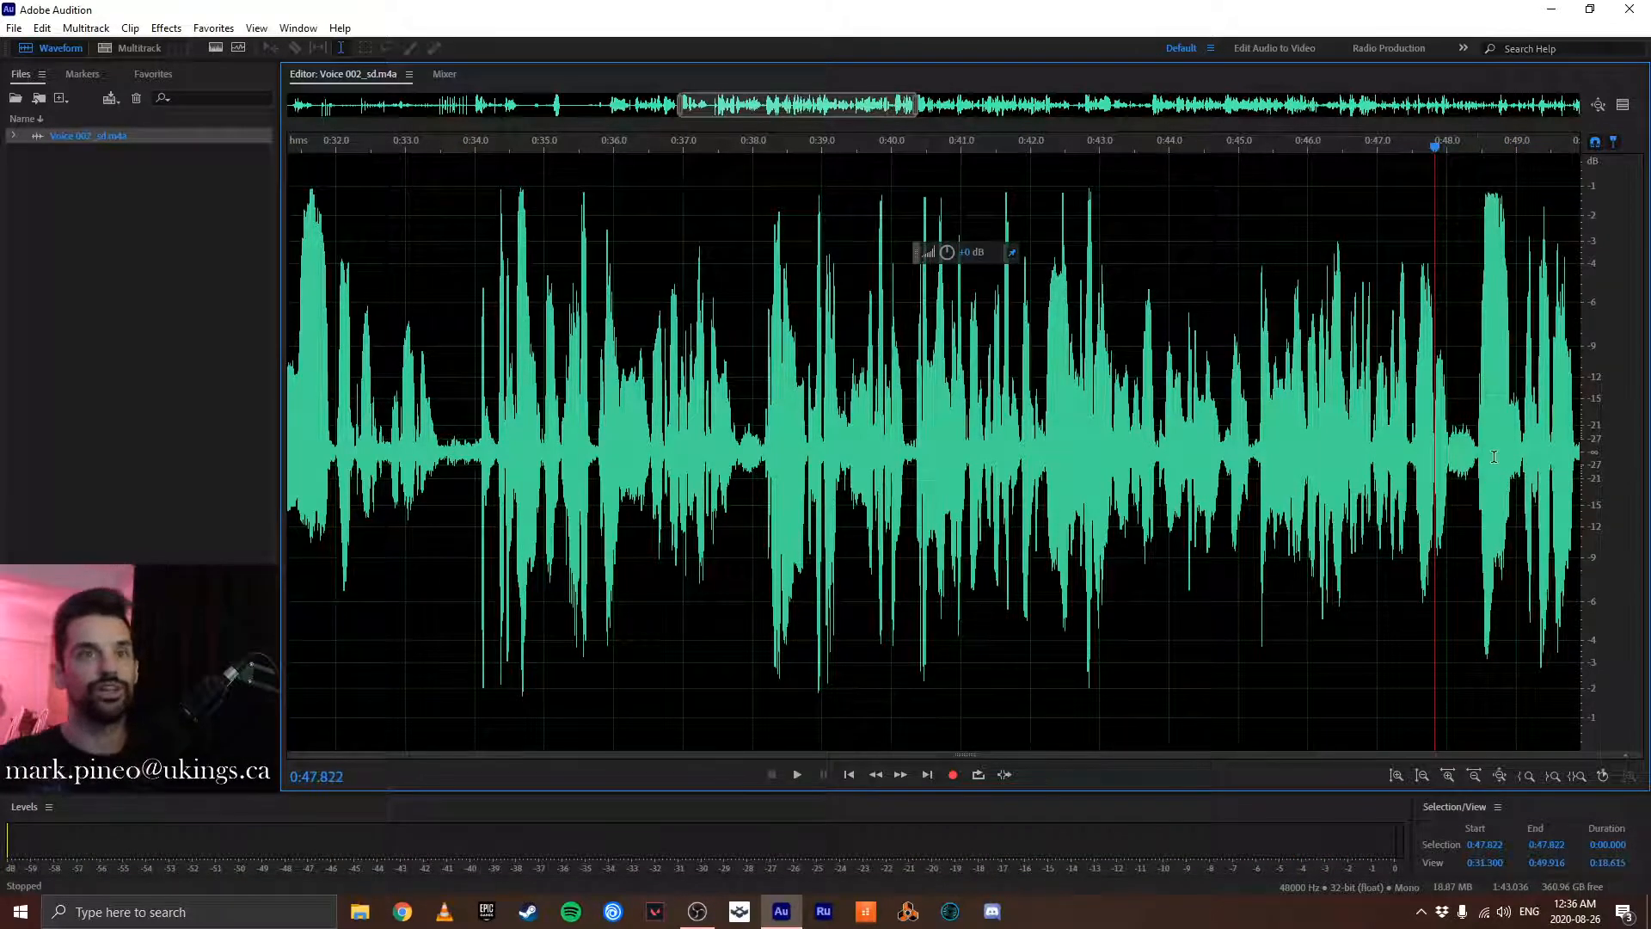
- Place the playhead at about 0:48.015, in the pause after the spoken phrase, and check that cut point by playback
scroll(1474, 440, up, 5)
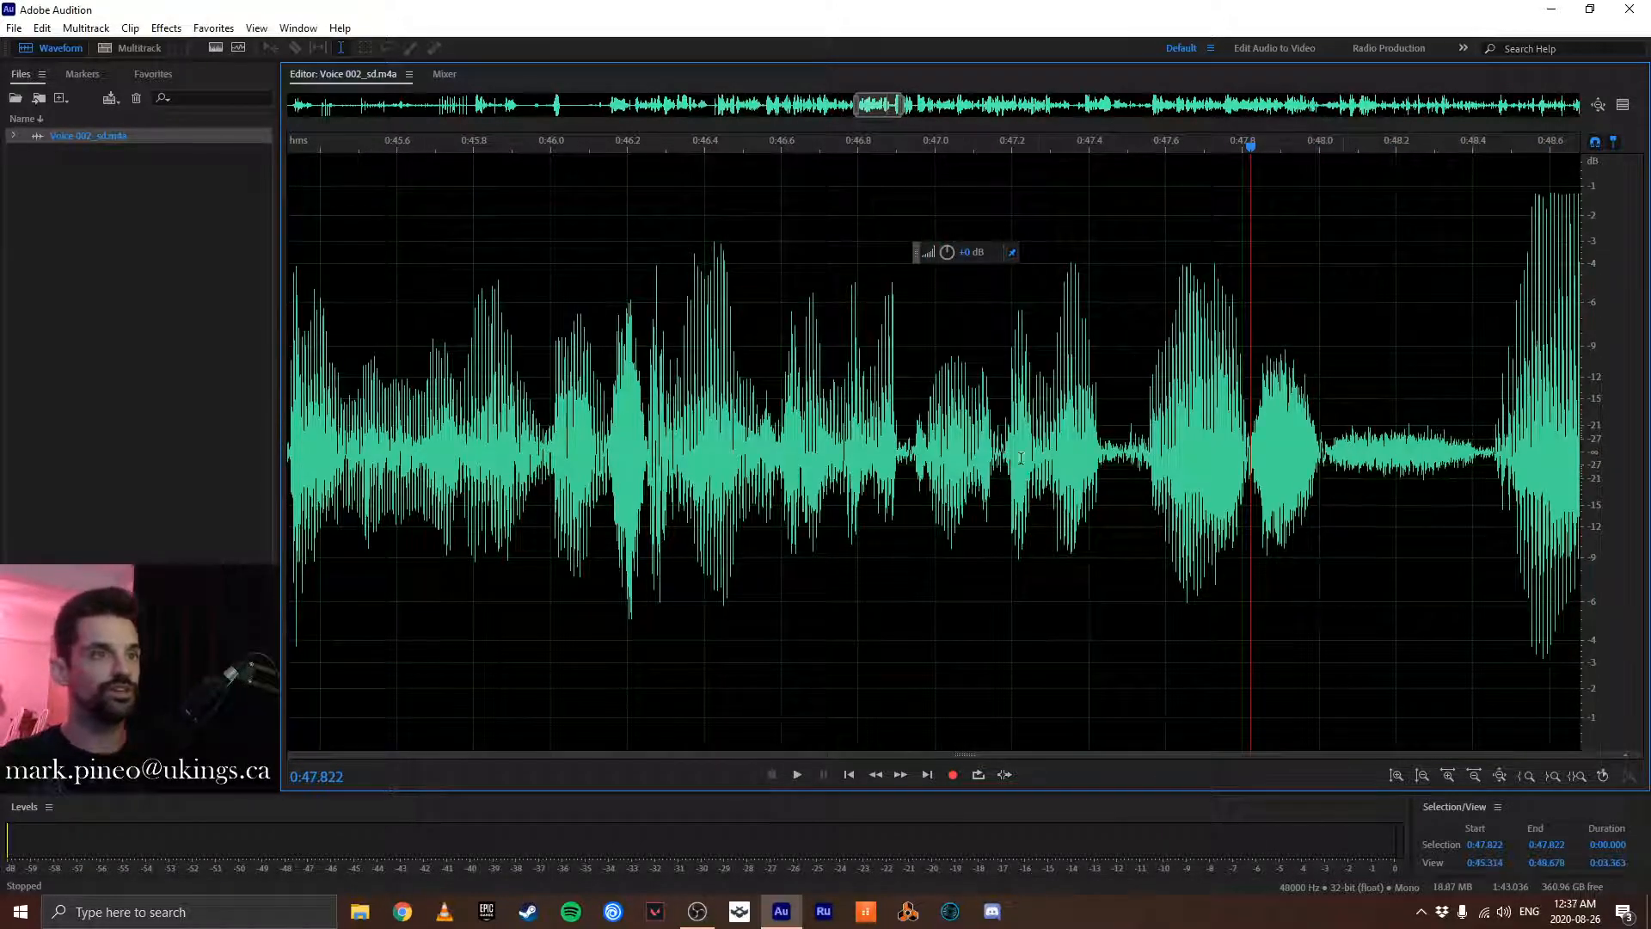
click(908, 431)
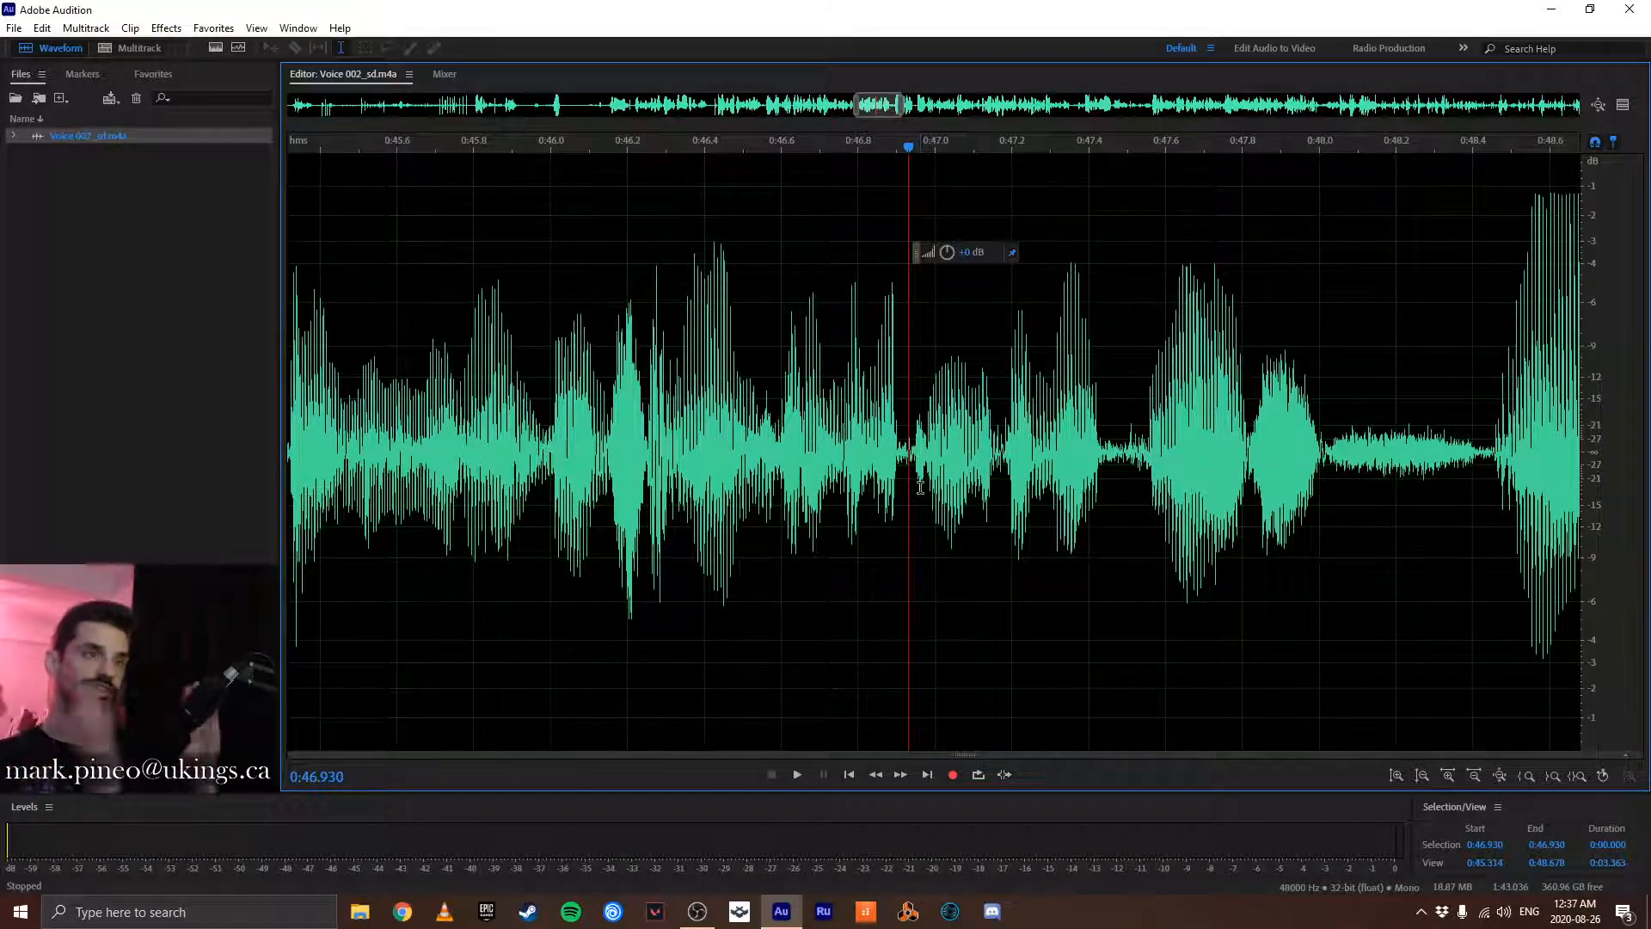
key(space)
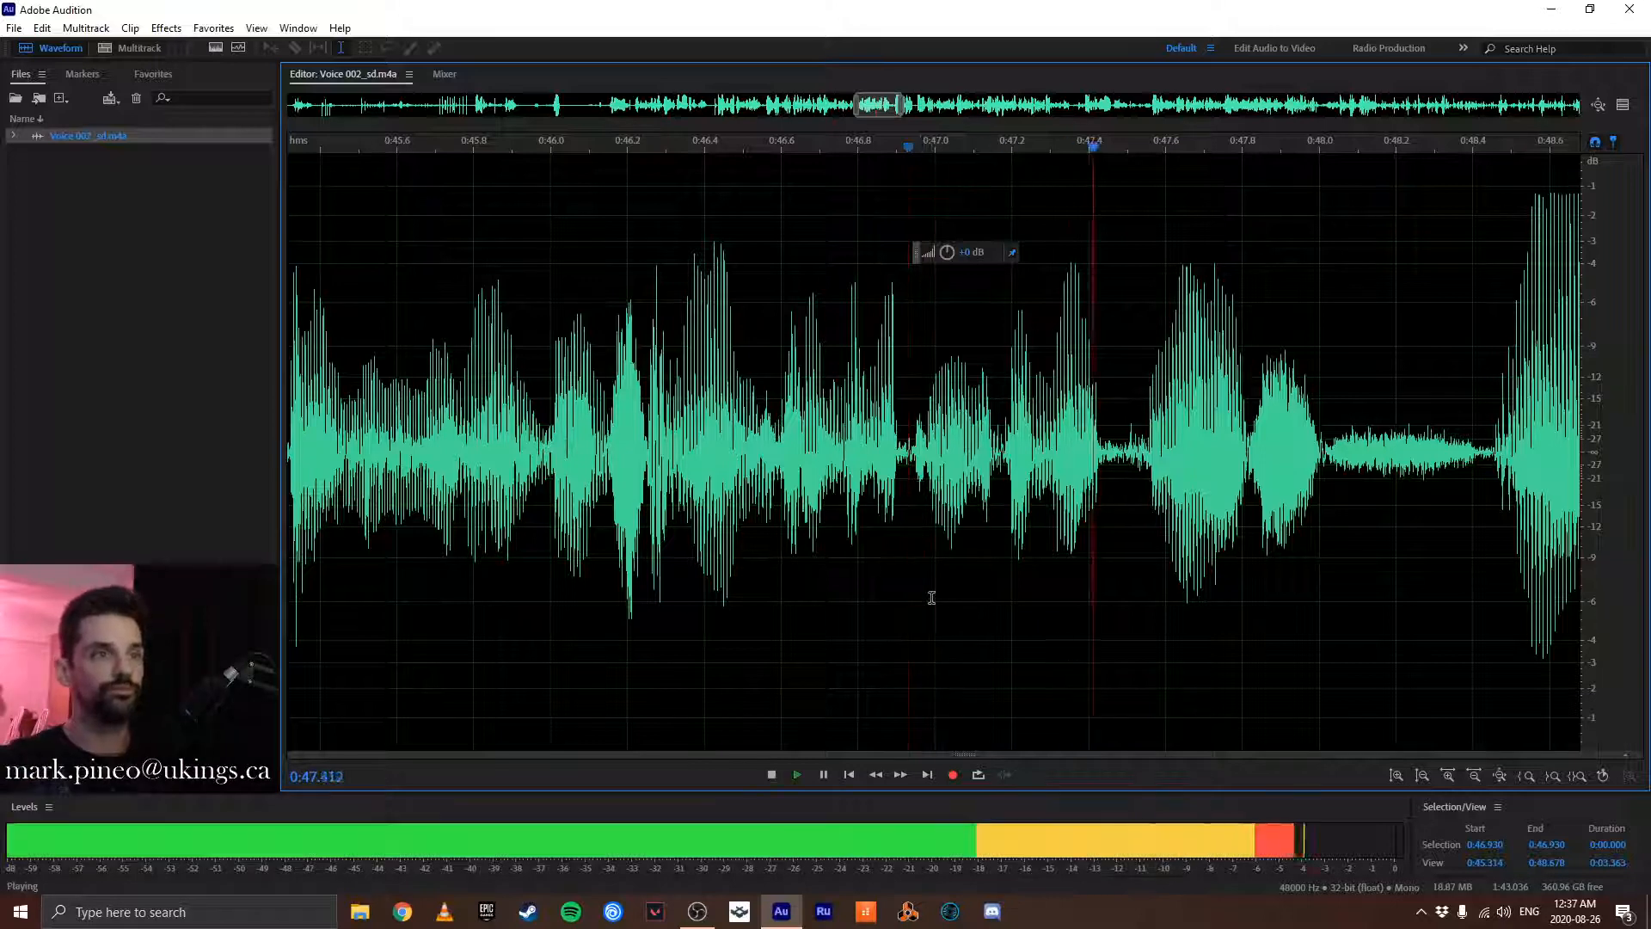
key(space)
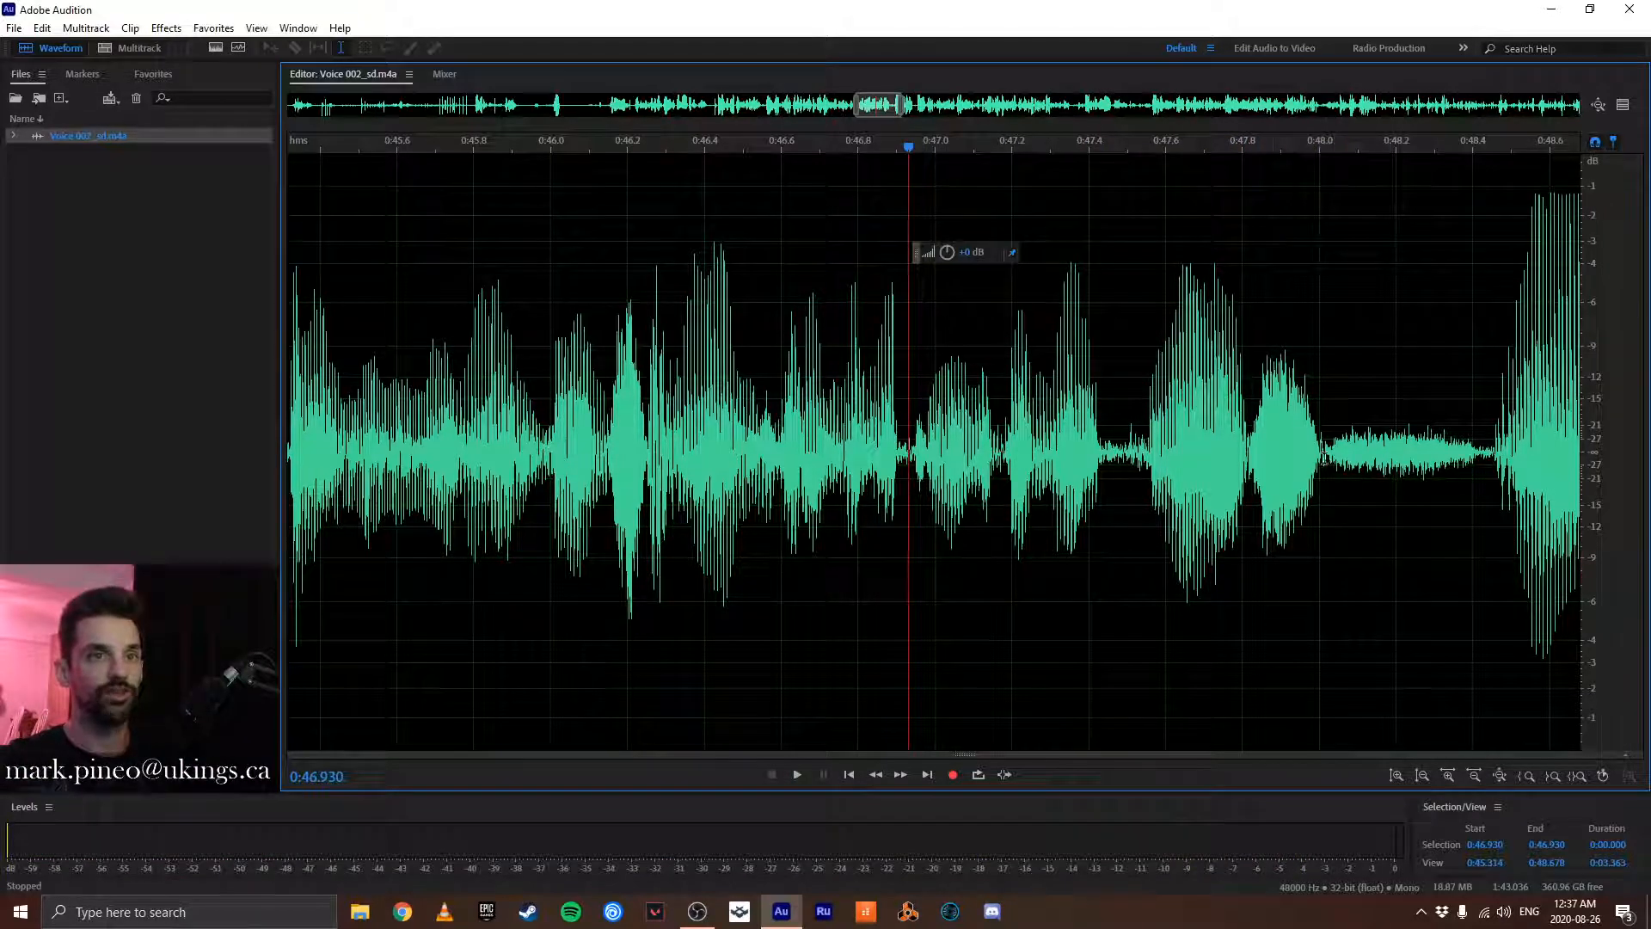
click(1327, 443)
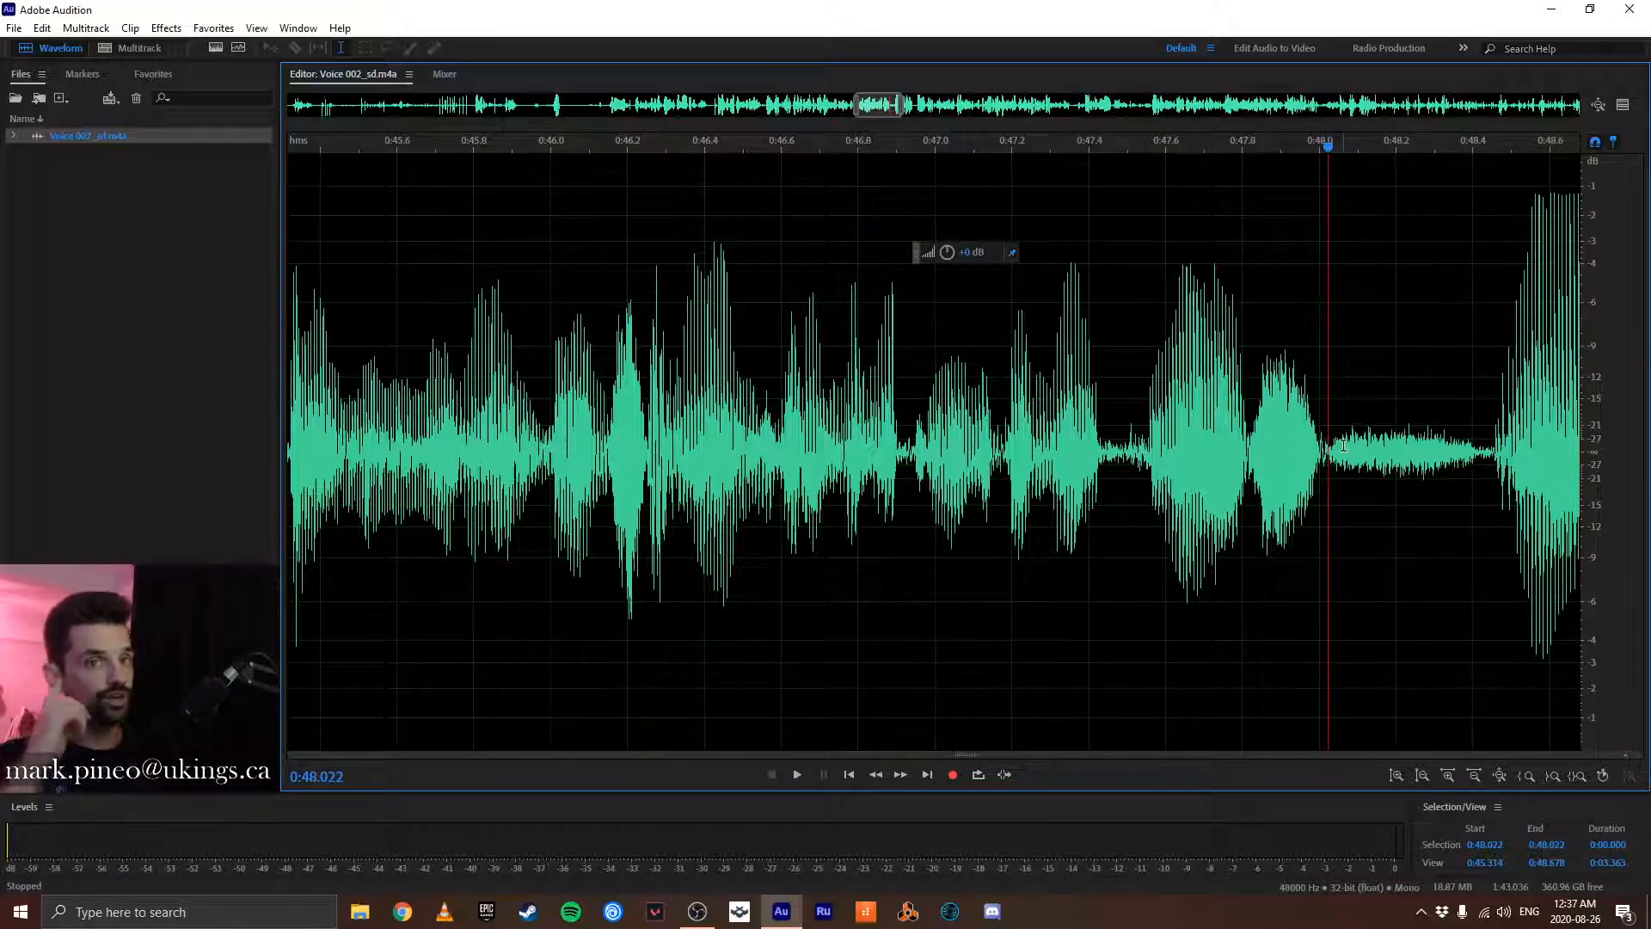
drag(1329, 148, 1327, 152)
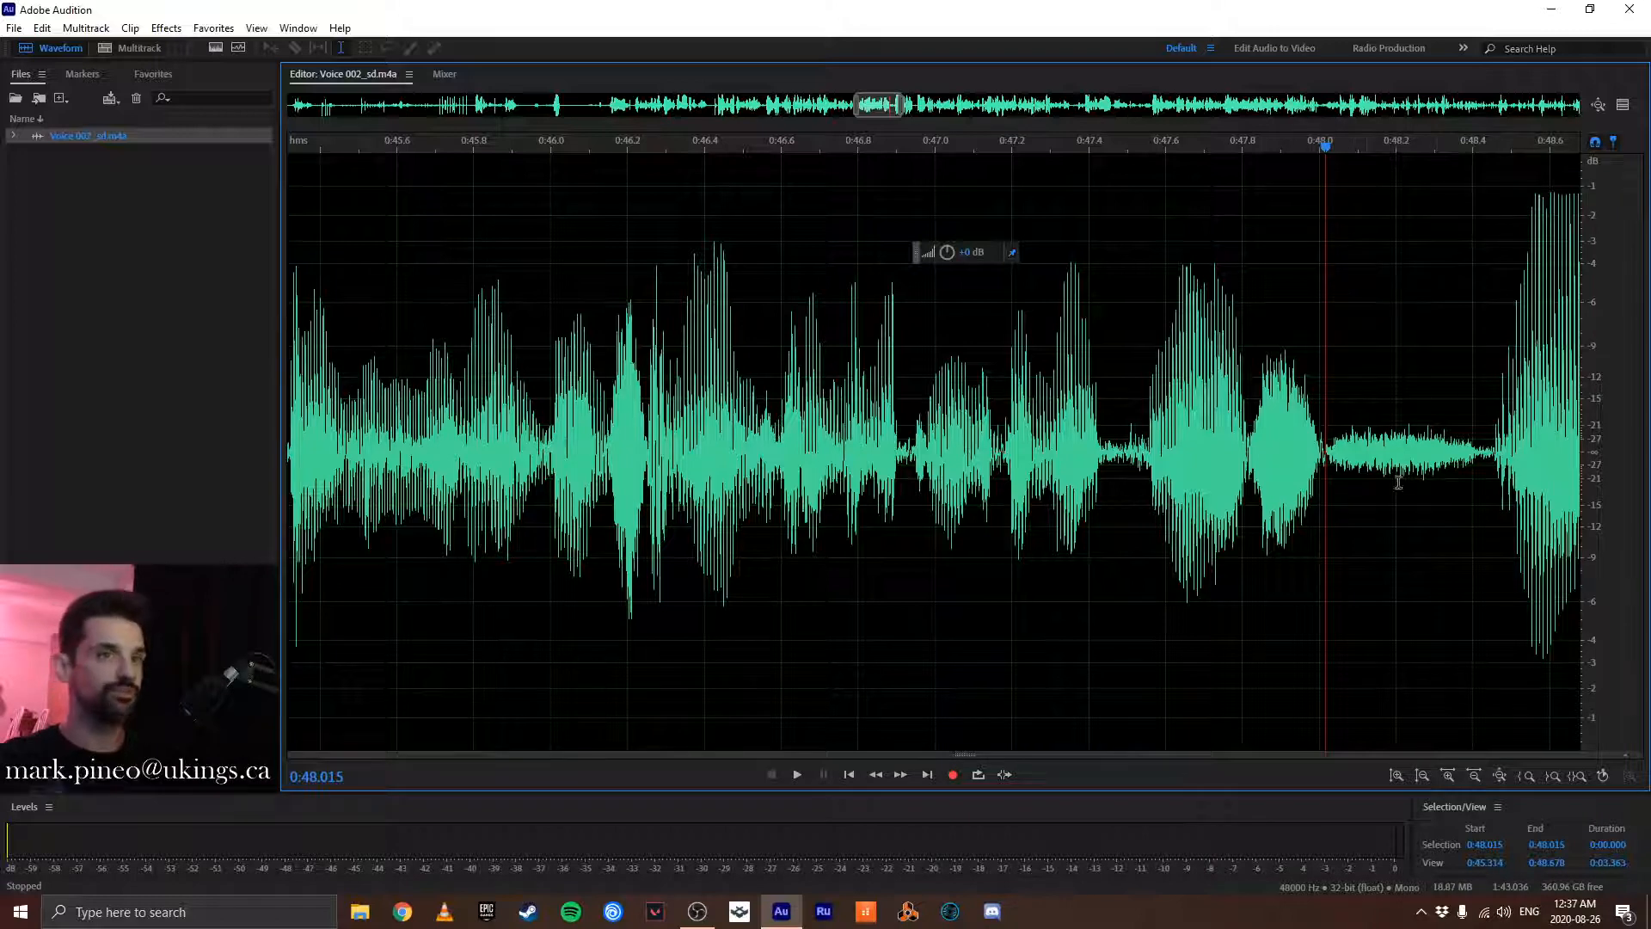
key(space)
key(space)
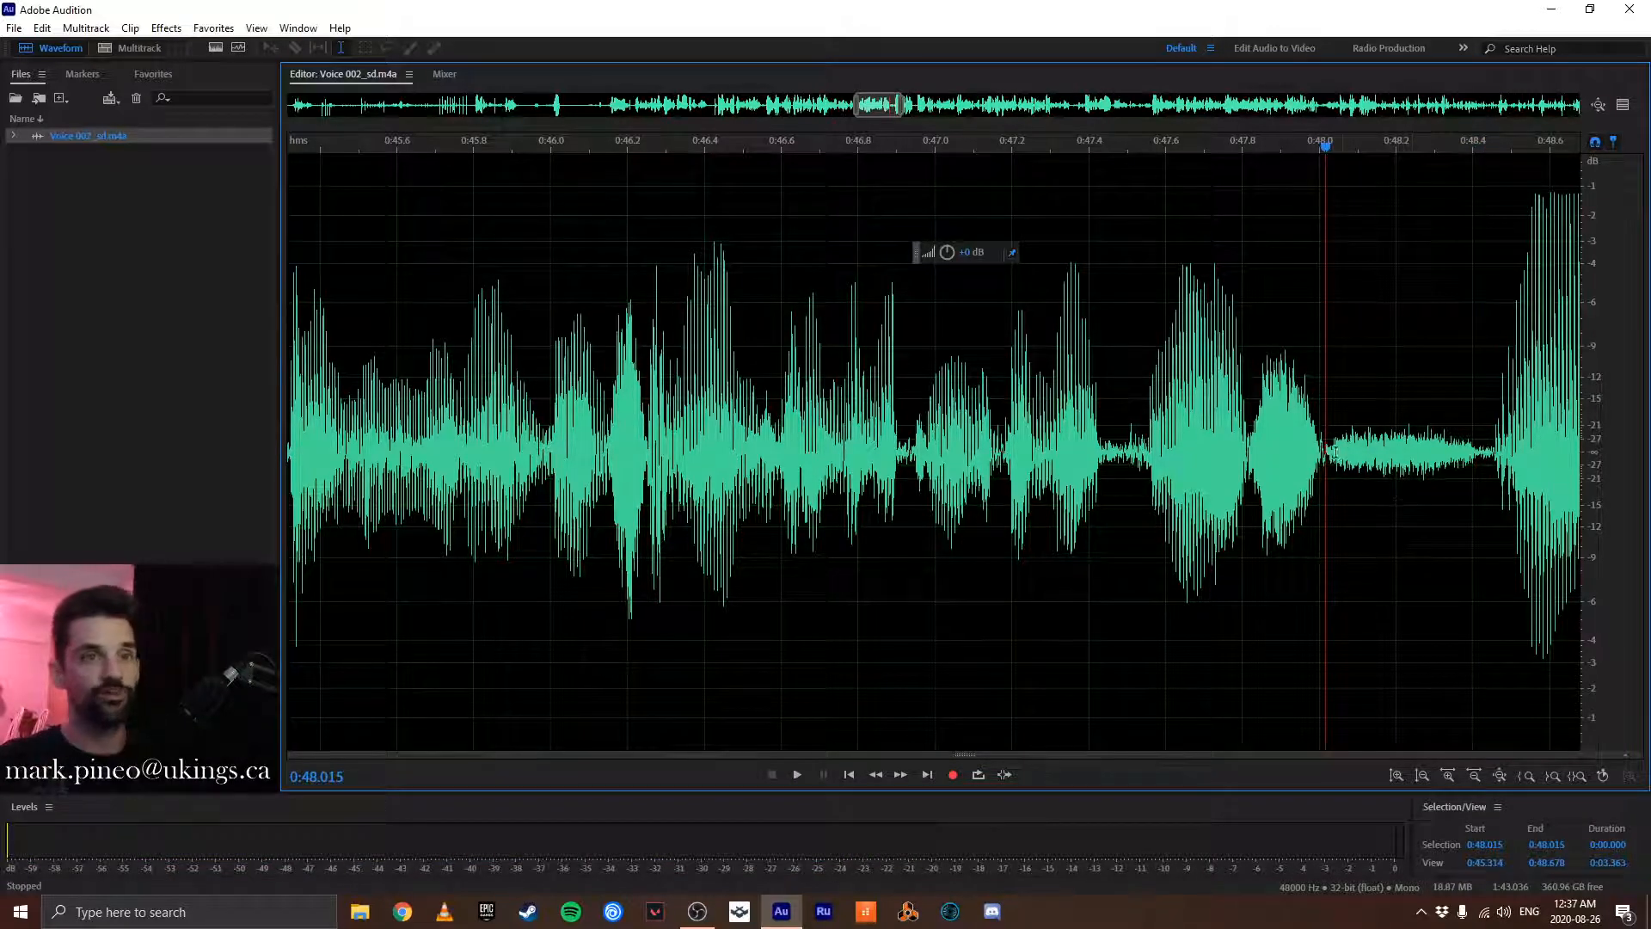
- Select the audio back from 0:48.015, play its beginning, and set the selection's start to 0:38.000
scroll(1327, 443, down, 6)
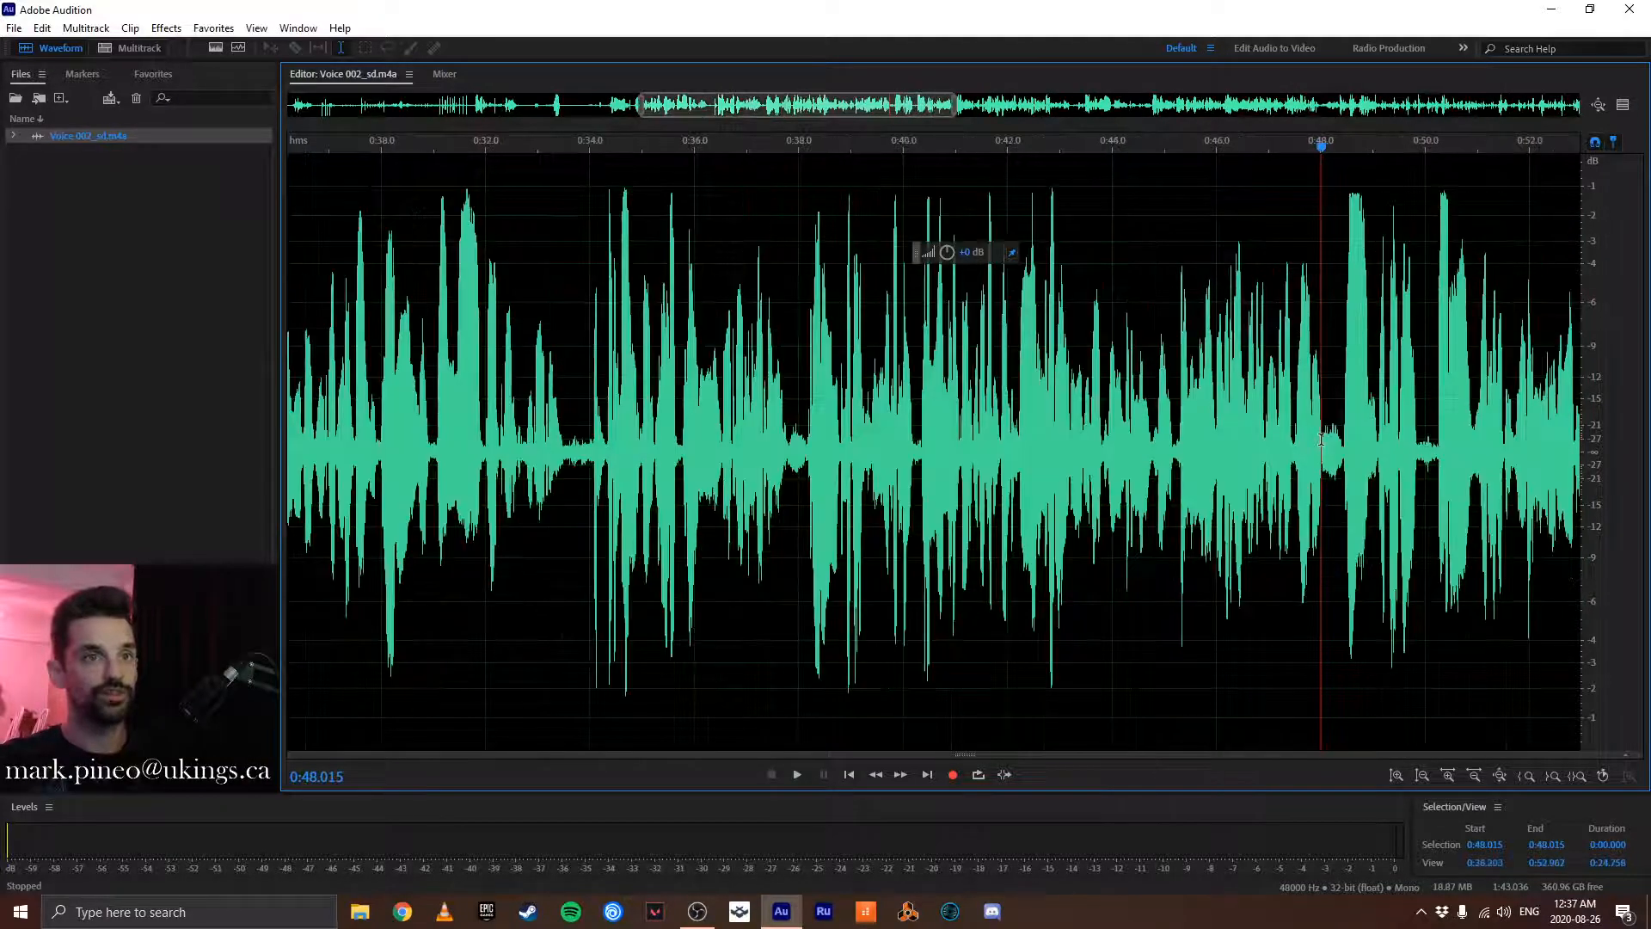
drag(1321, 439, 683, 466)
key(space)
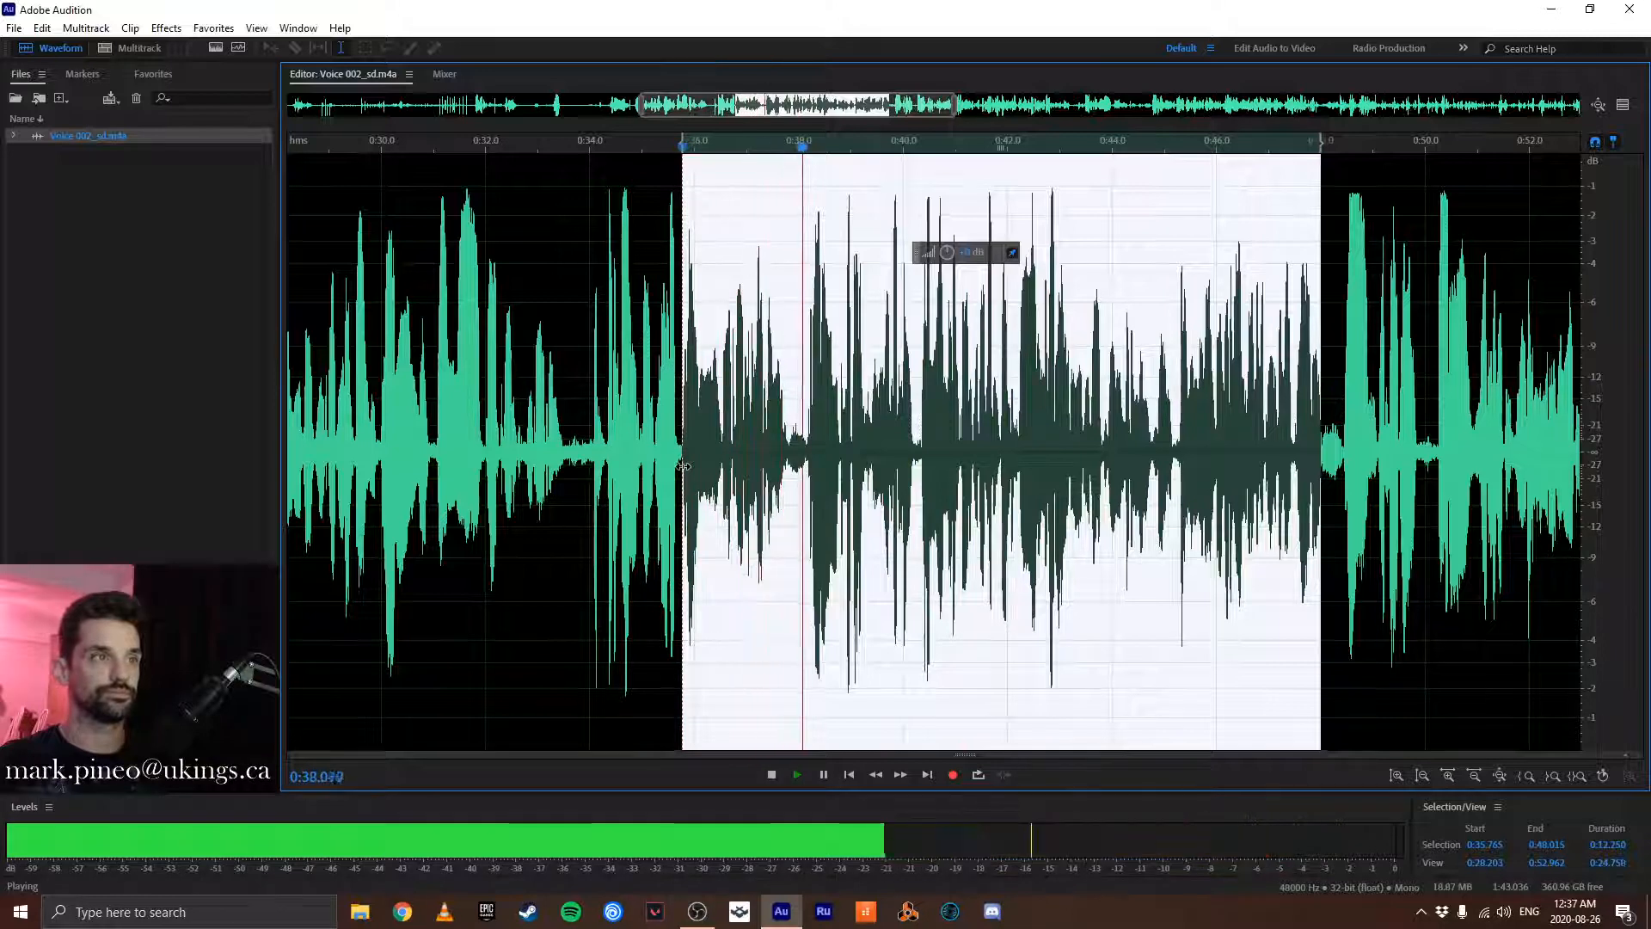
key(space)
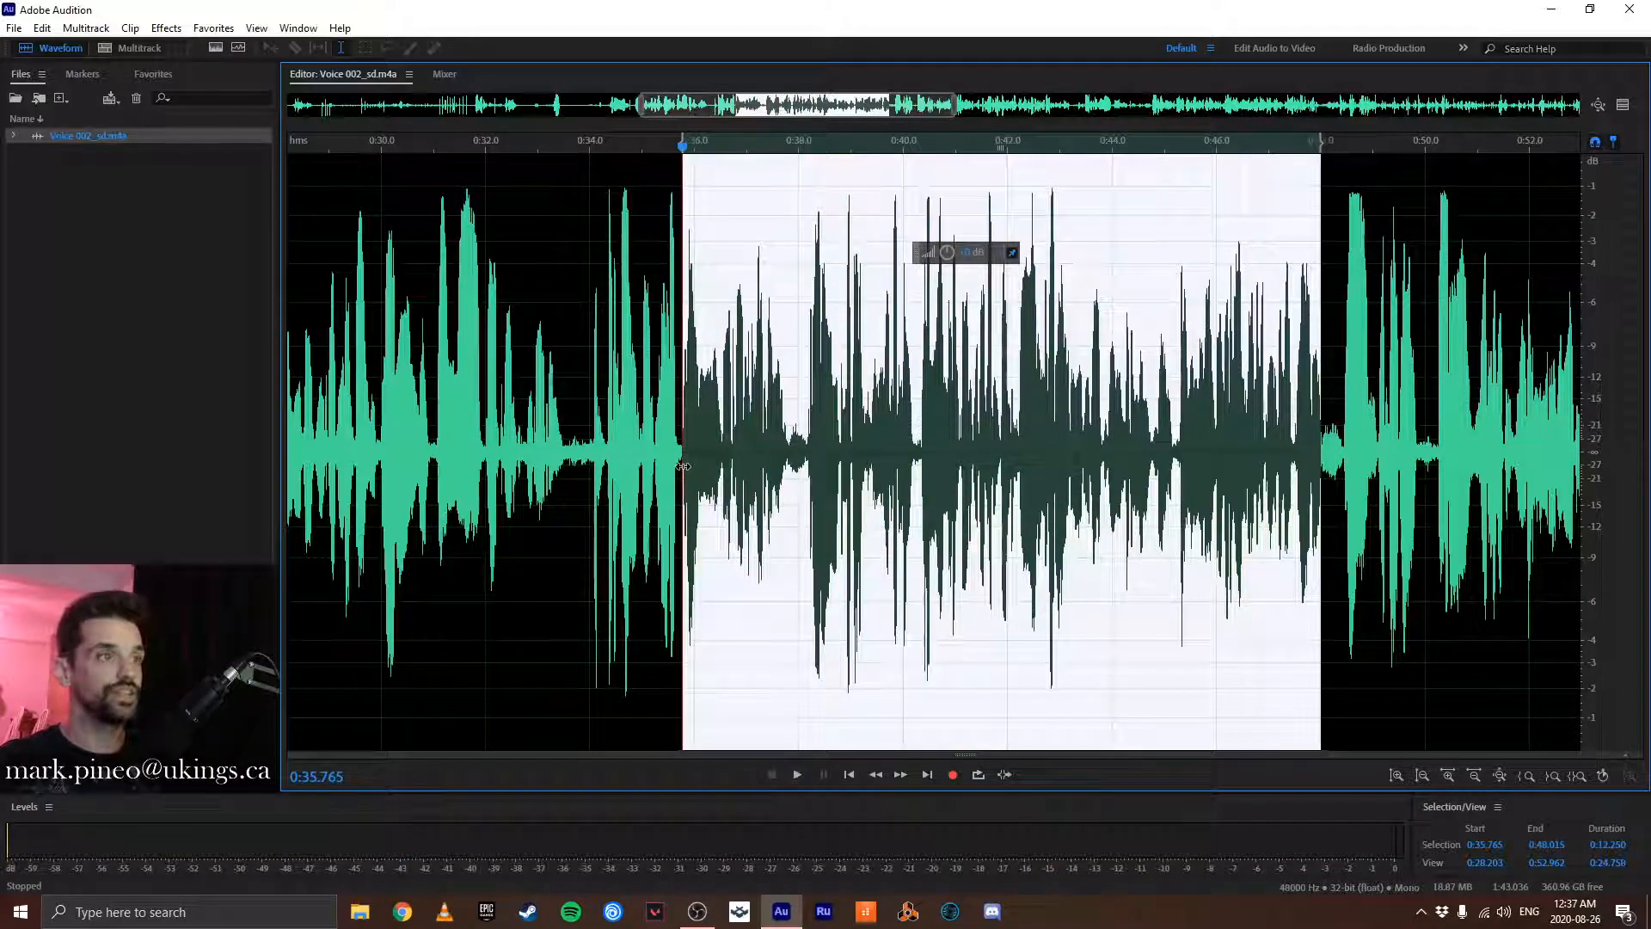
drag(683, 466, 798, 470)
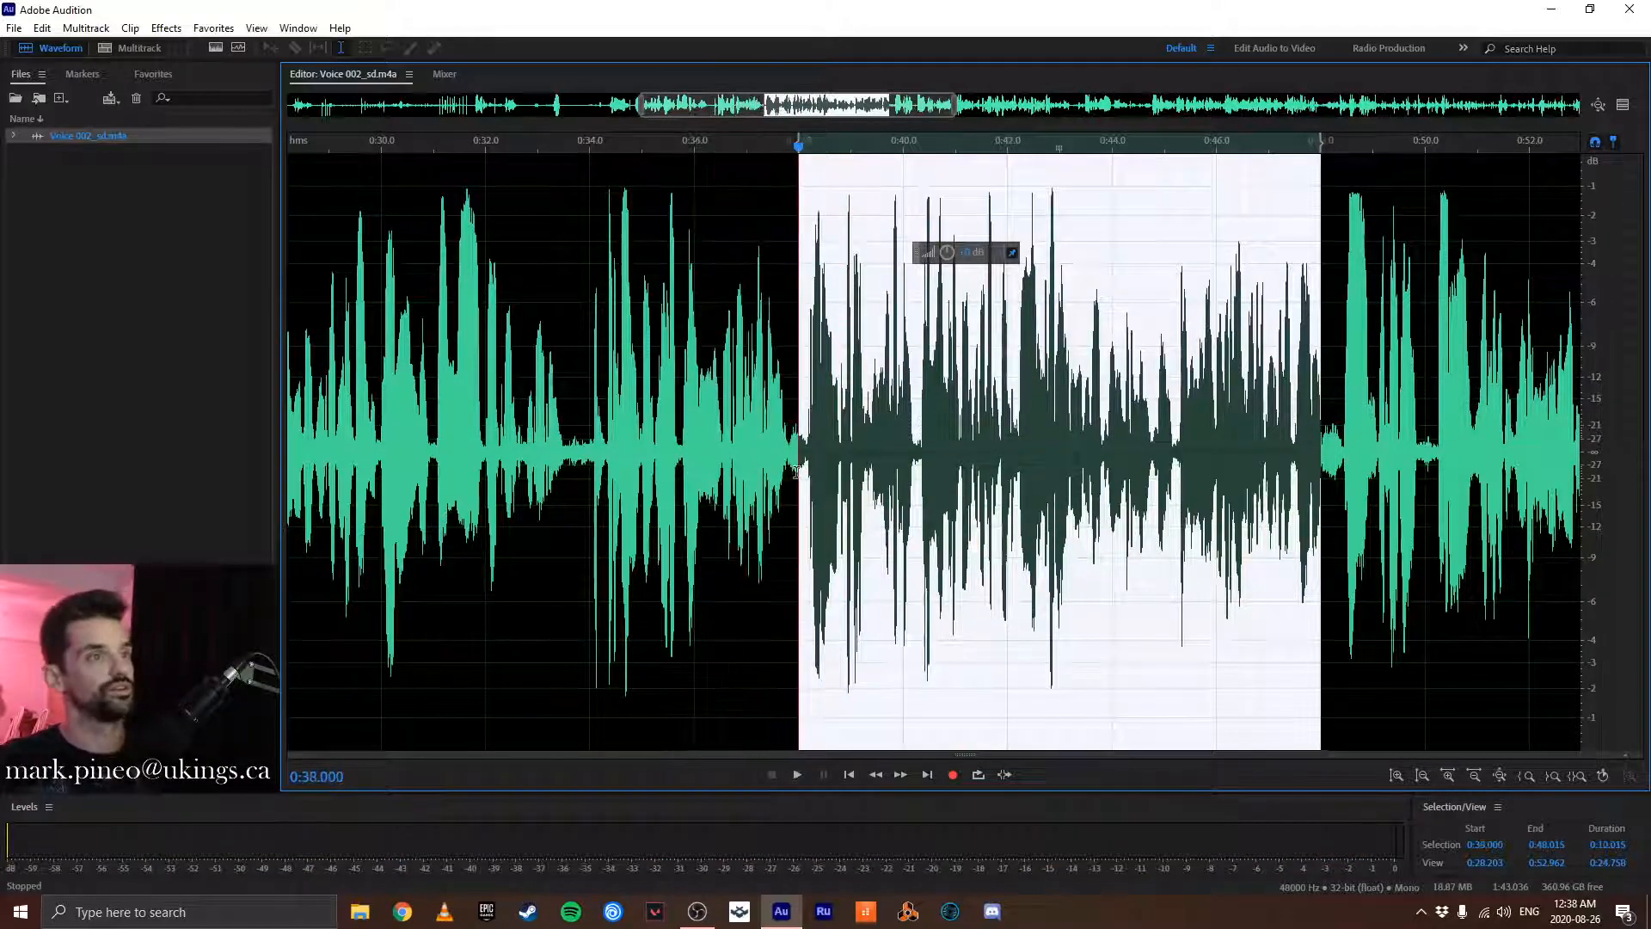
- Fine-tune the selection's start to about 0:38.159, just before the speech begins, and play it to check the cut
scroll(799, 470, up, 6)
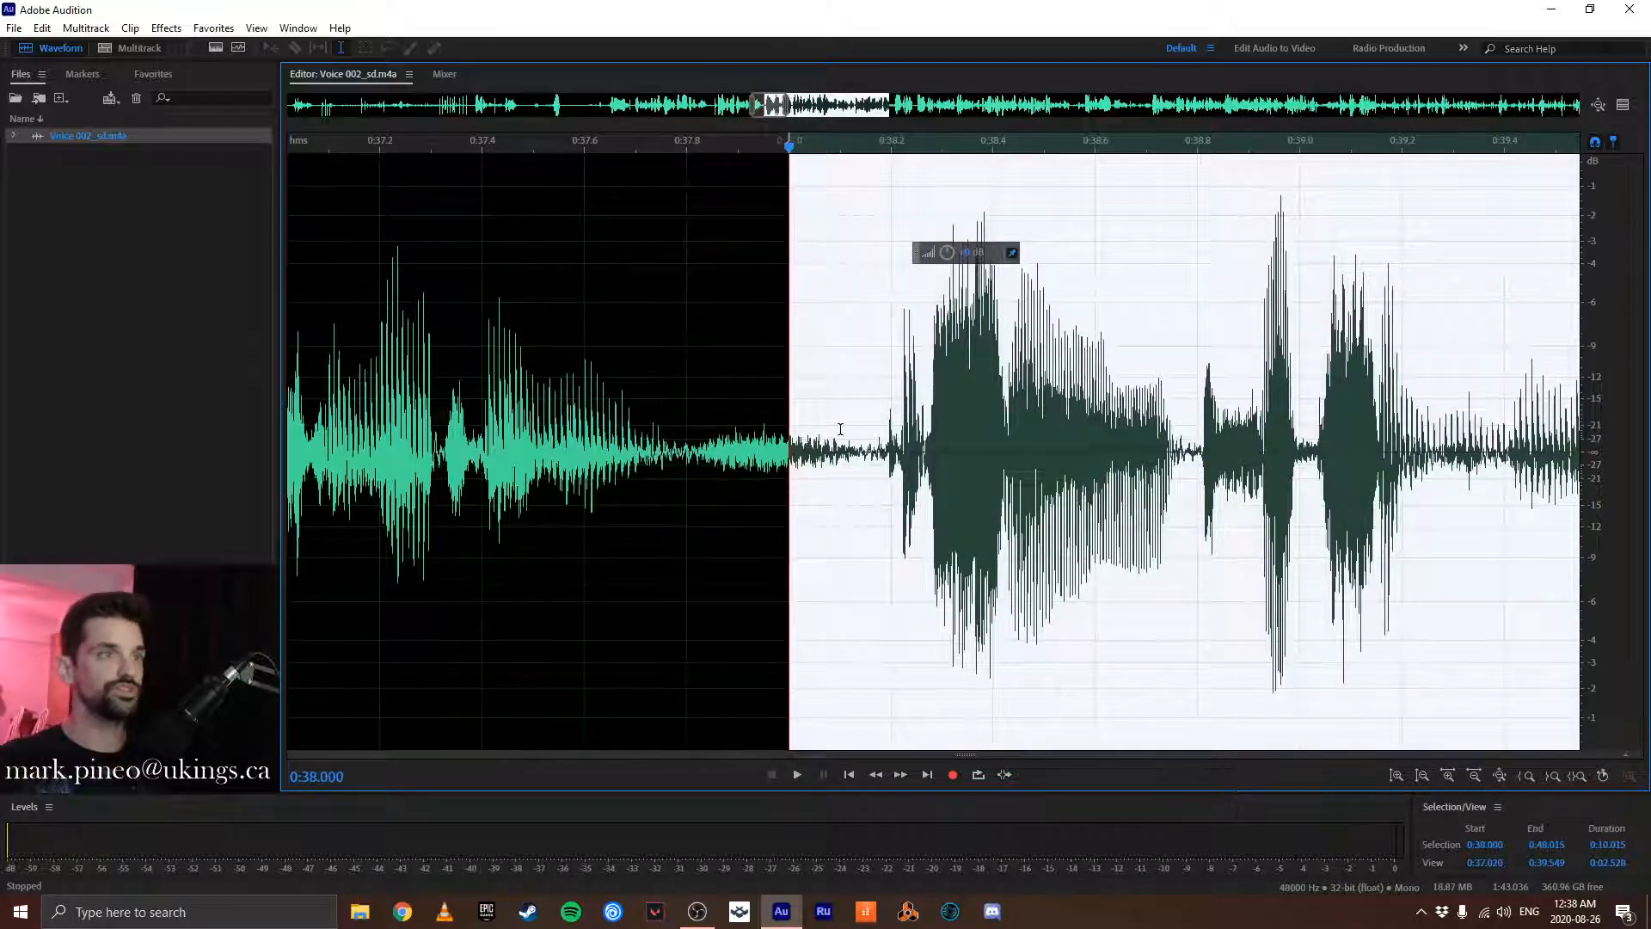
drag(789, 419, 869, 497)
scroll(1052, 395, down, 5)
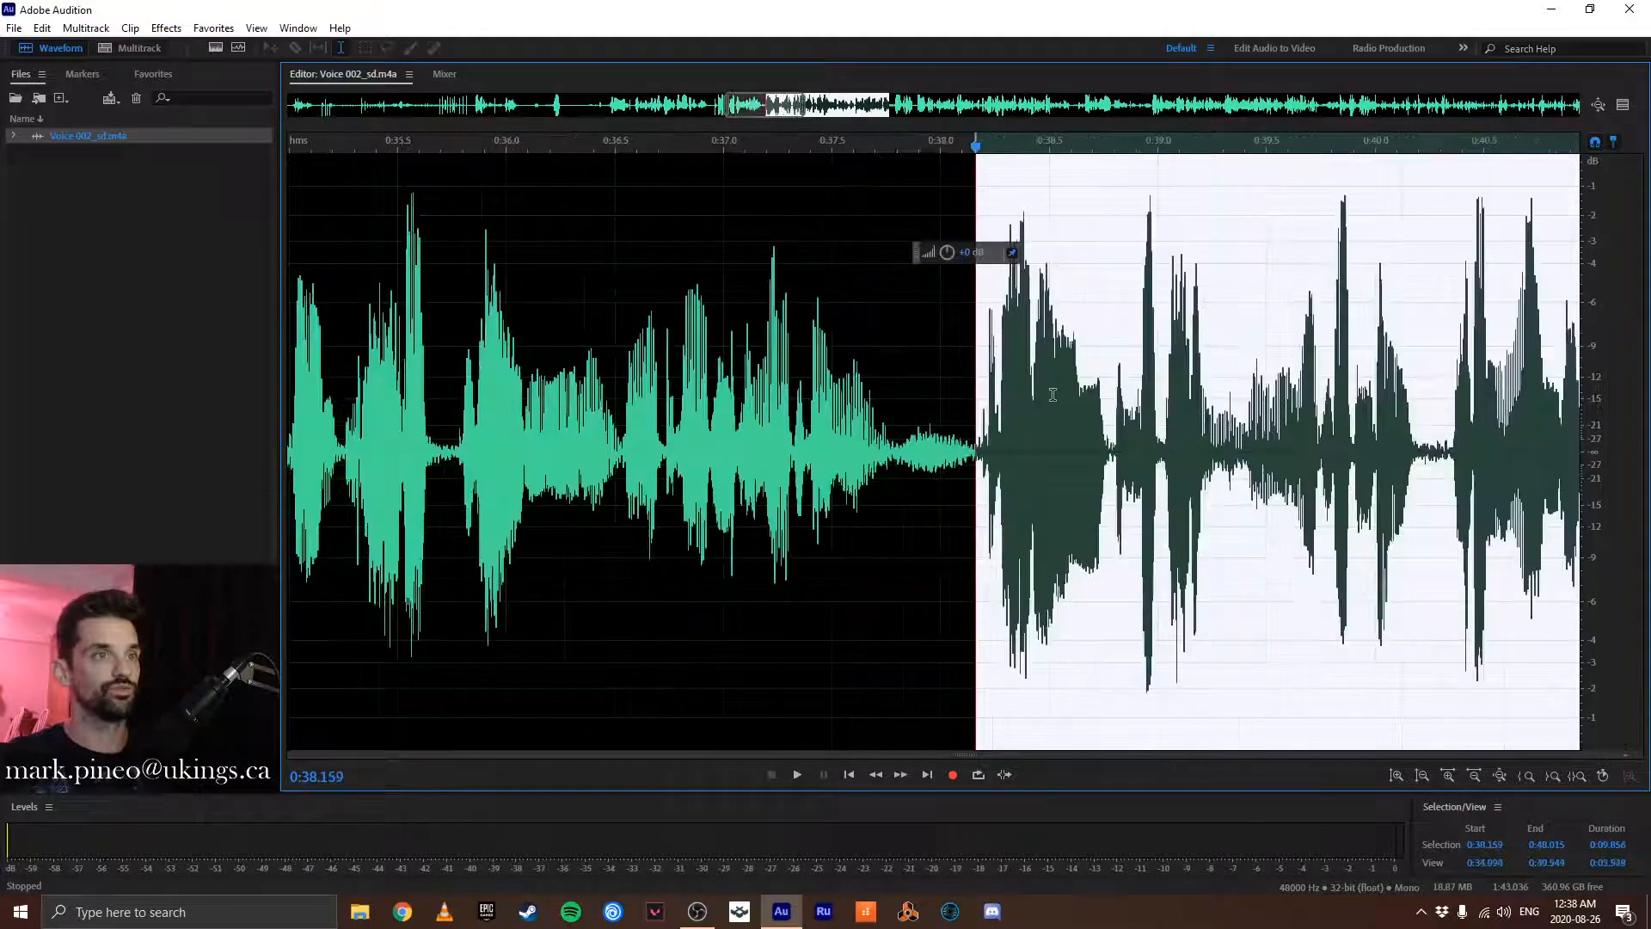
key(space)
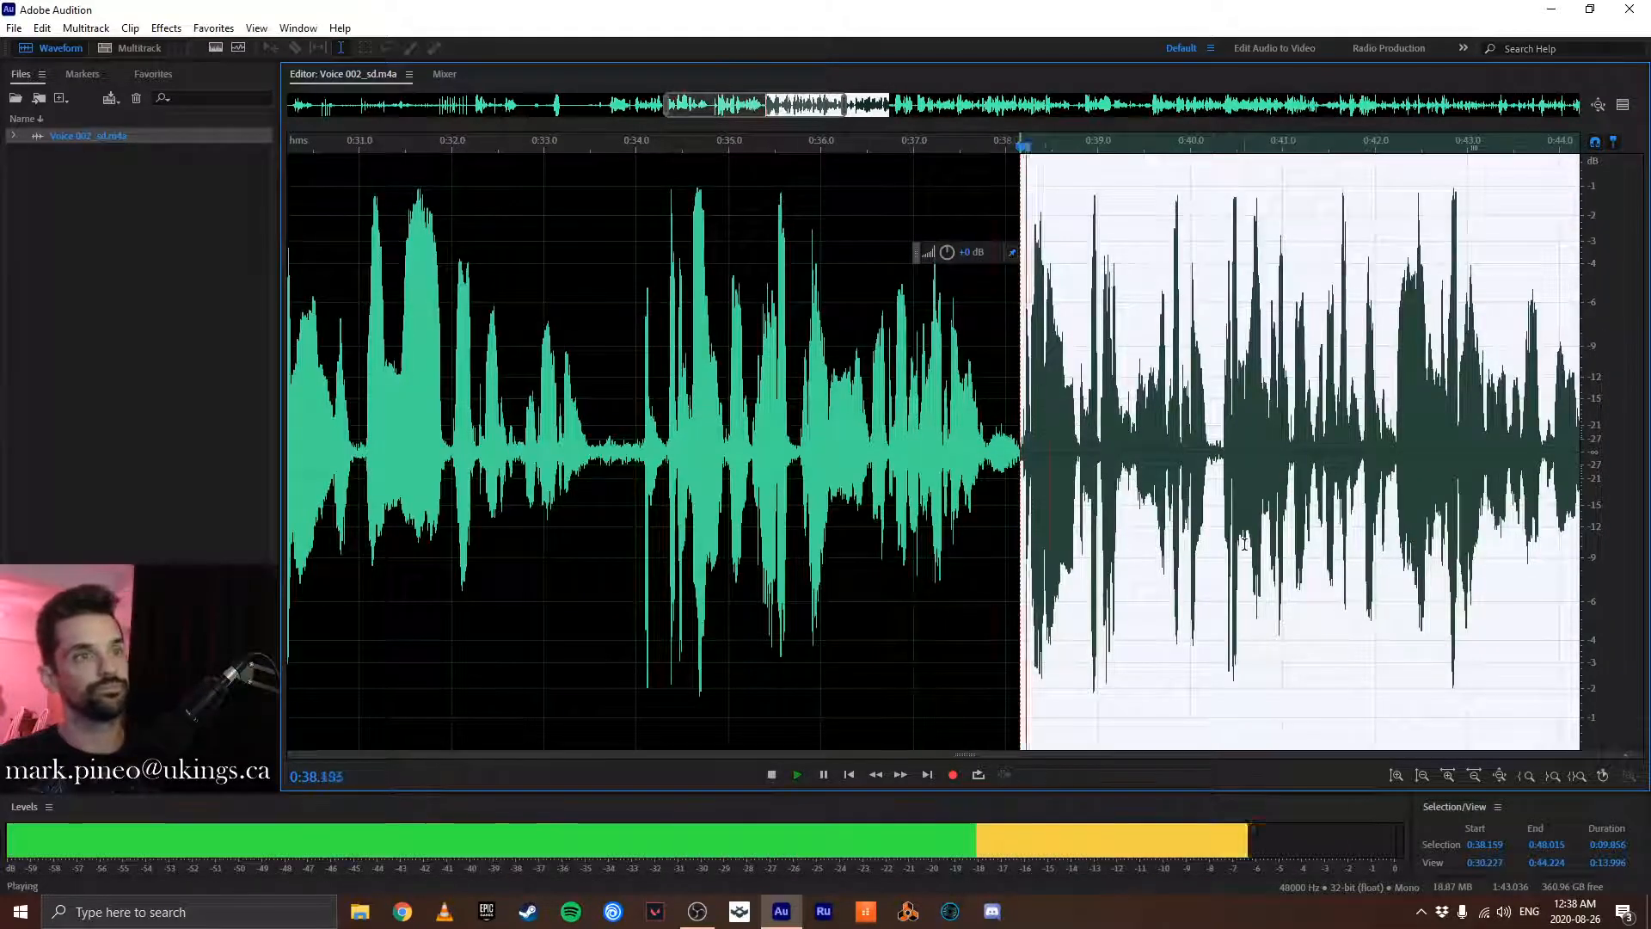
key(space)
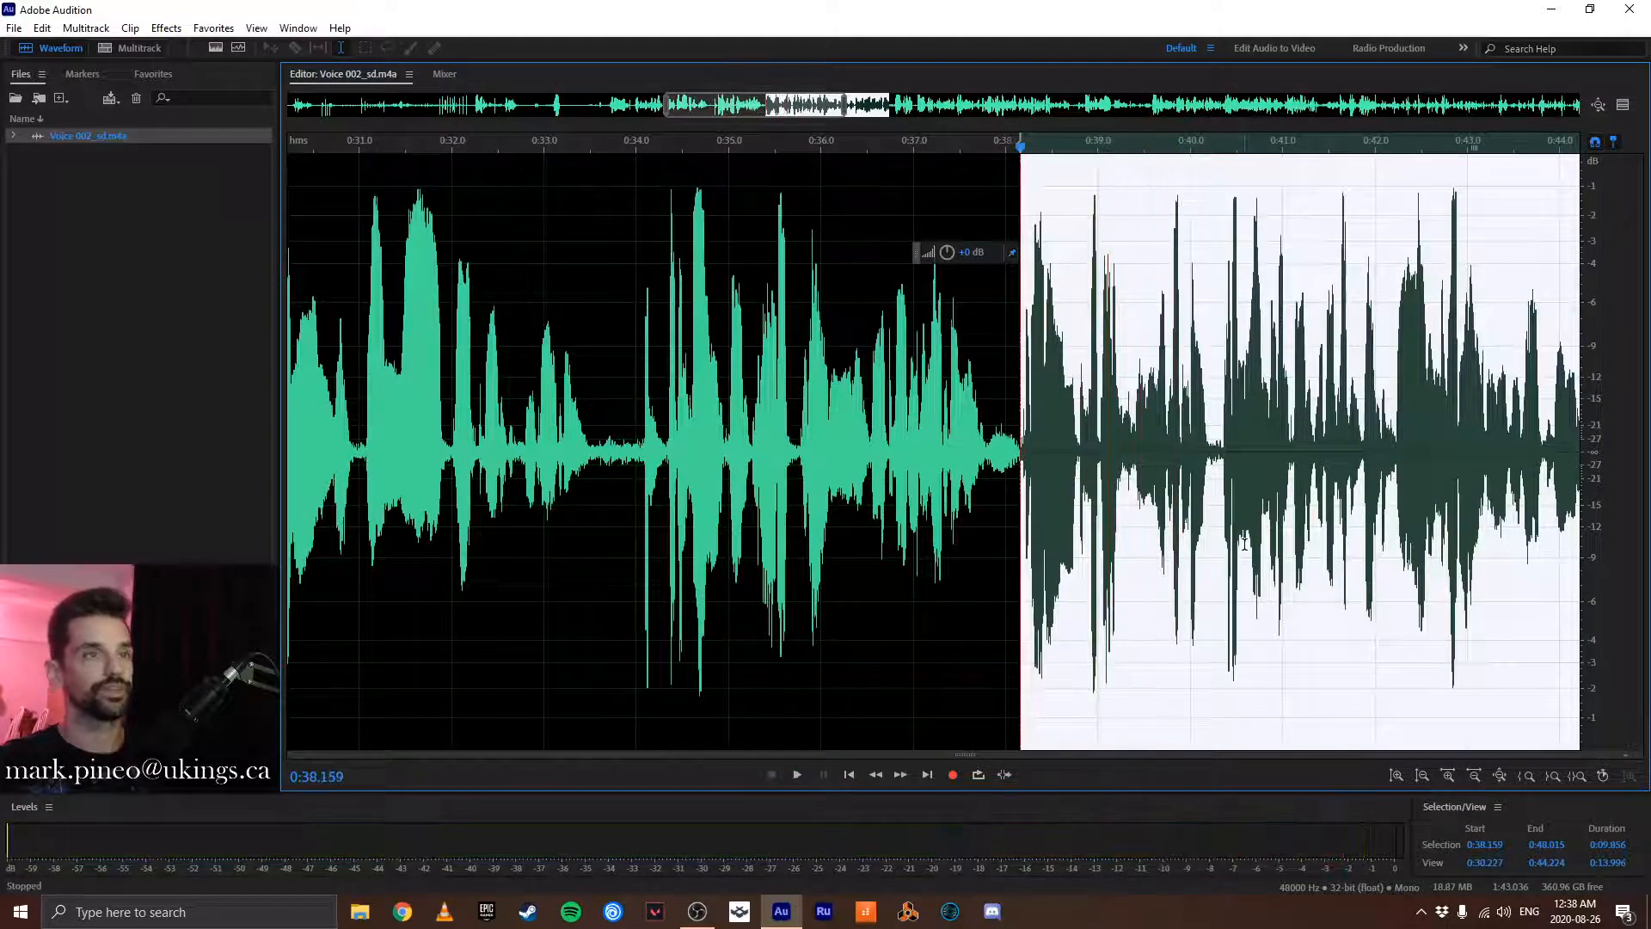
- Start saving the selection as a separate file and choose the Audio Lessons for the Kiddos folder on the Desktop
scroll(1244, 543, down, 3)
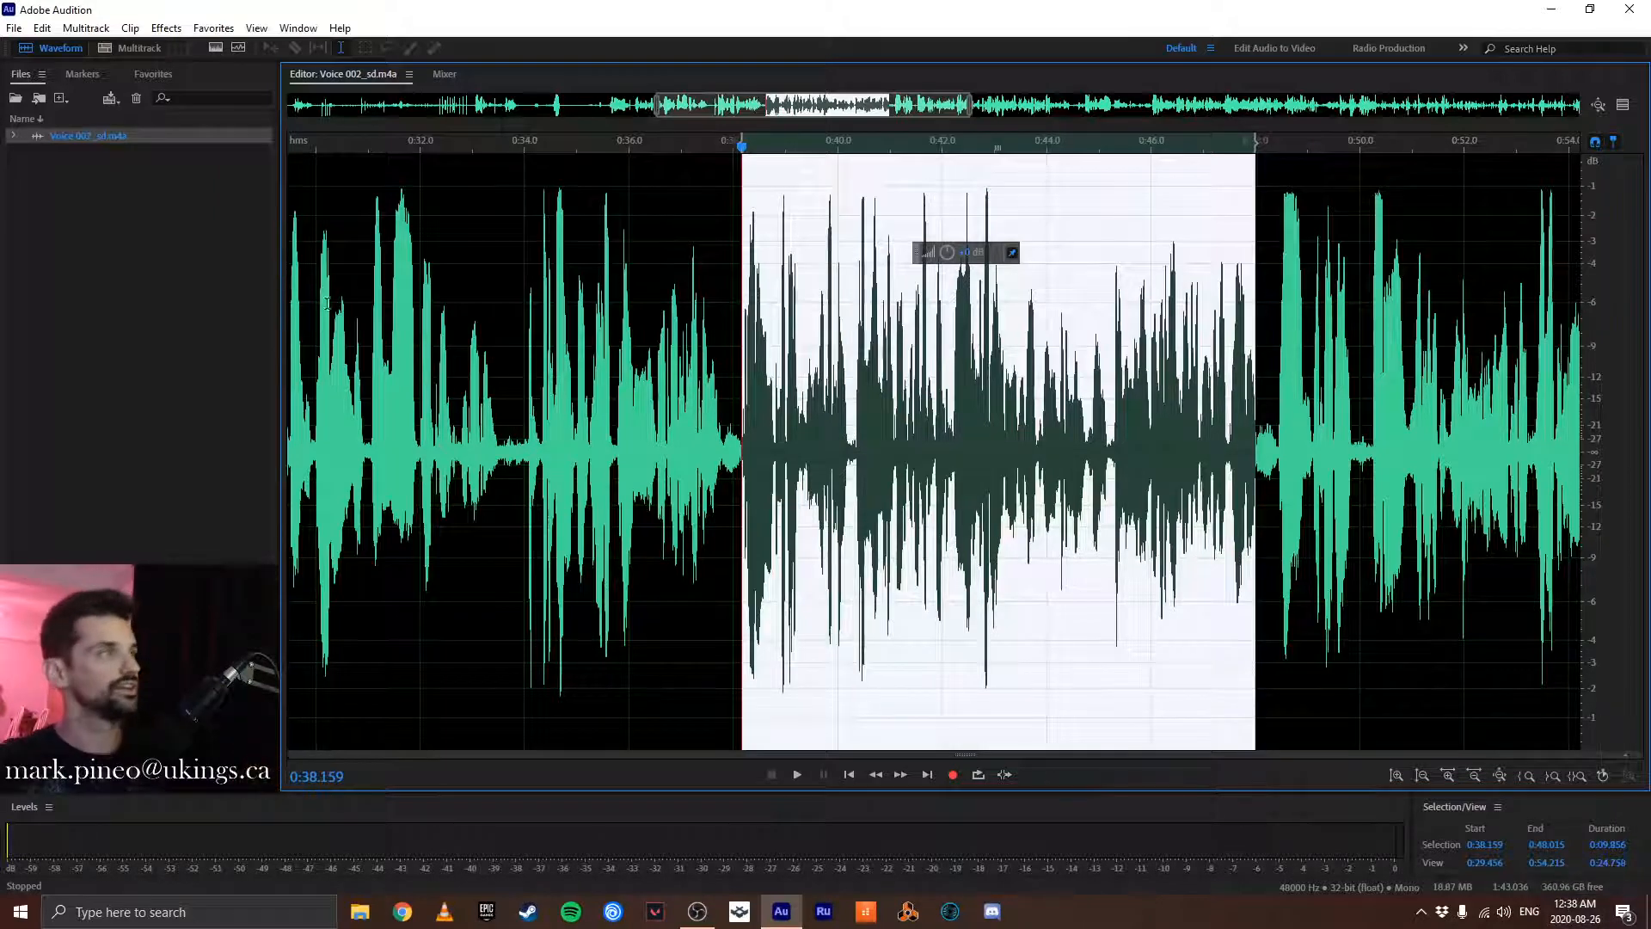
click(16, 29)
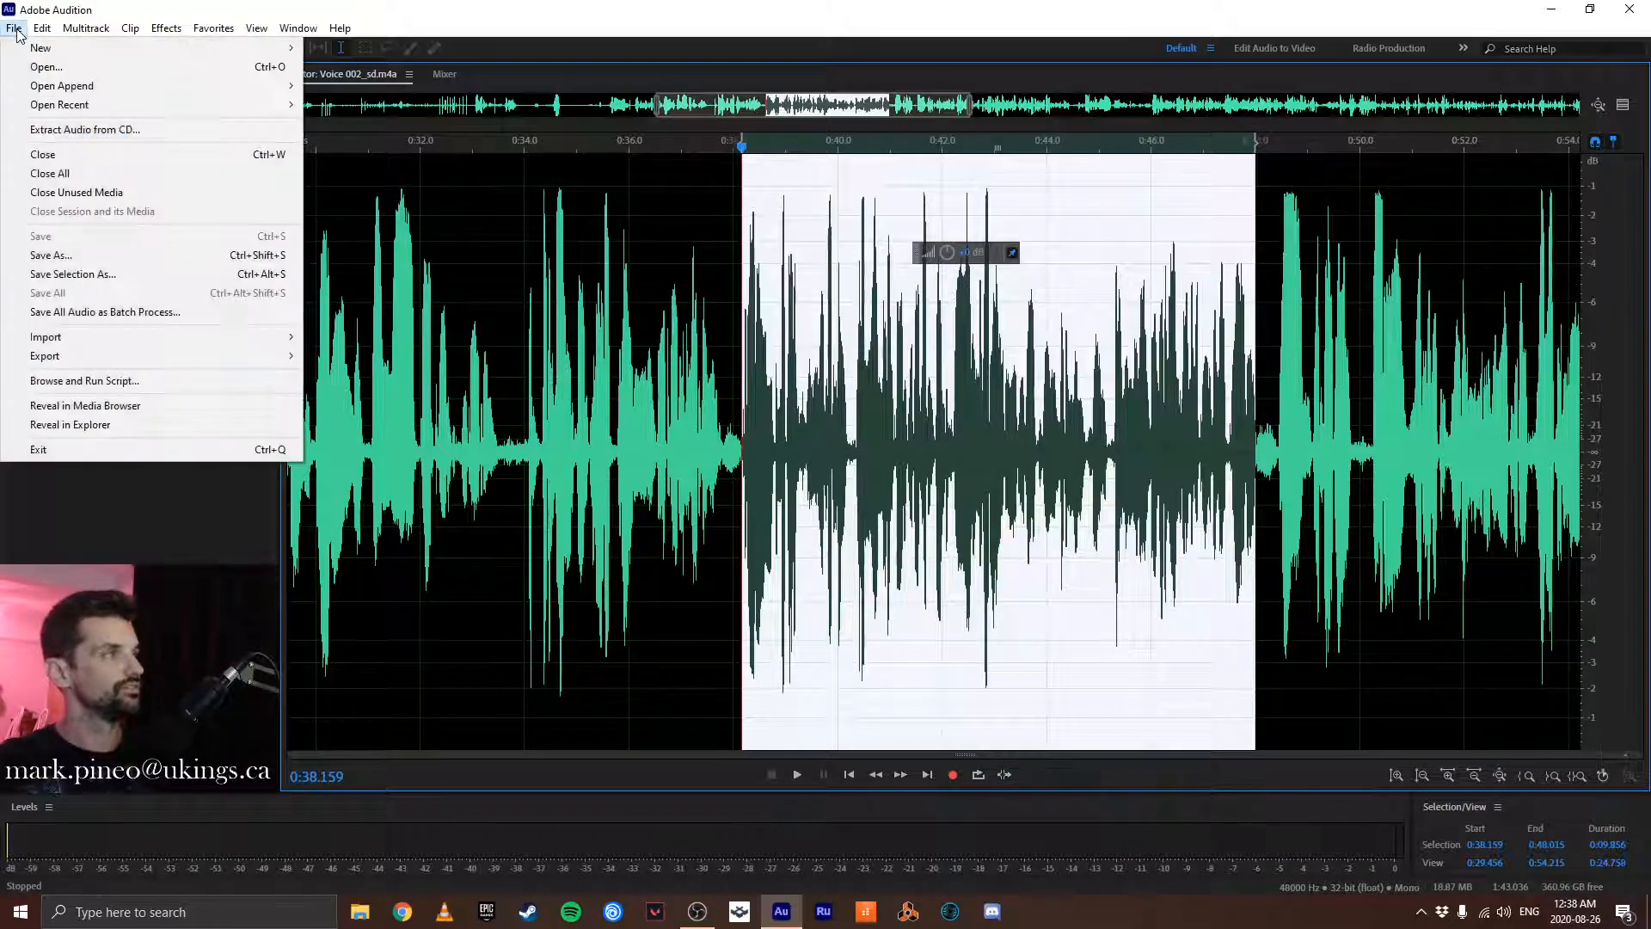
click(97, 275)
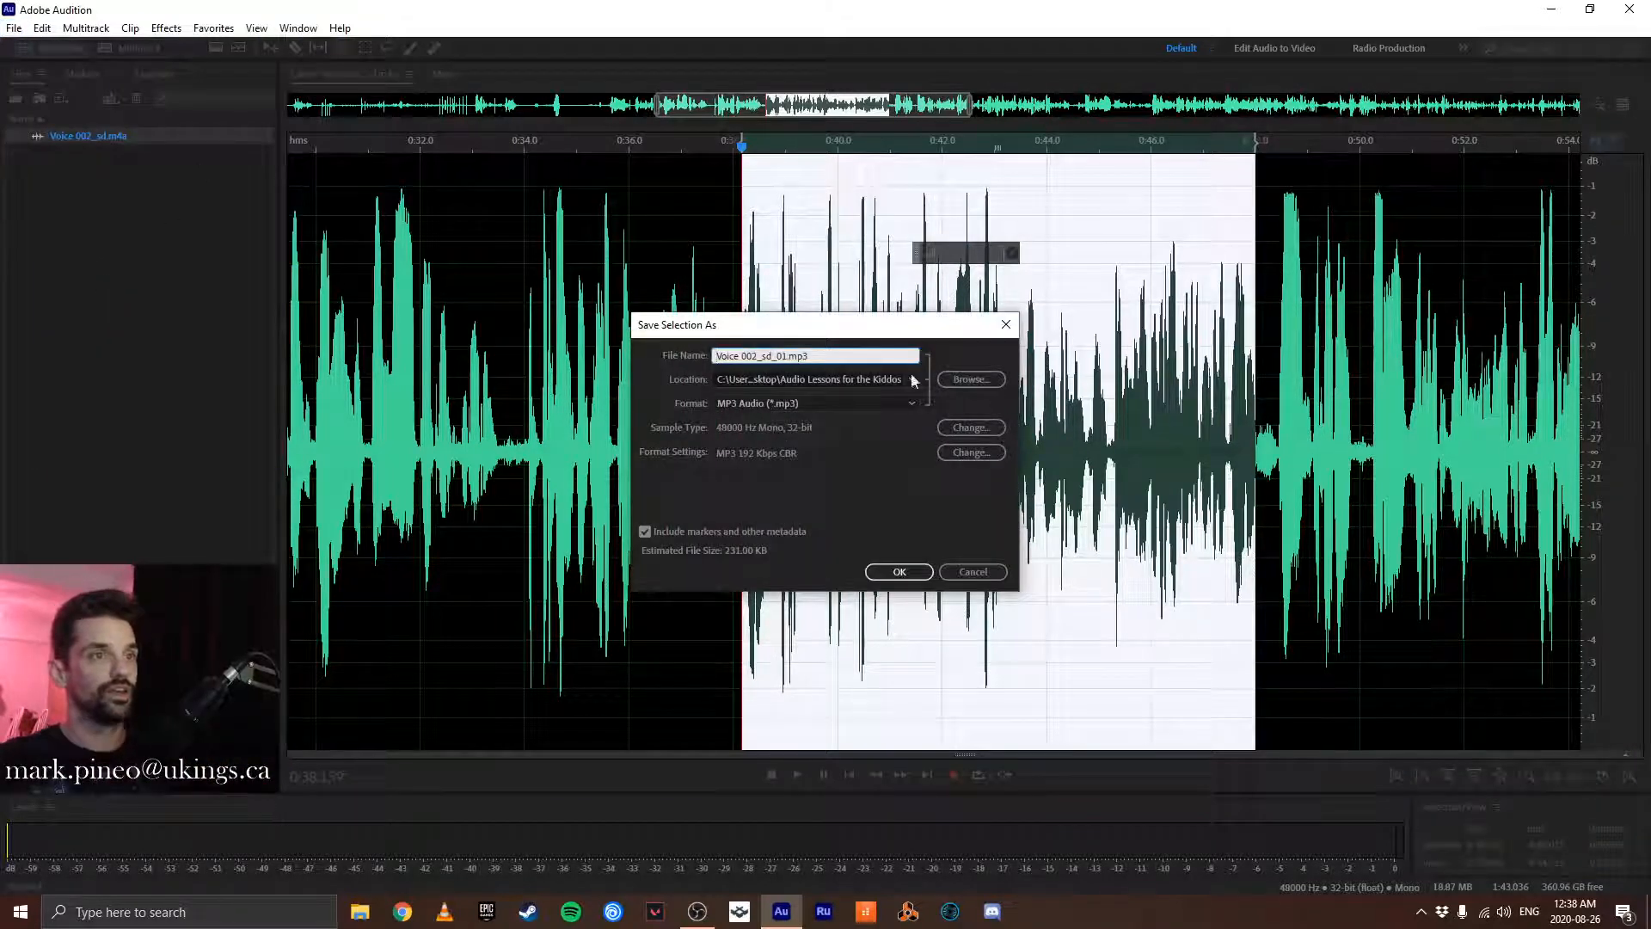
click(966, 383)
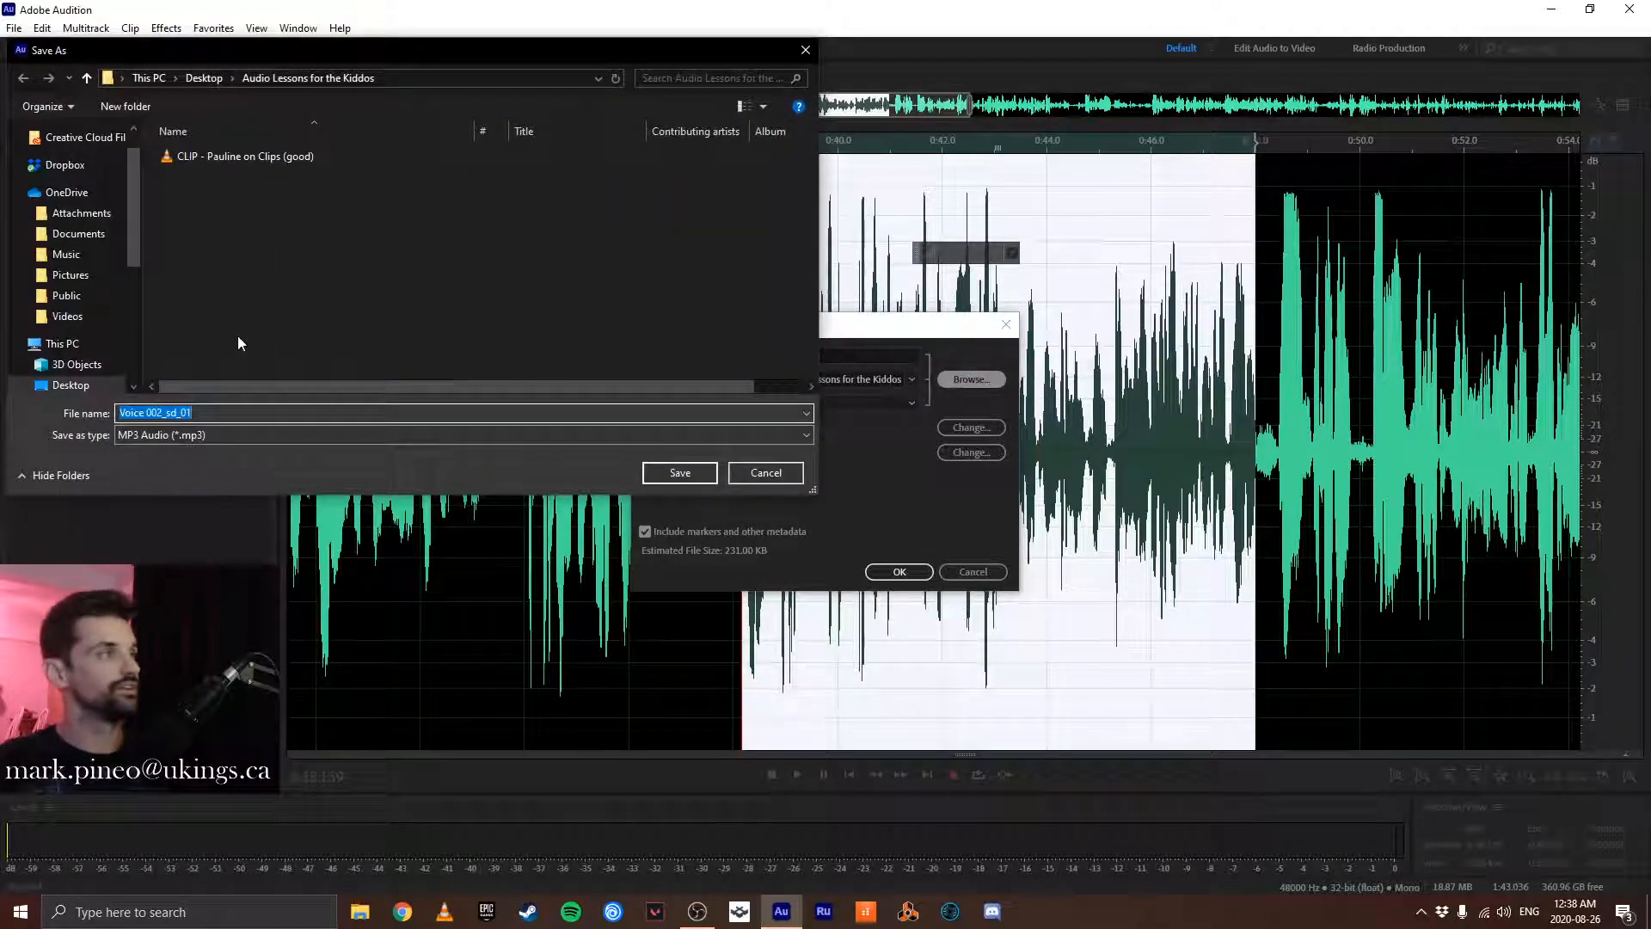
click(70, 385)
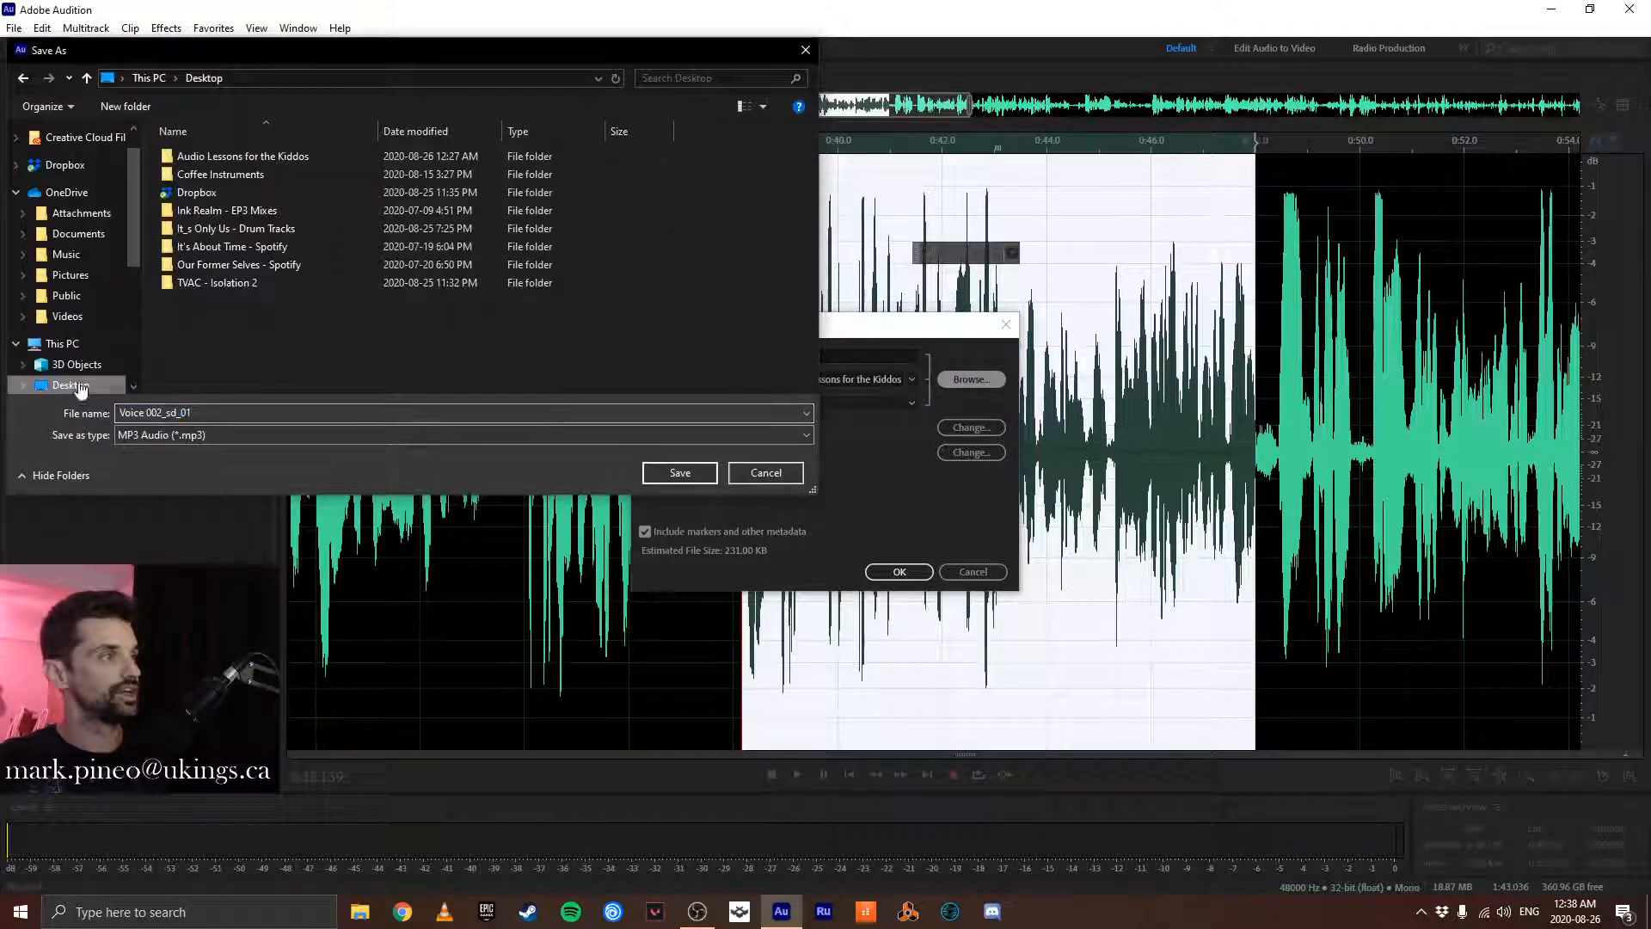
double_click(232, 158)
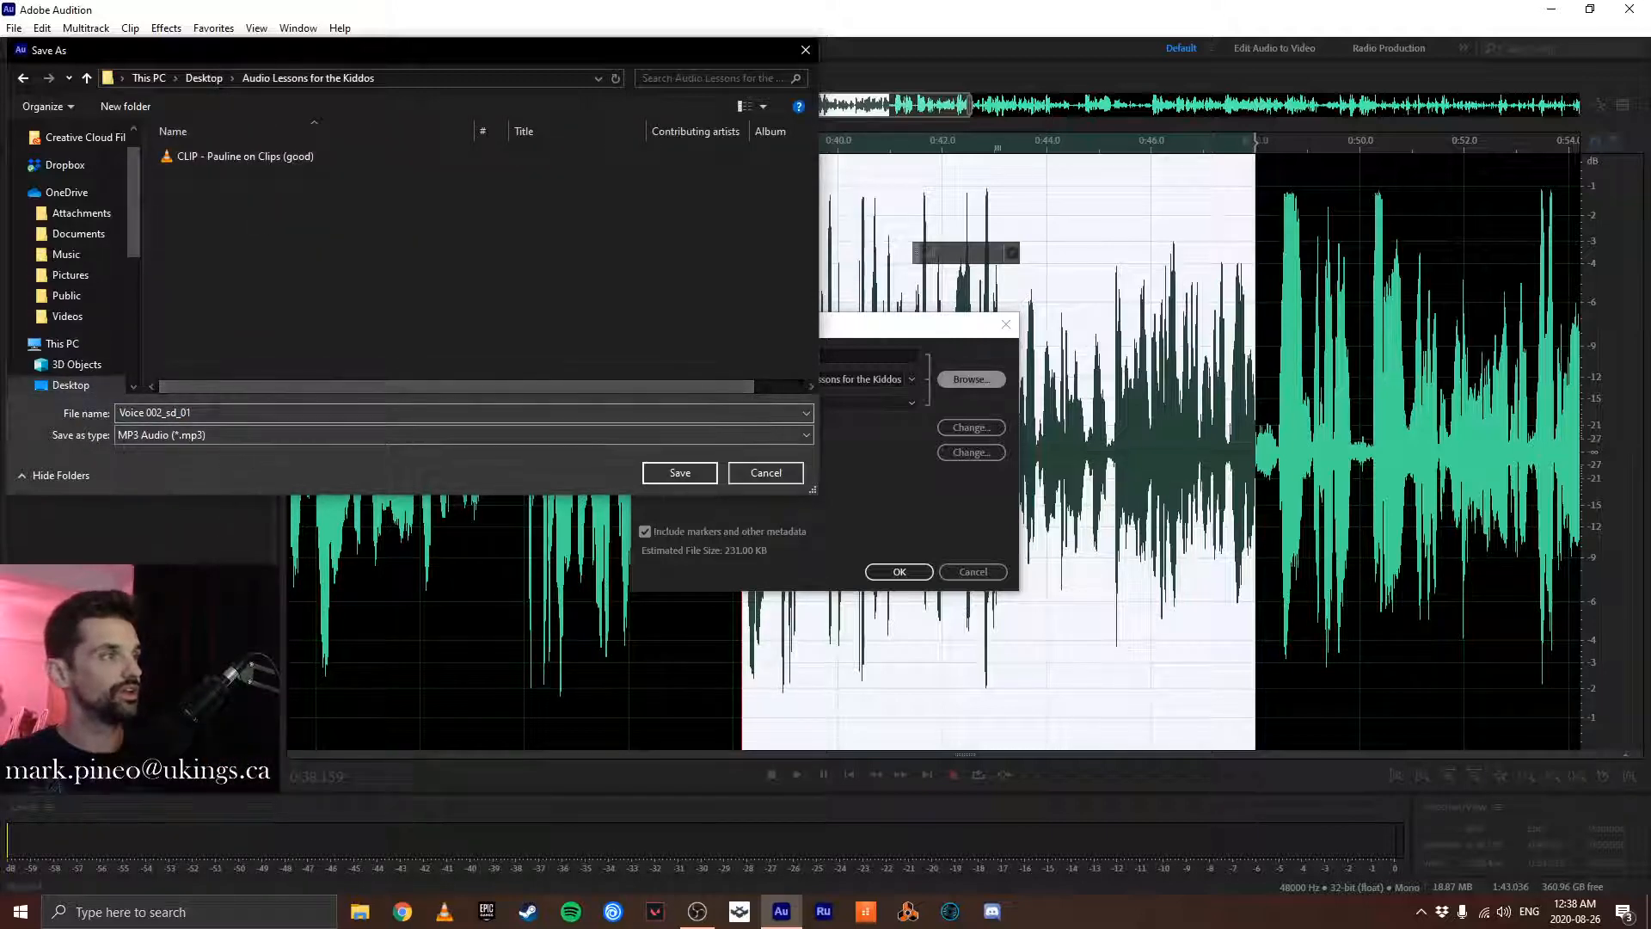
- Name the MP3 with the prefix "CLIP - ", the speaker's first name and "on Scenes 1", and save the selection
click(208, 412)
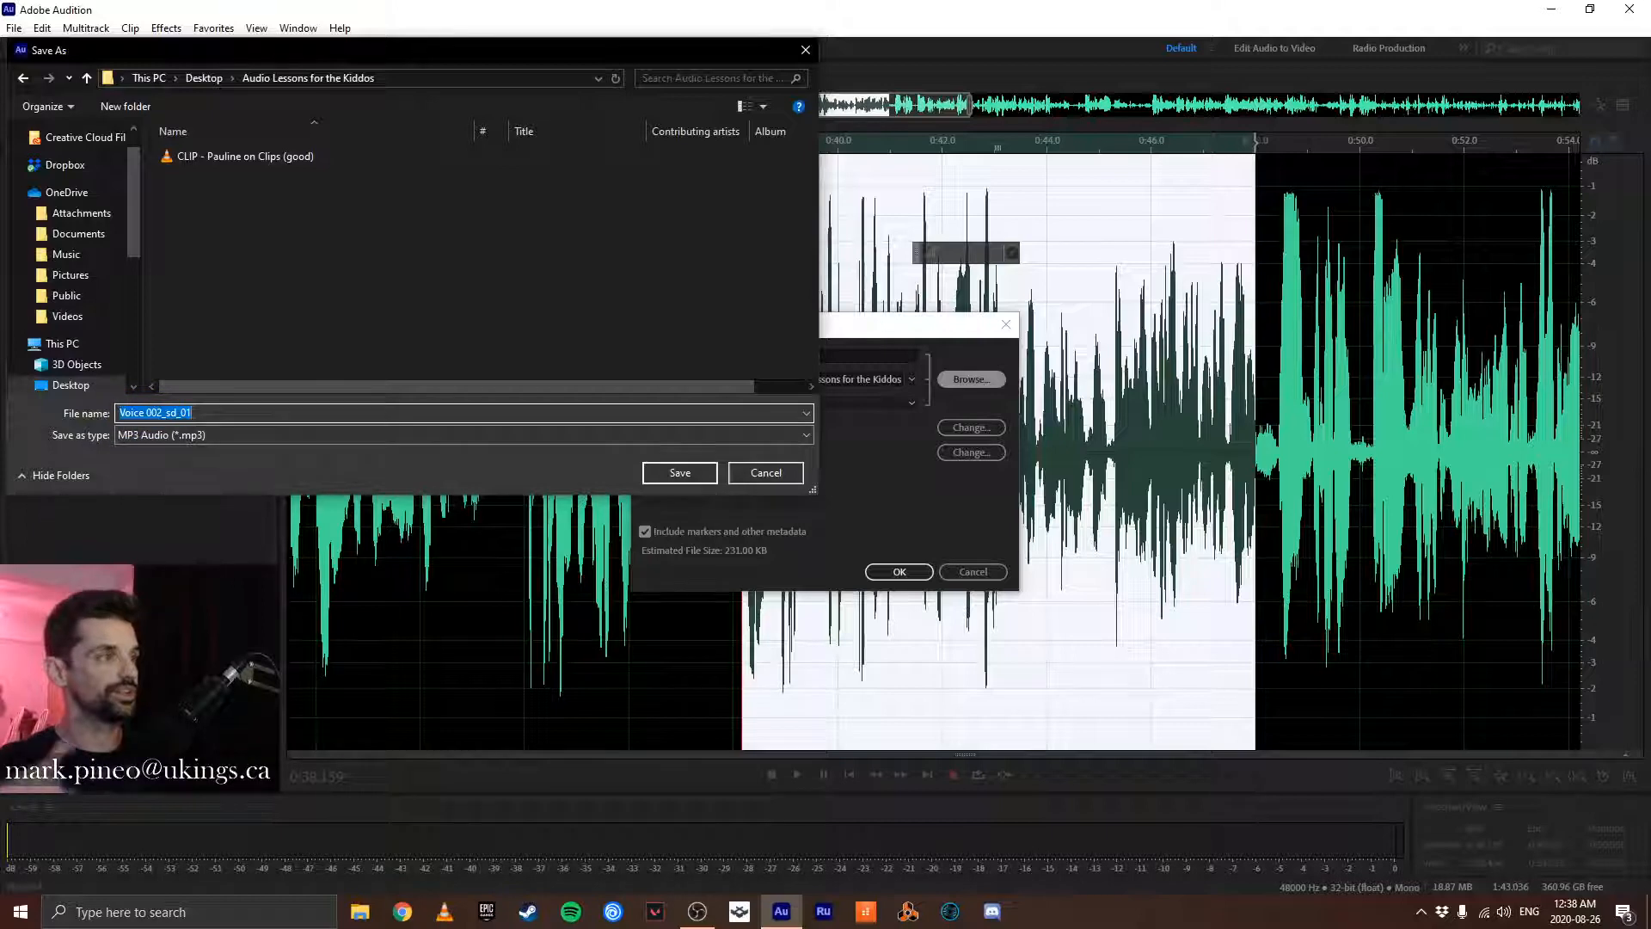
text(CL)
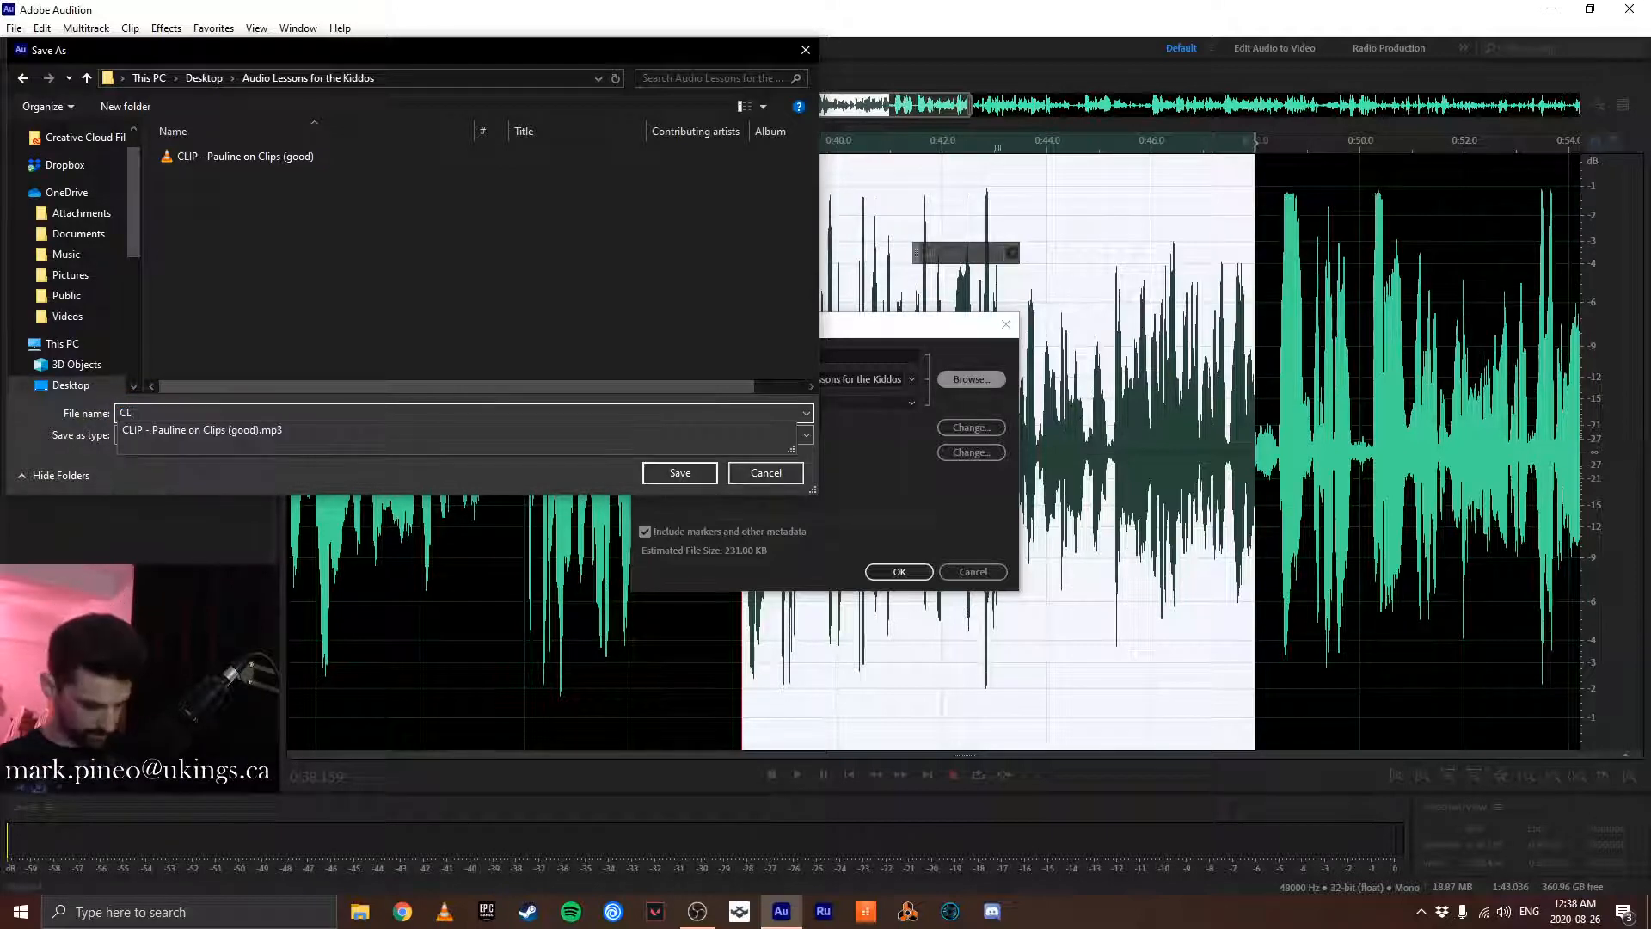
text(IP - Paul o)
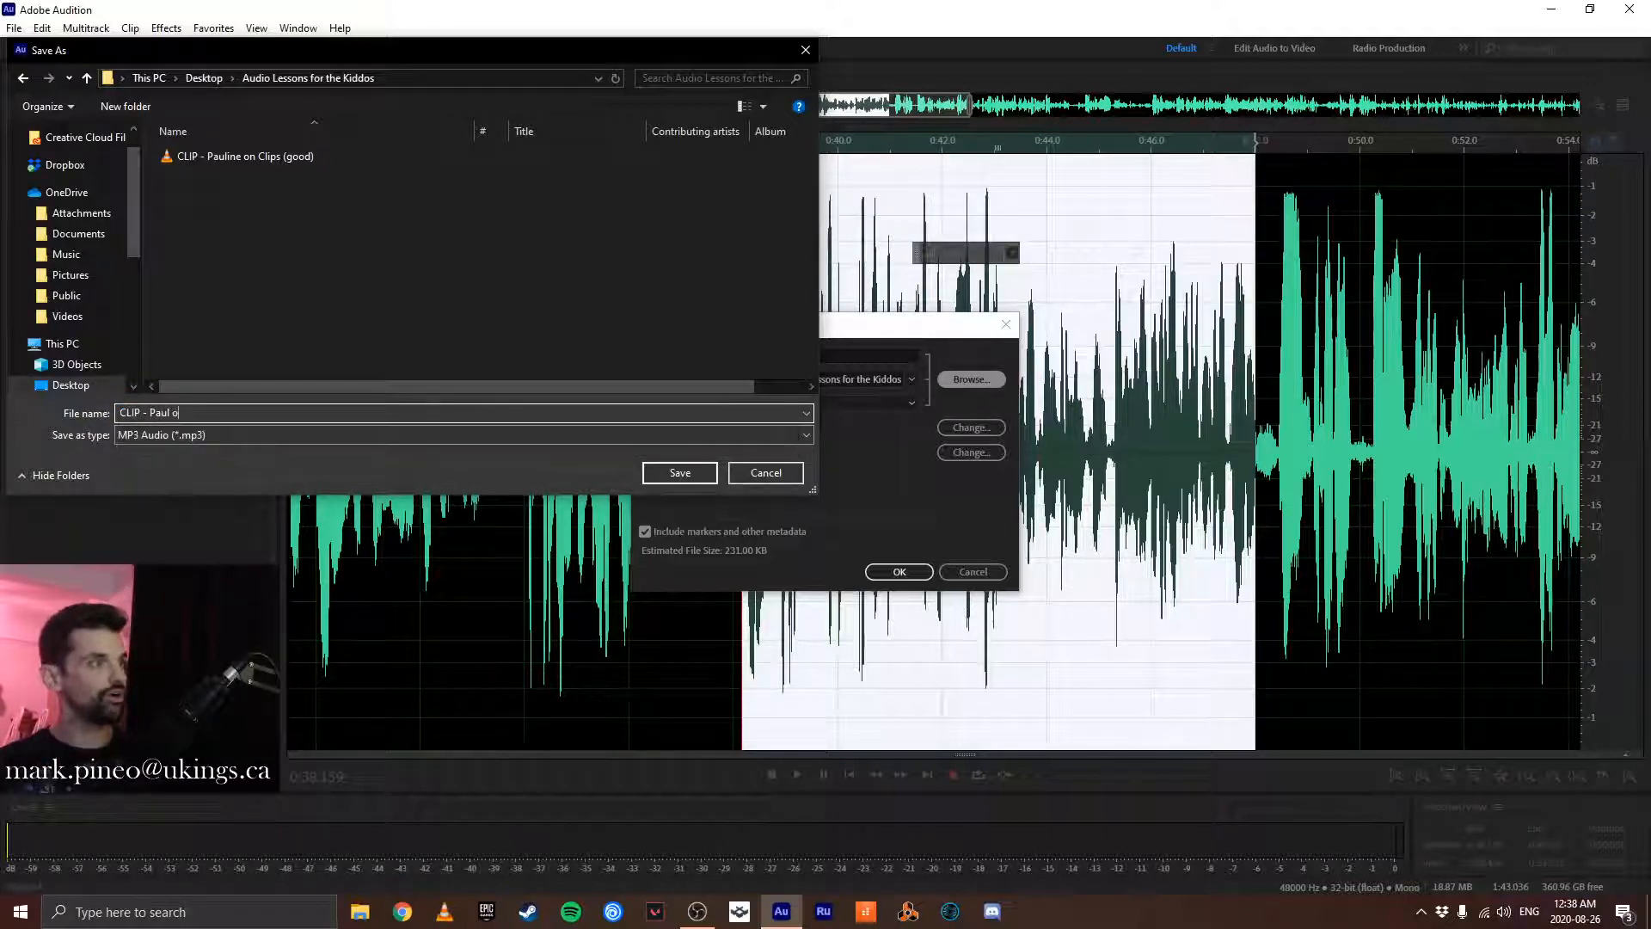
text(n Scenes 1)
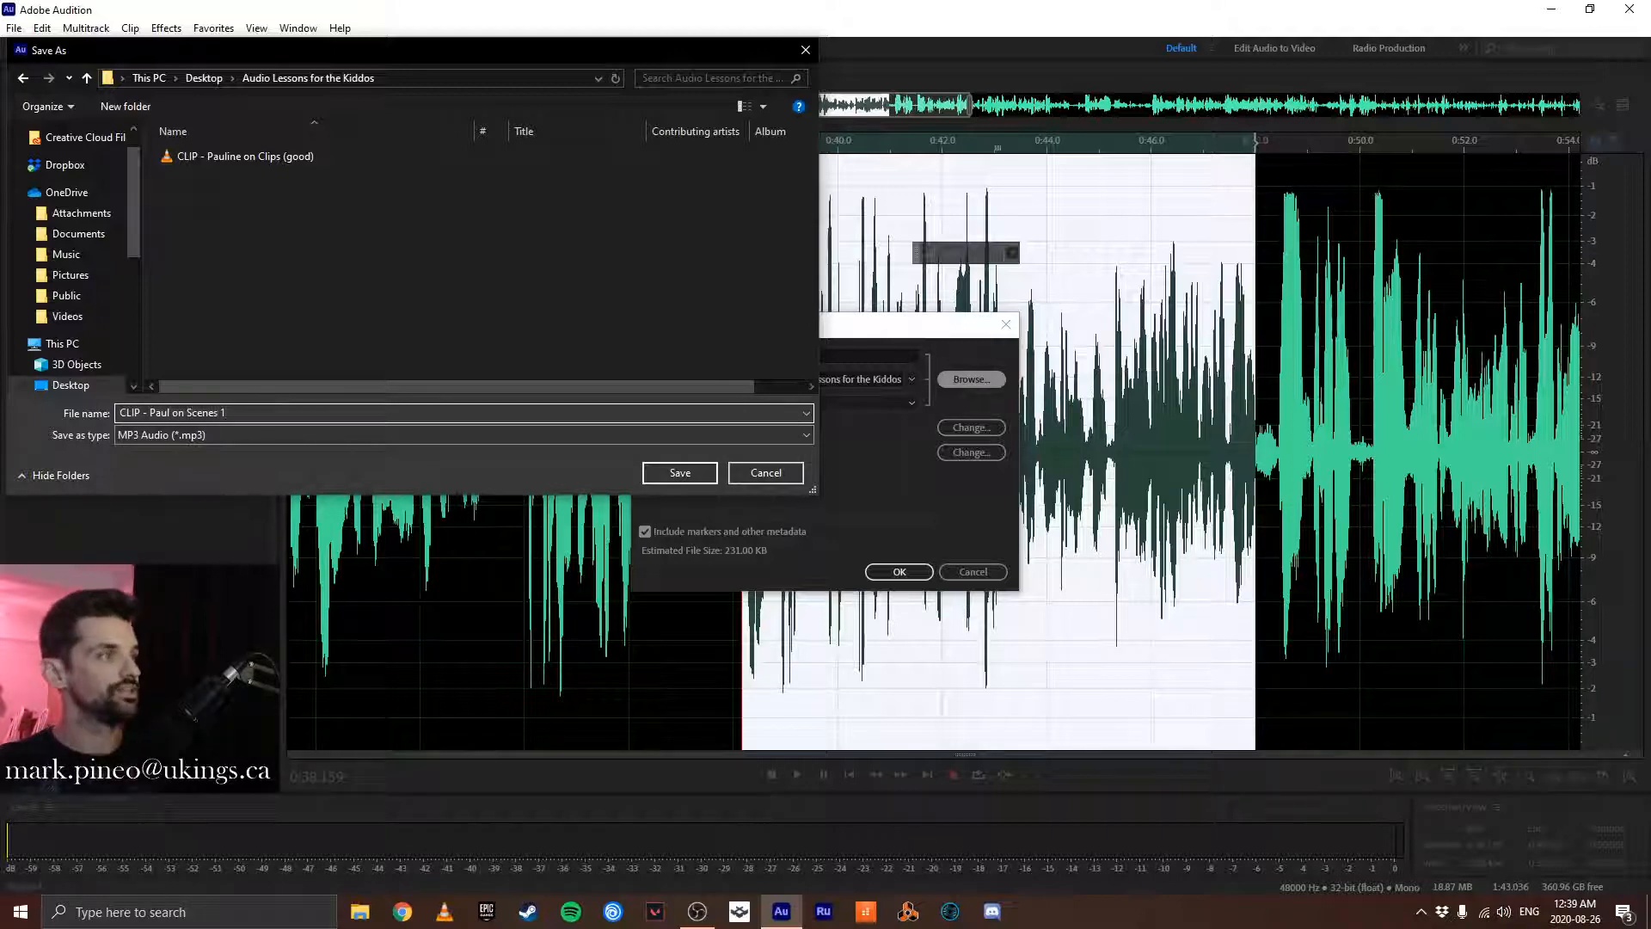
click(683, 475)
click(900, 572)
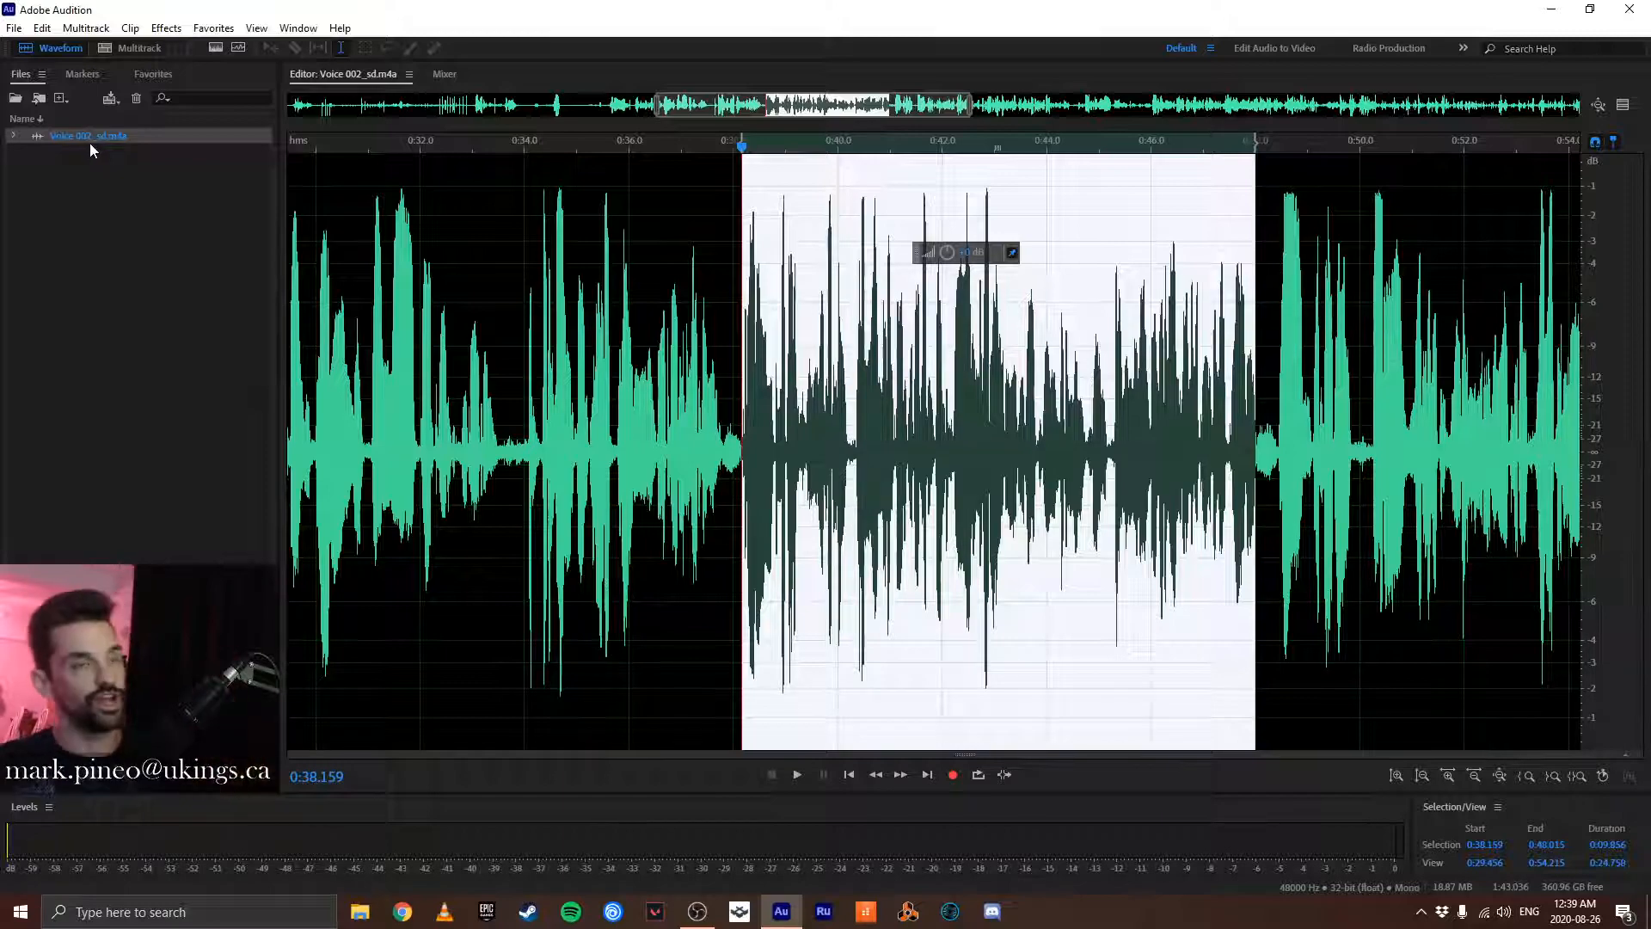
- Open the saved Scenes 1 clip from the Audio Lessons for the Kiddos folder on the Desktop
click(110, 234)
double_click(111, 234)
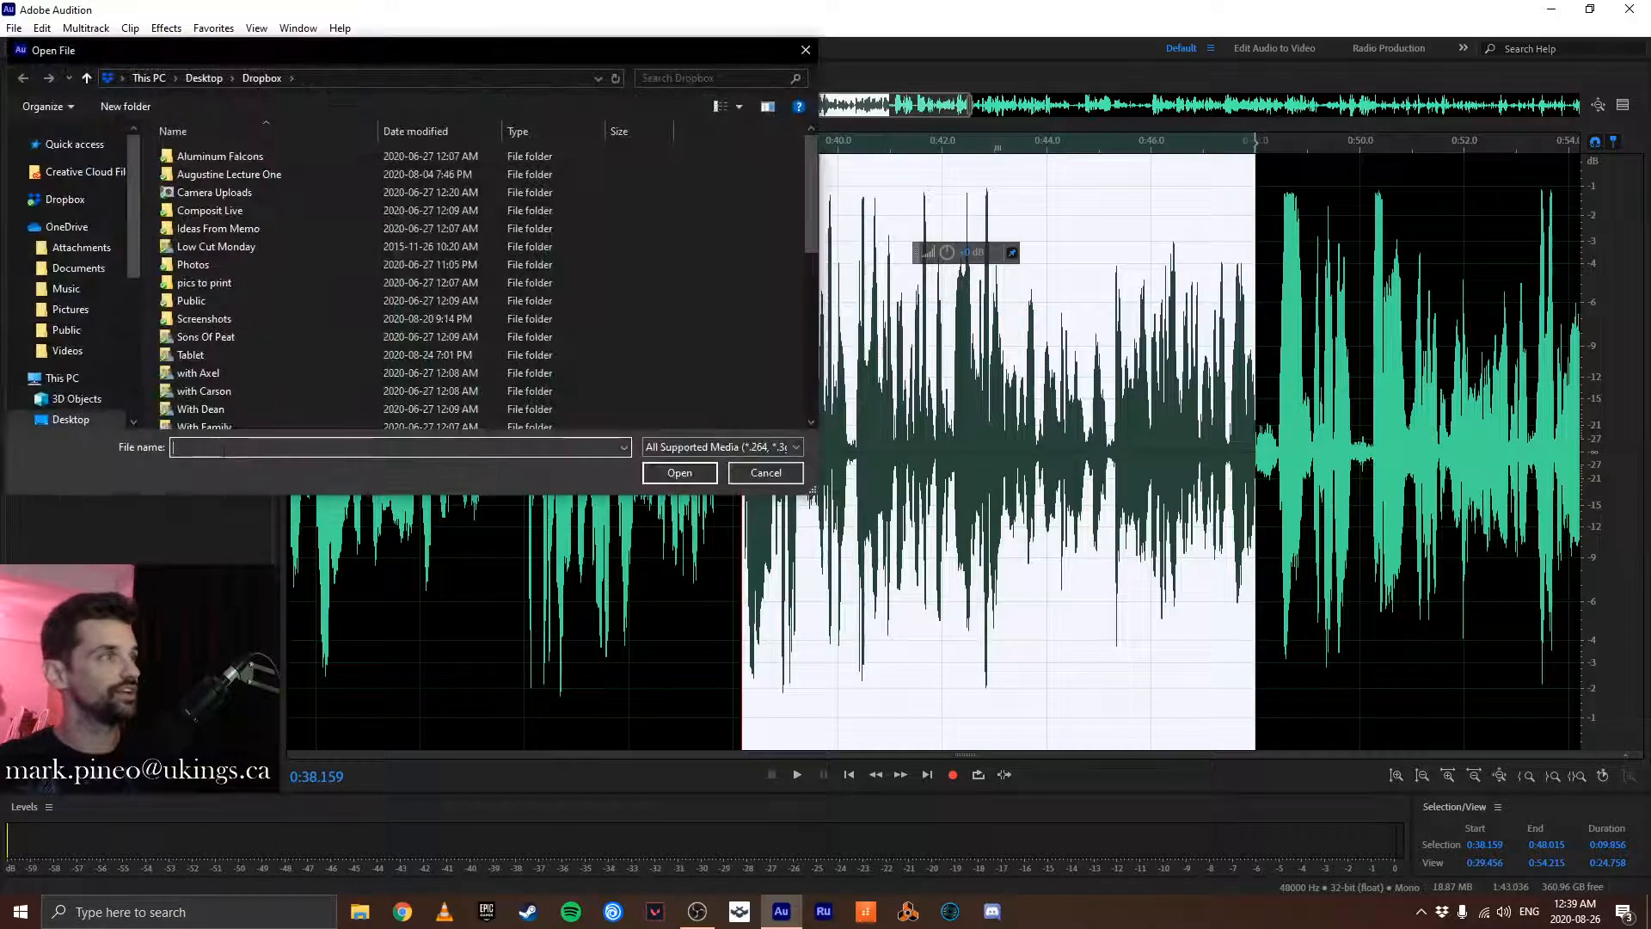
double_click(230, 157)
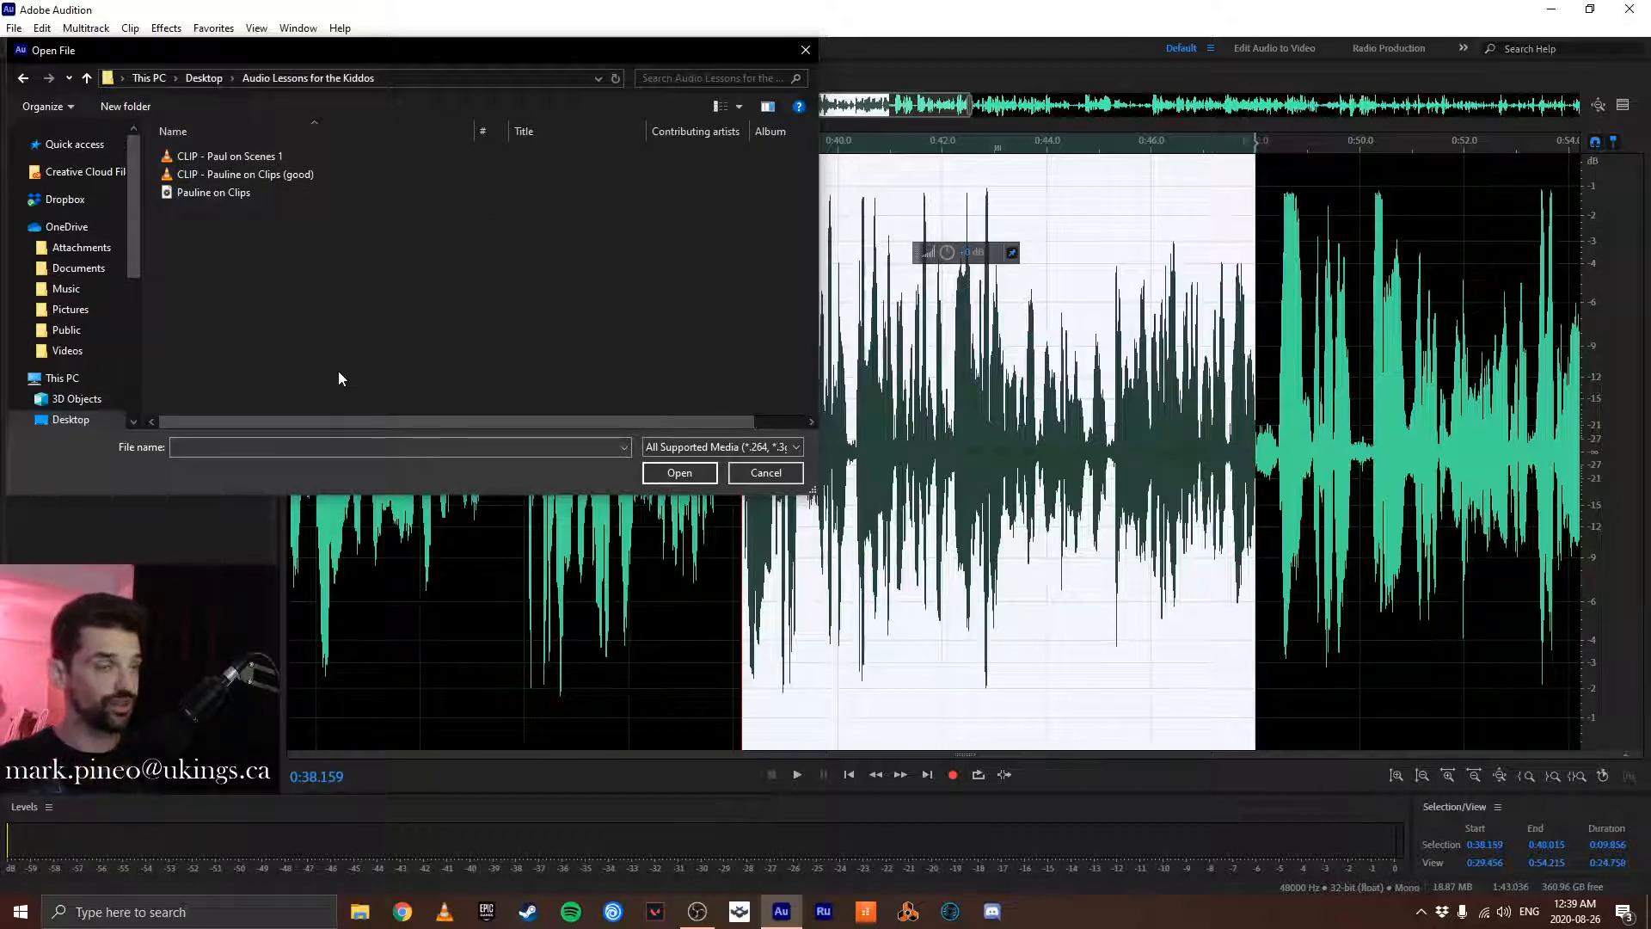
double_click(235, 157)
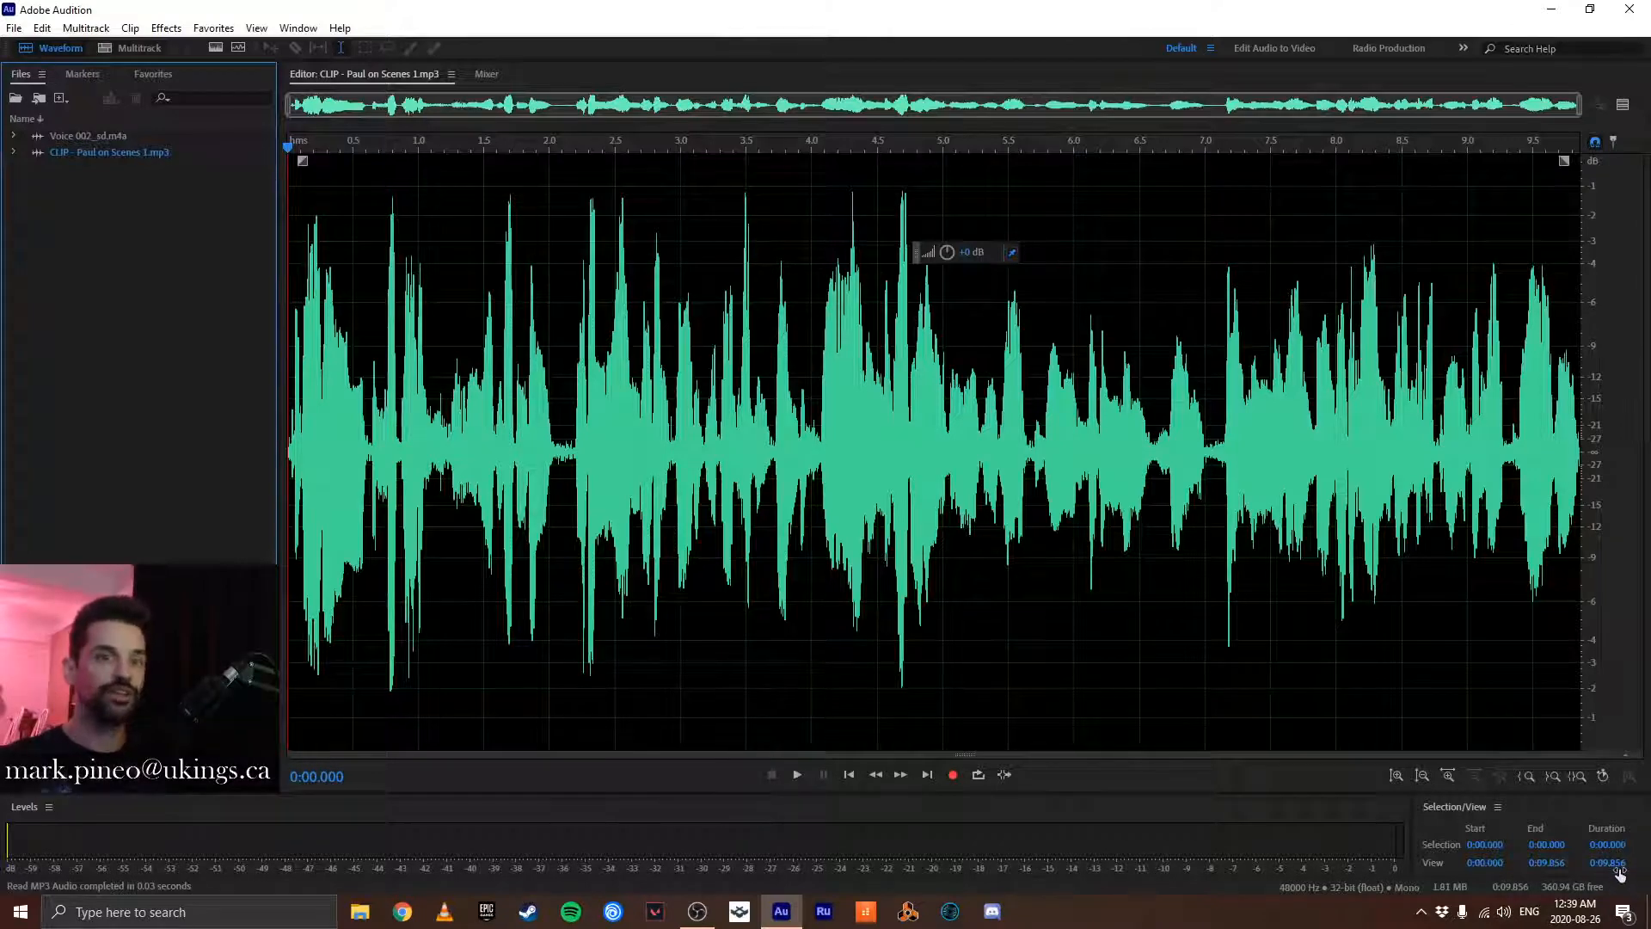
- Return to the Voice 002_sd.m4a recording and place the playhead at about 1:08.416
double_click(76, 136)
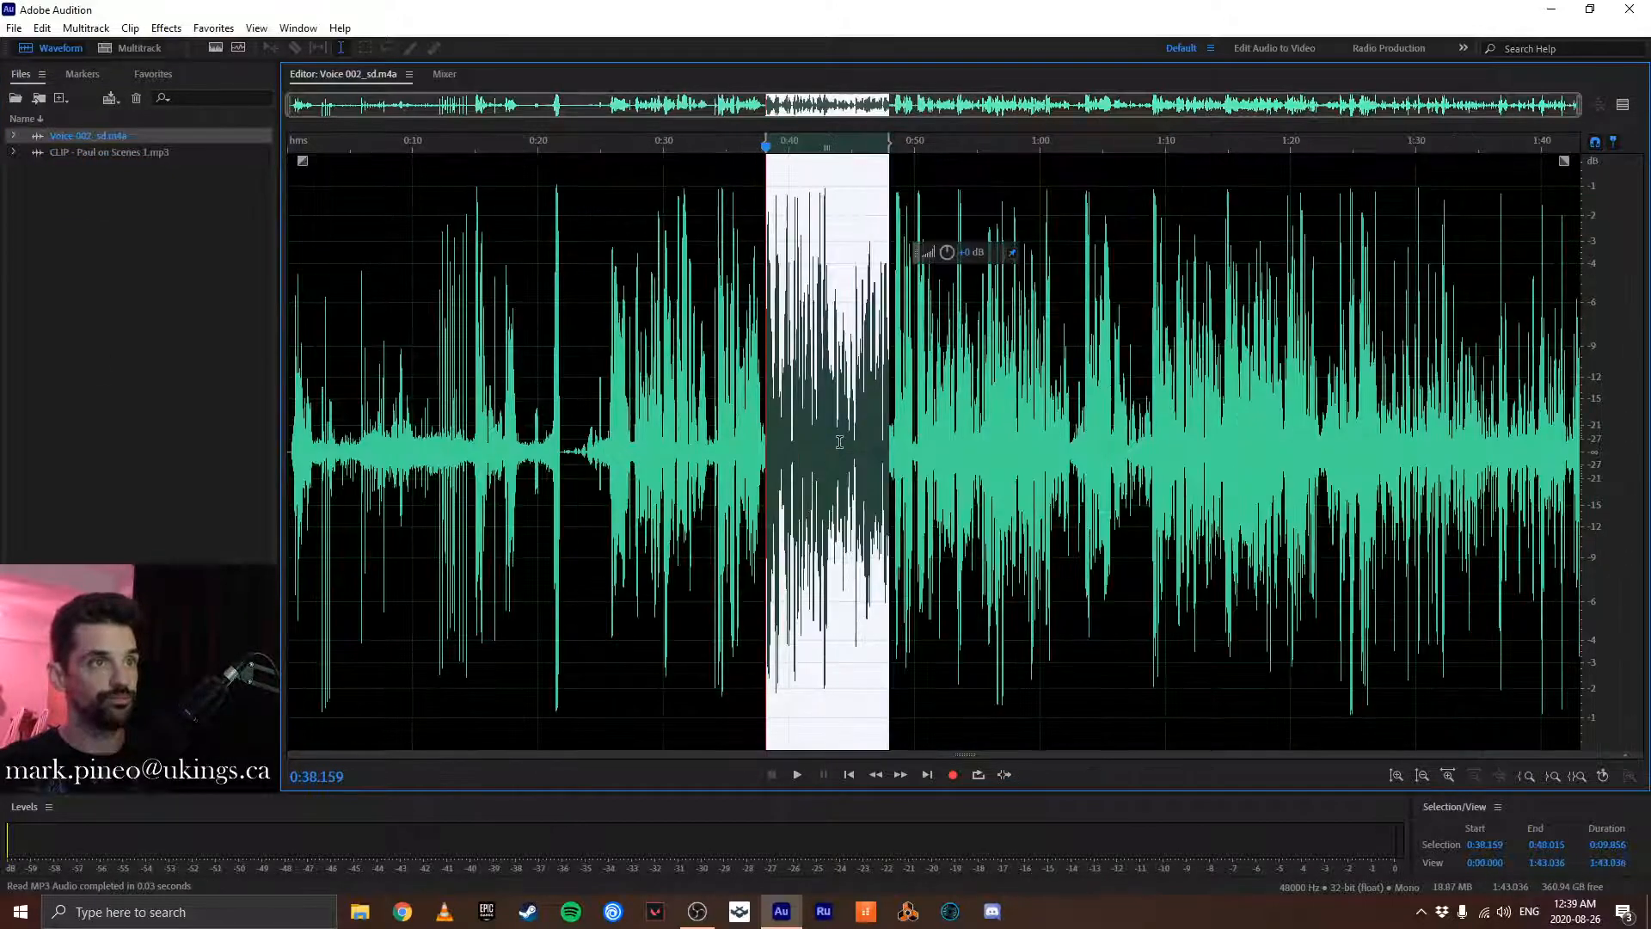
click(1145, 380)
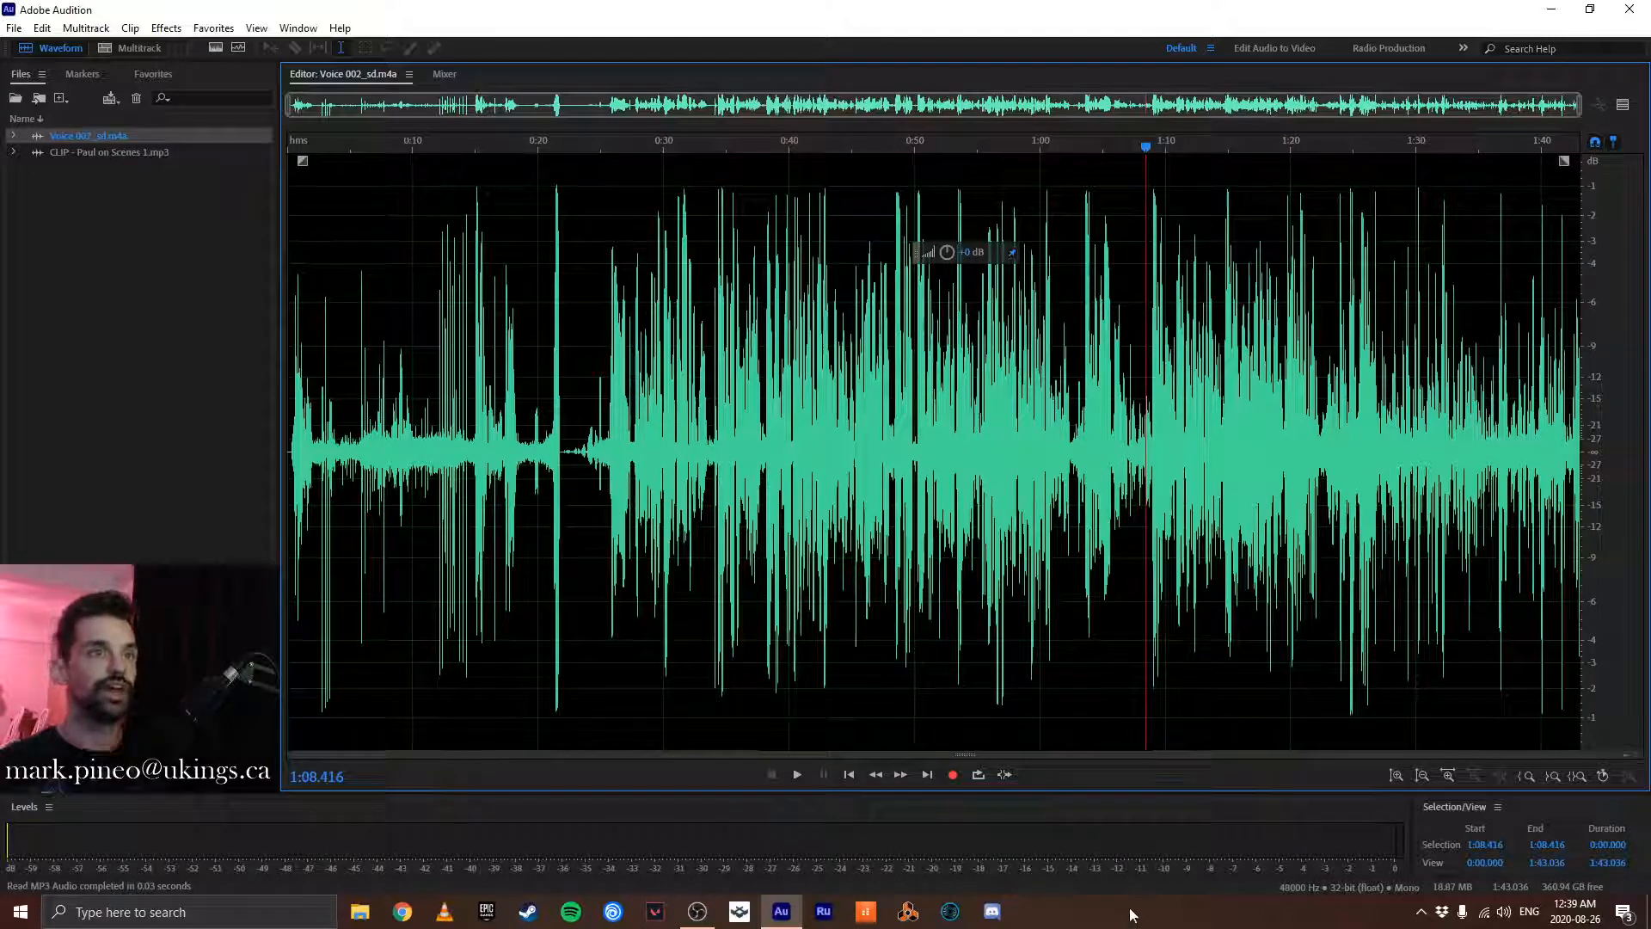
- Add a marker at about 1:09.65 while playing the recording, rename it "*", and delete it again
key(m)
key(space)
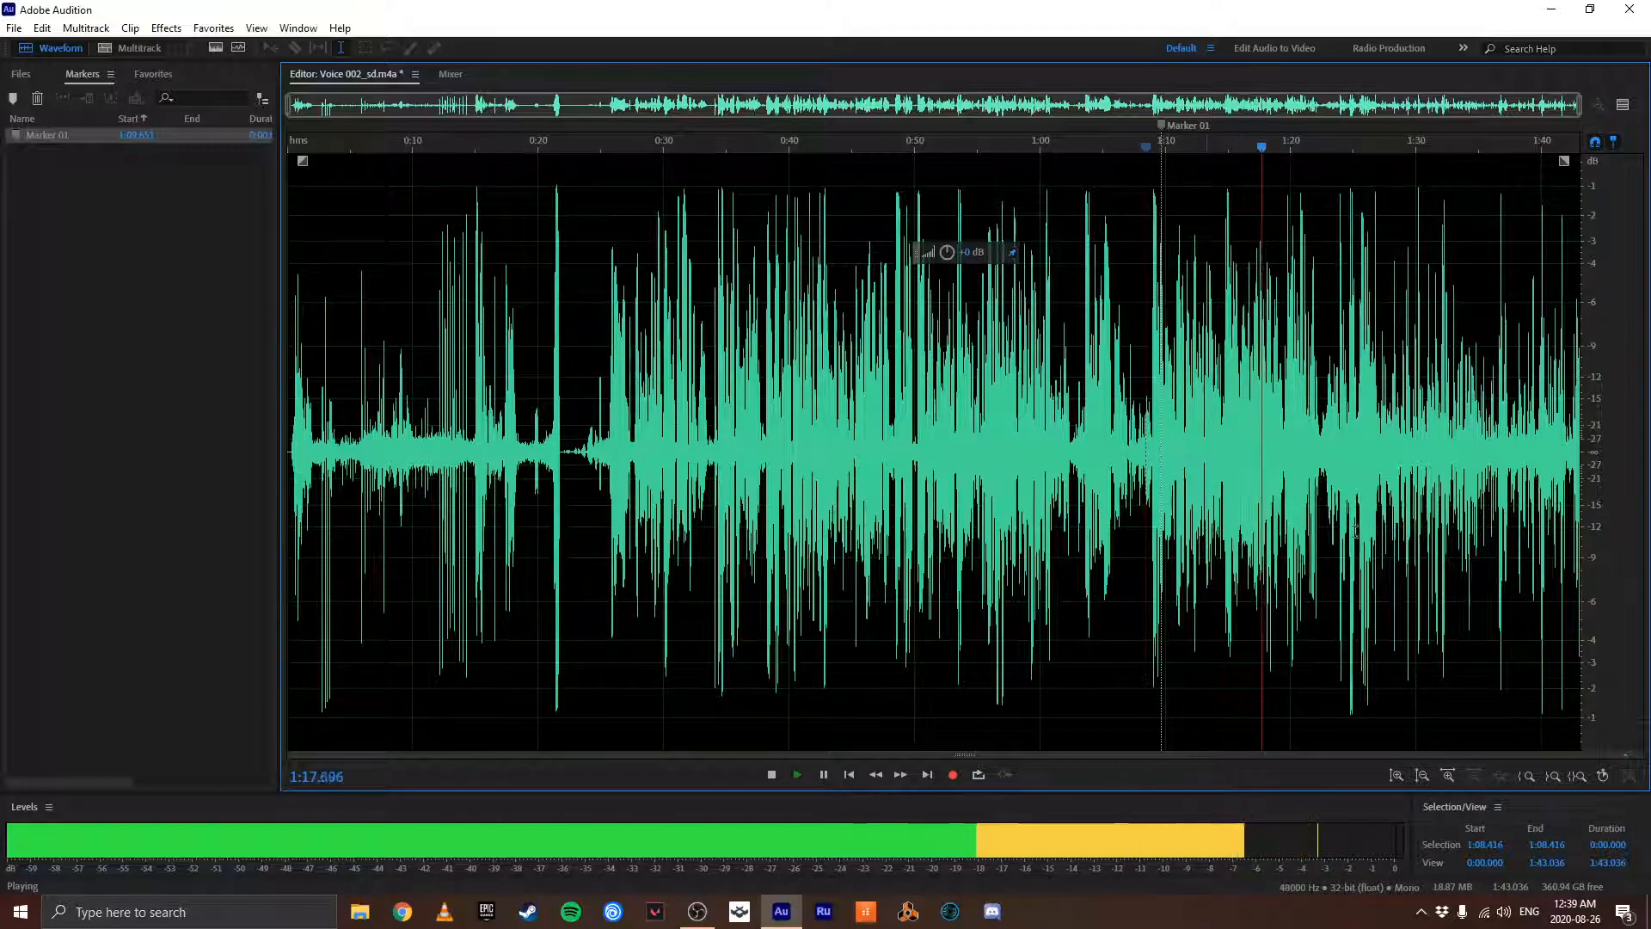
scroll(1333, 524, up, 3)
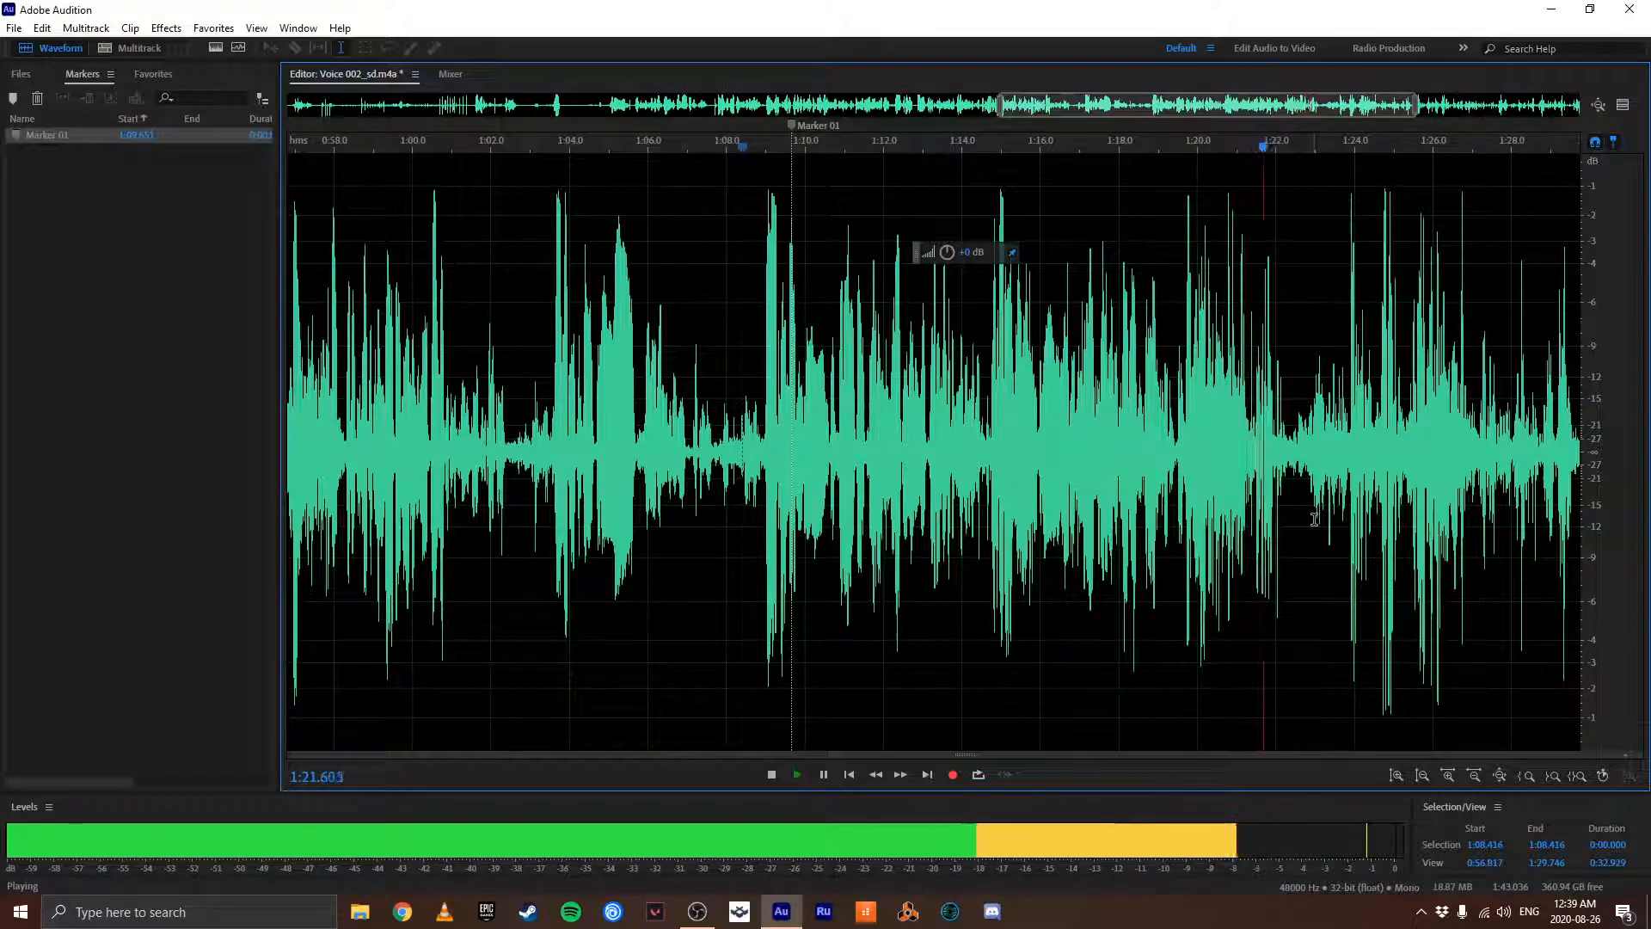
key(slash)
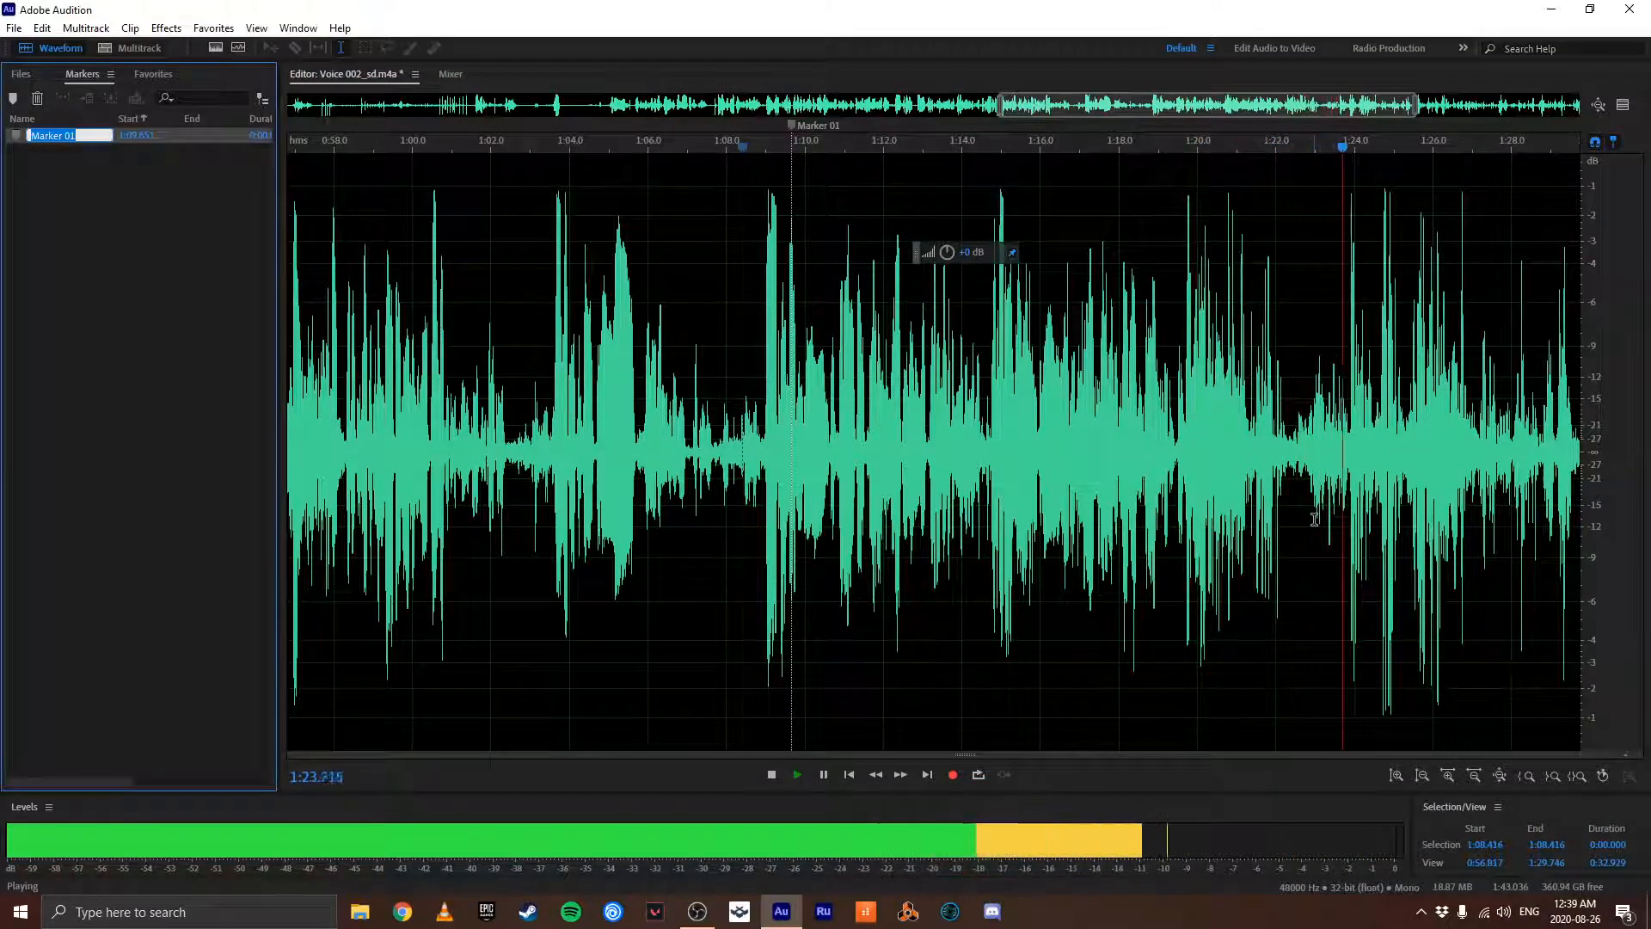
text(*)
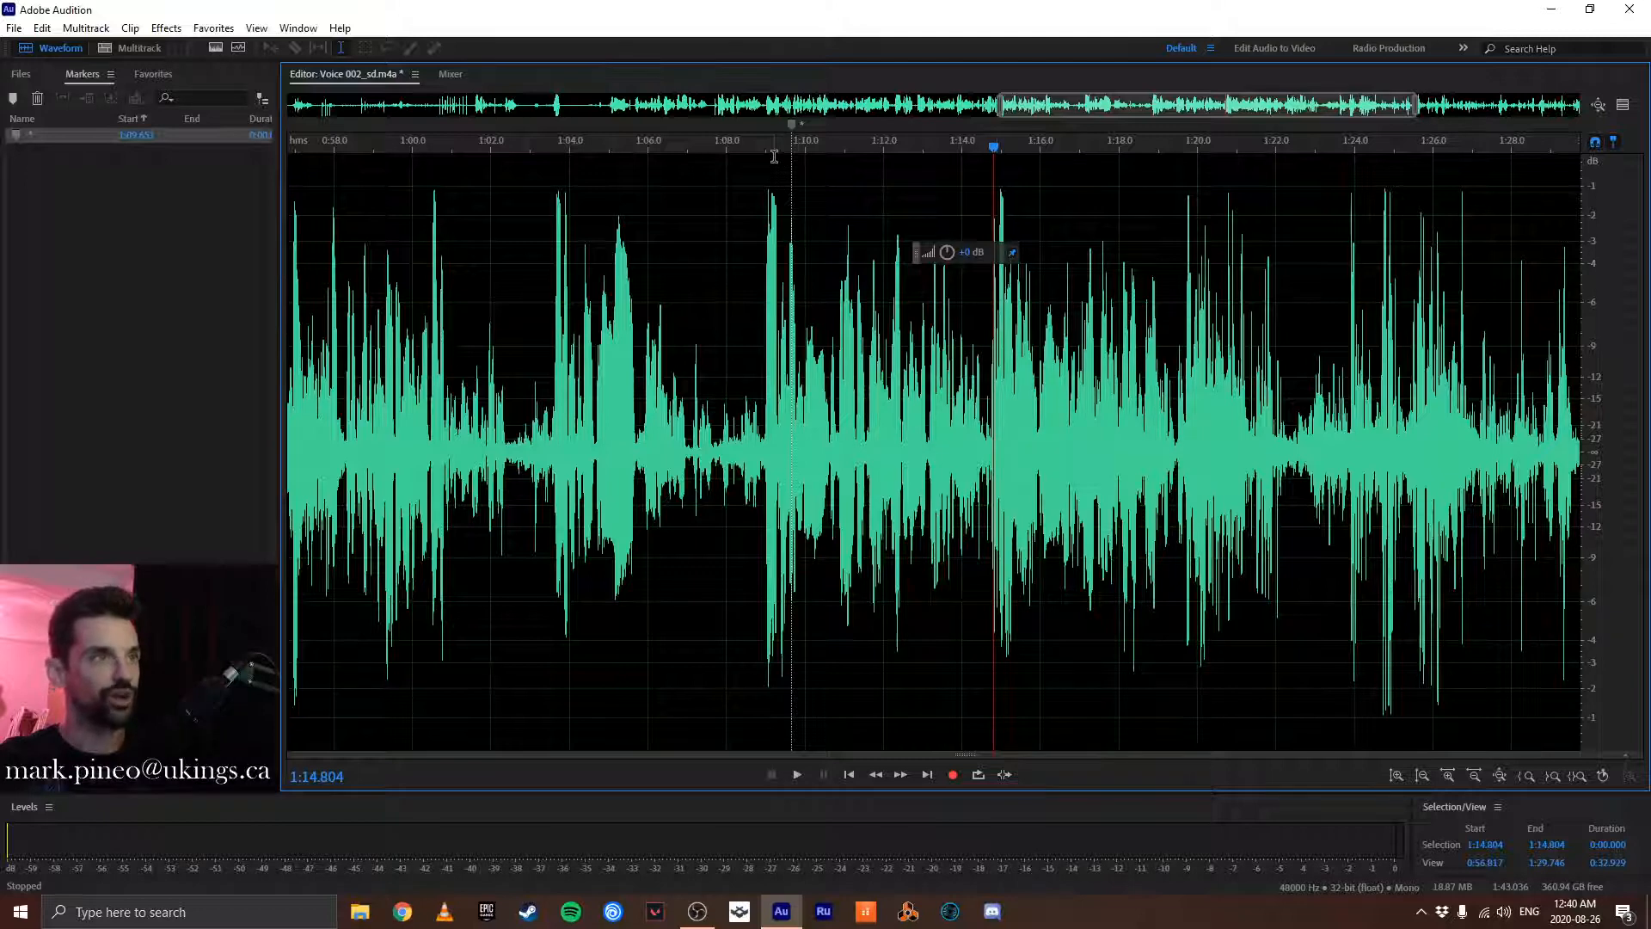
right_click(790, 125)
click(829, 134)
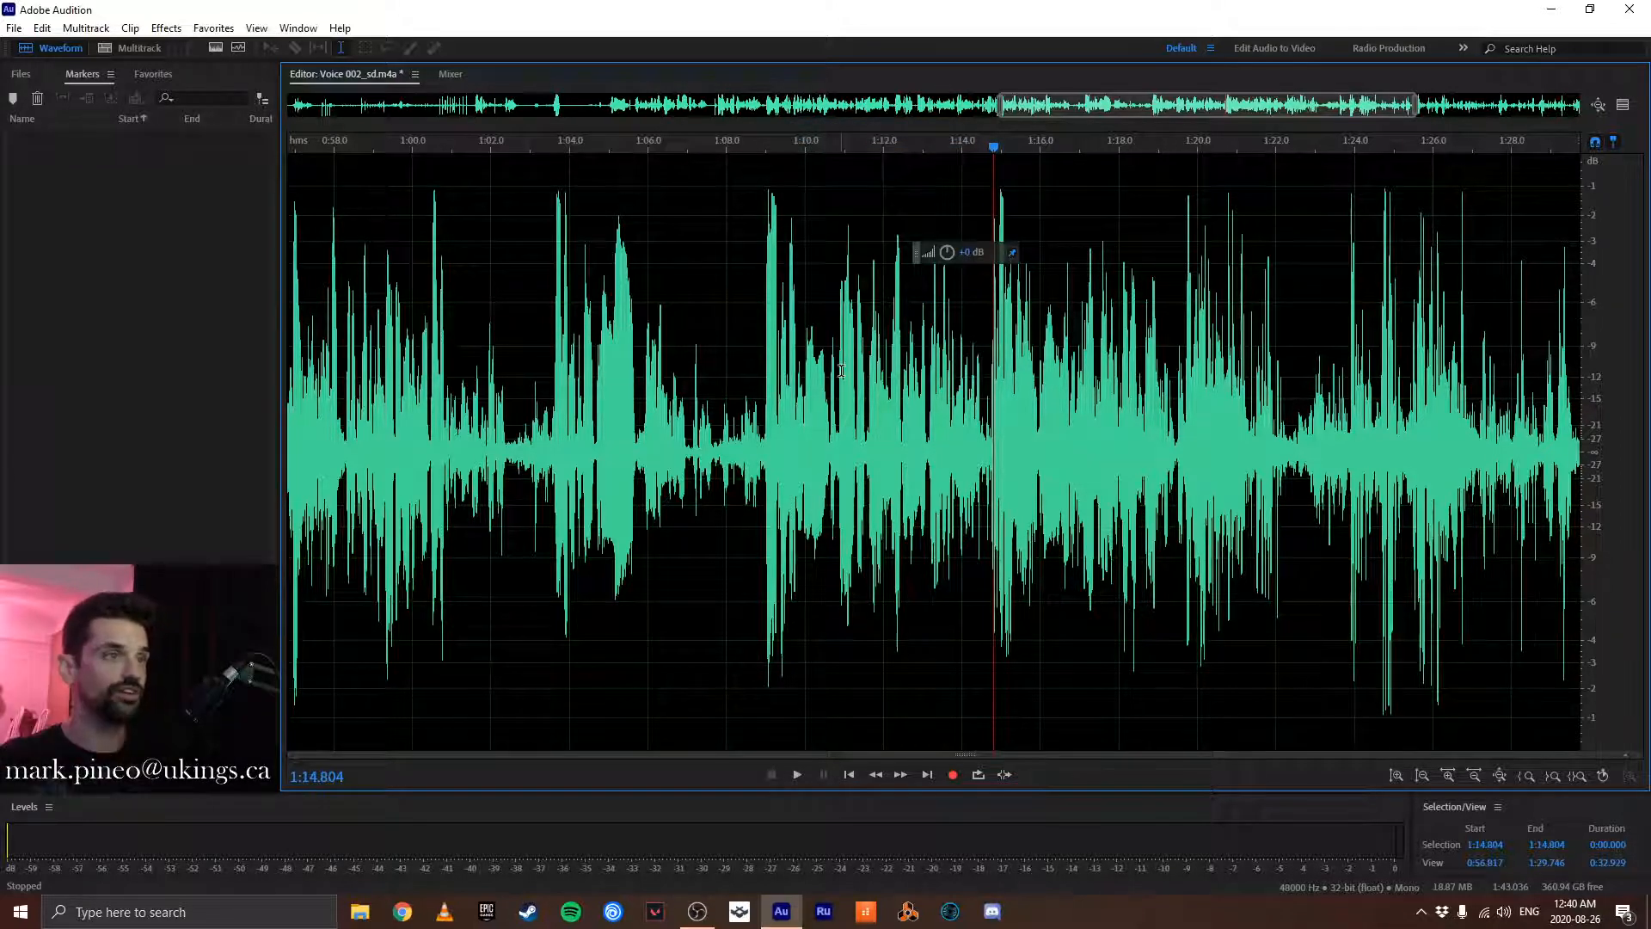
- Play the passage from about 1:08.954 and replay it from about 1:13.200 to find where the spoken phrase ends
click(765, 398)
key(space)
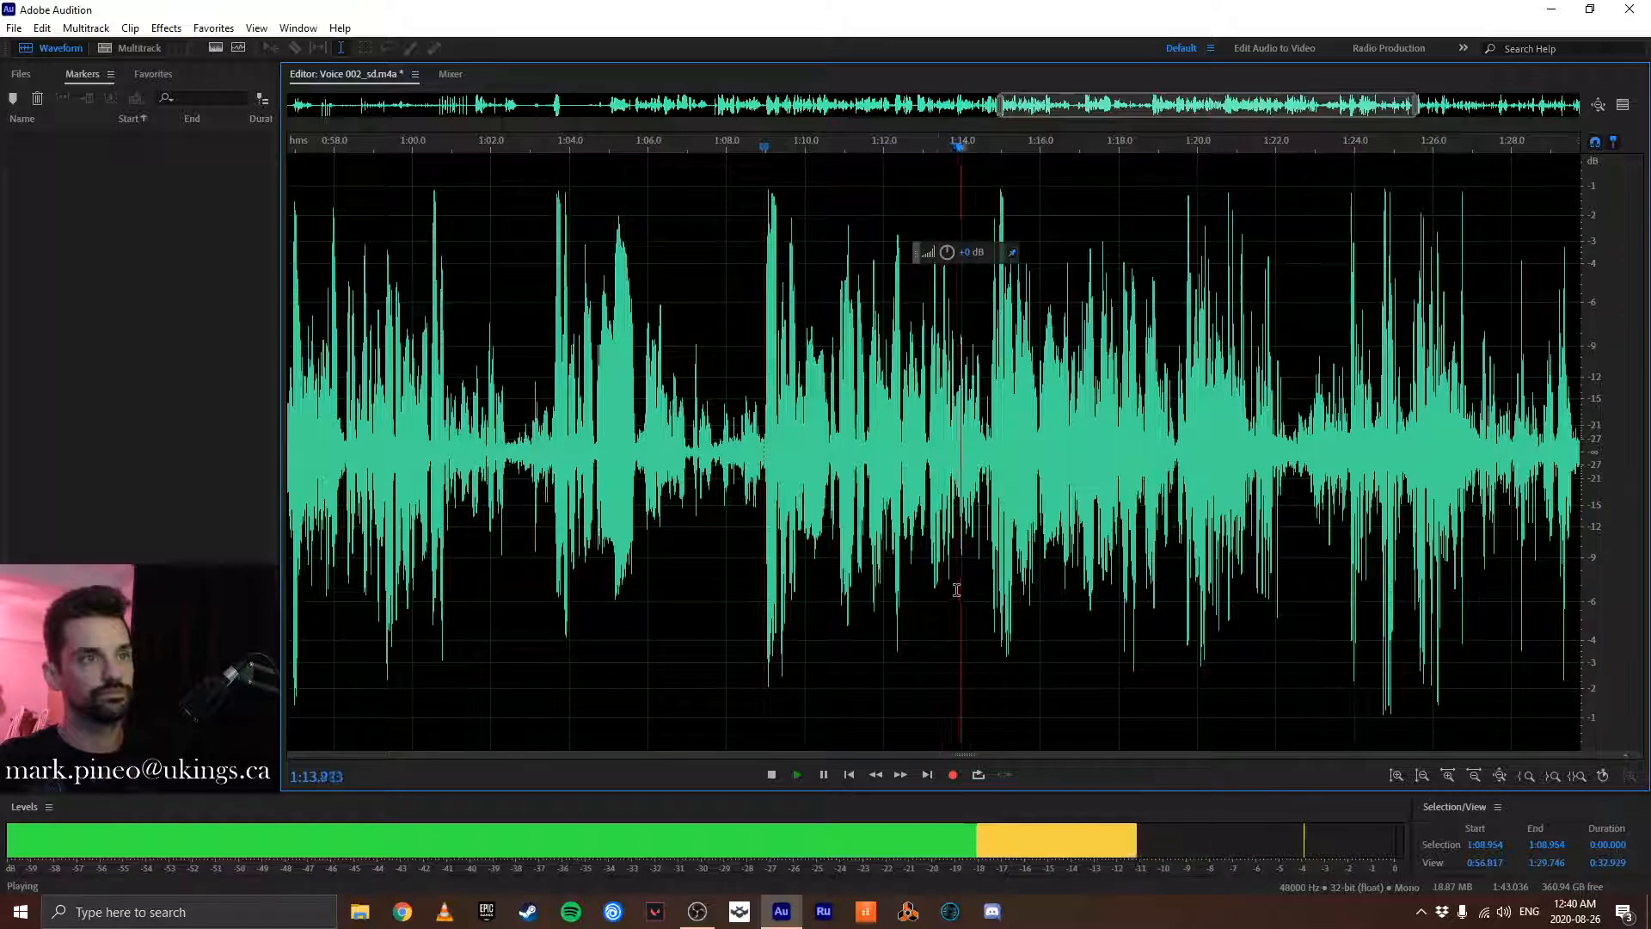
key(space)
click(965, 422)
scroll(966, 423, up, 9)
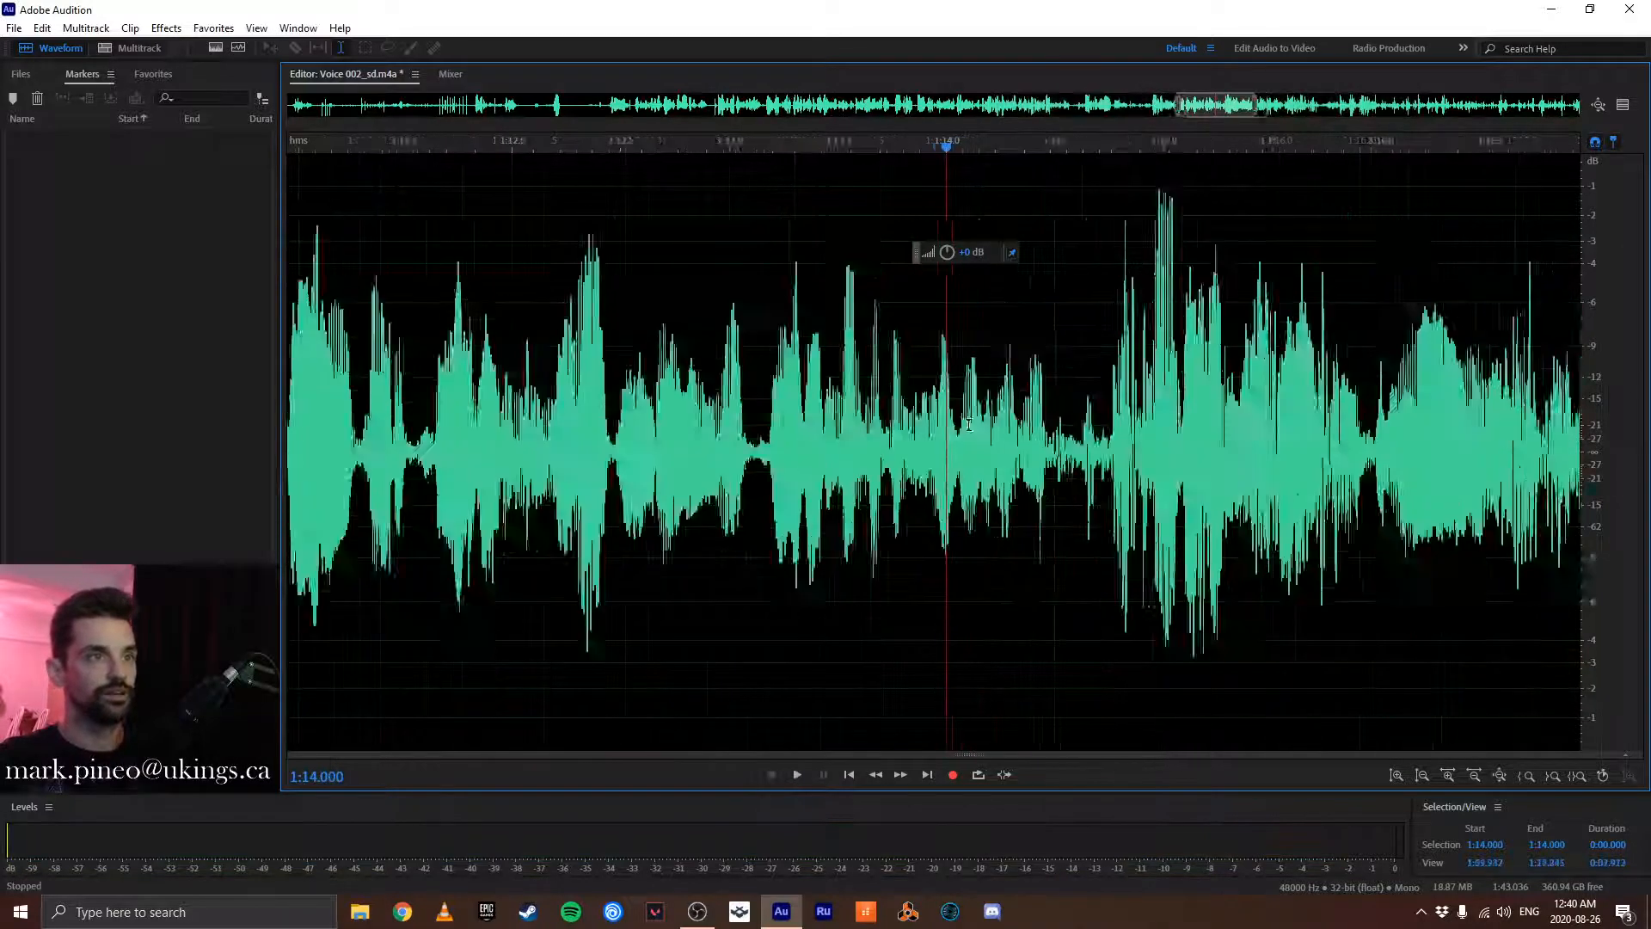
click(493, 411)
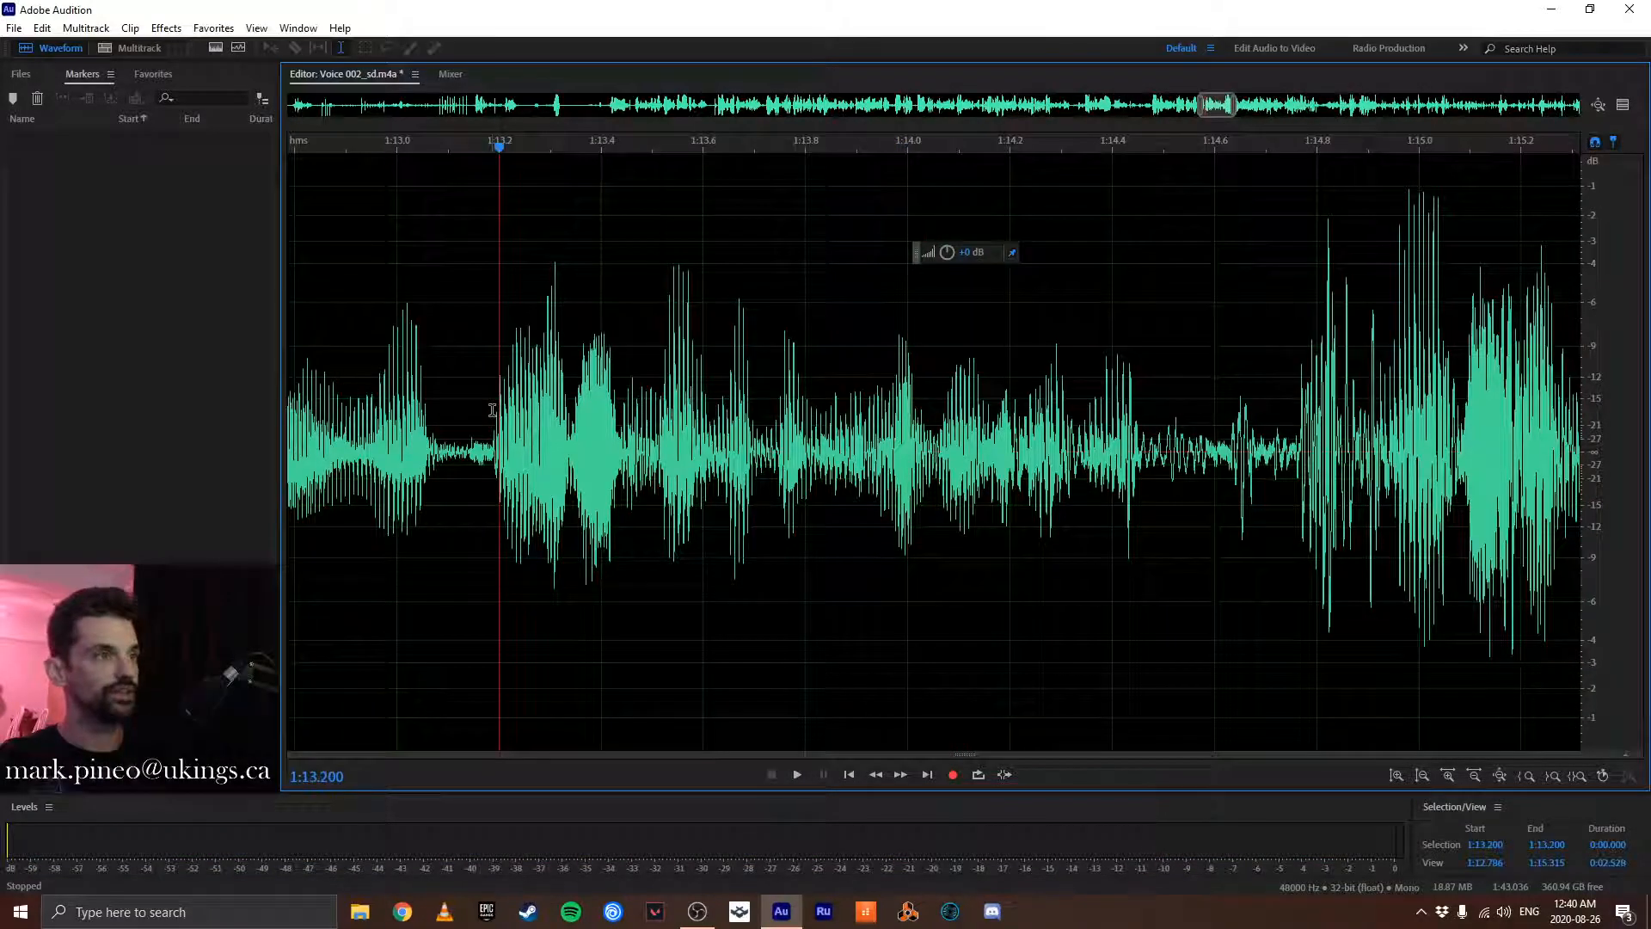
key(space)
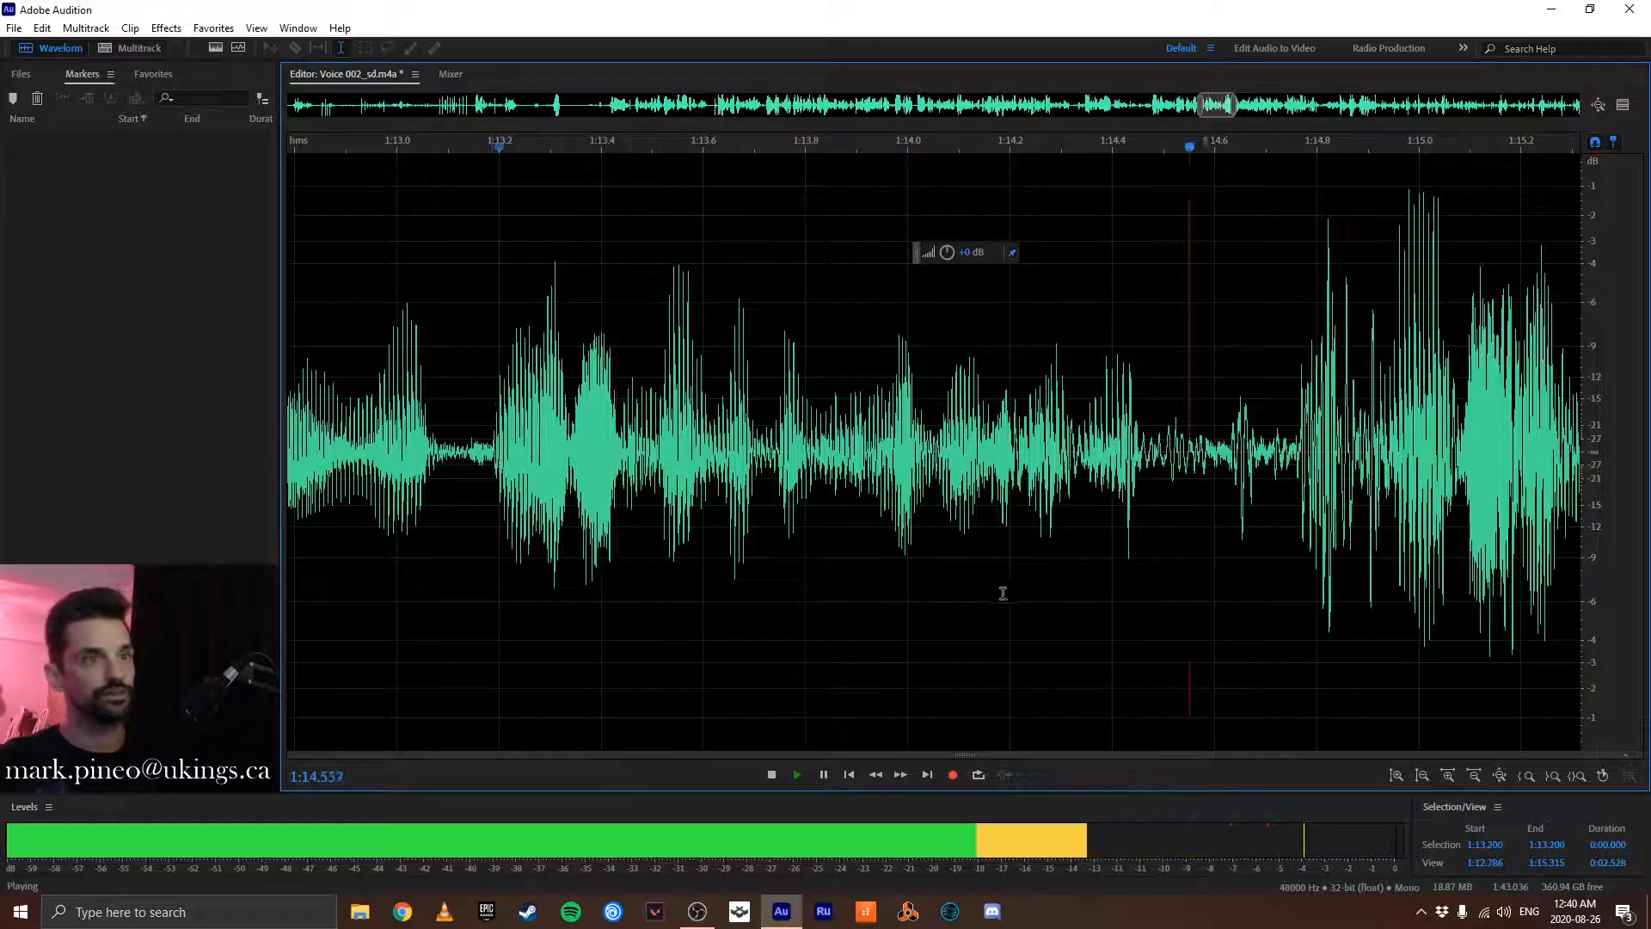
key(space)
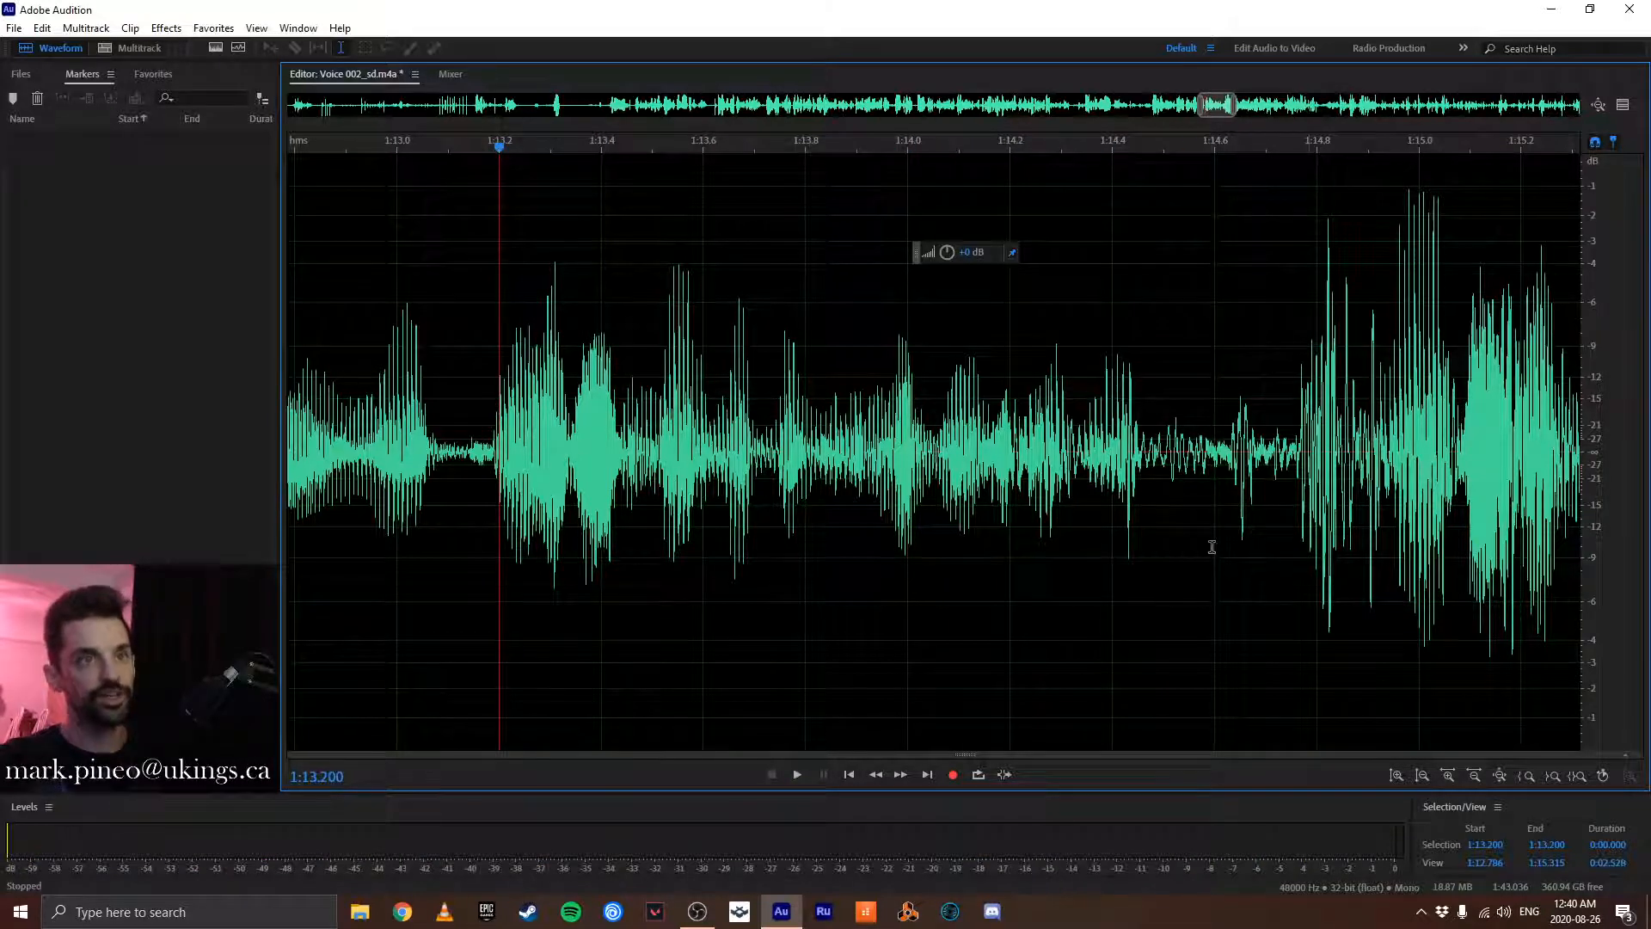
scroll(1211, 547, down, 1)
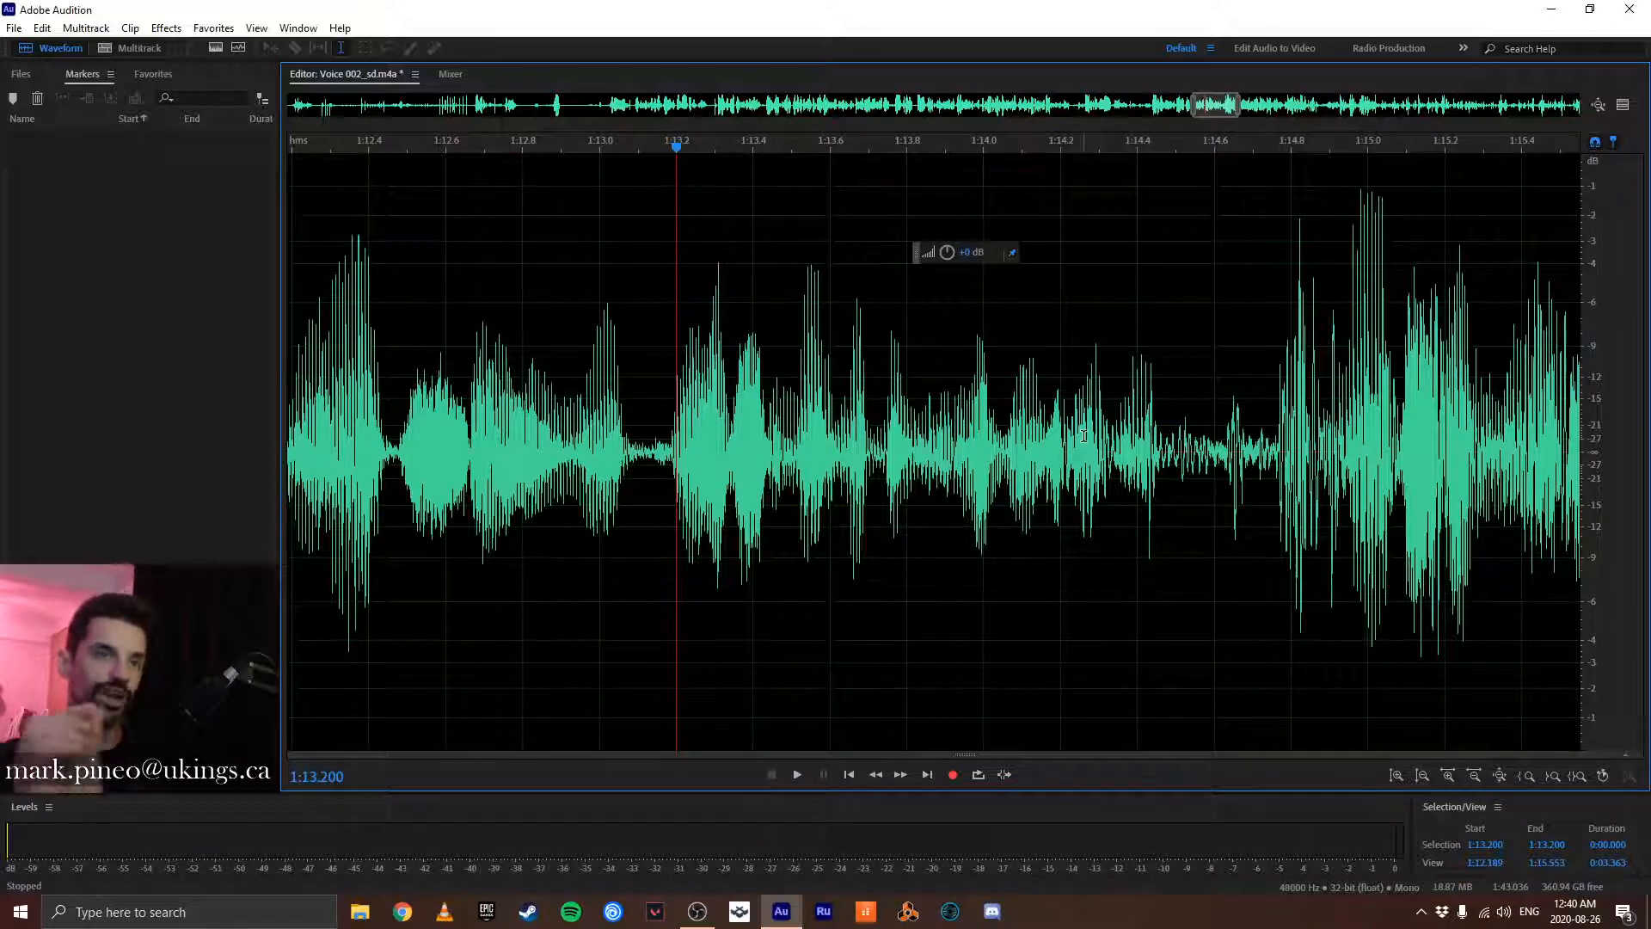
- Select the audio from about 1:08.168 to 1:14.756, play its beginning, and copy the selection to a new file
click(1273, 414)
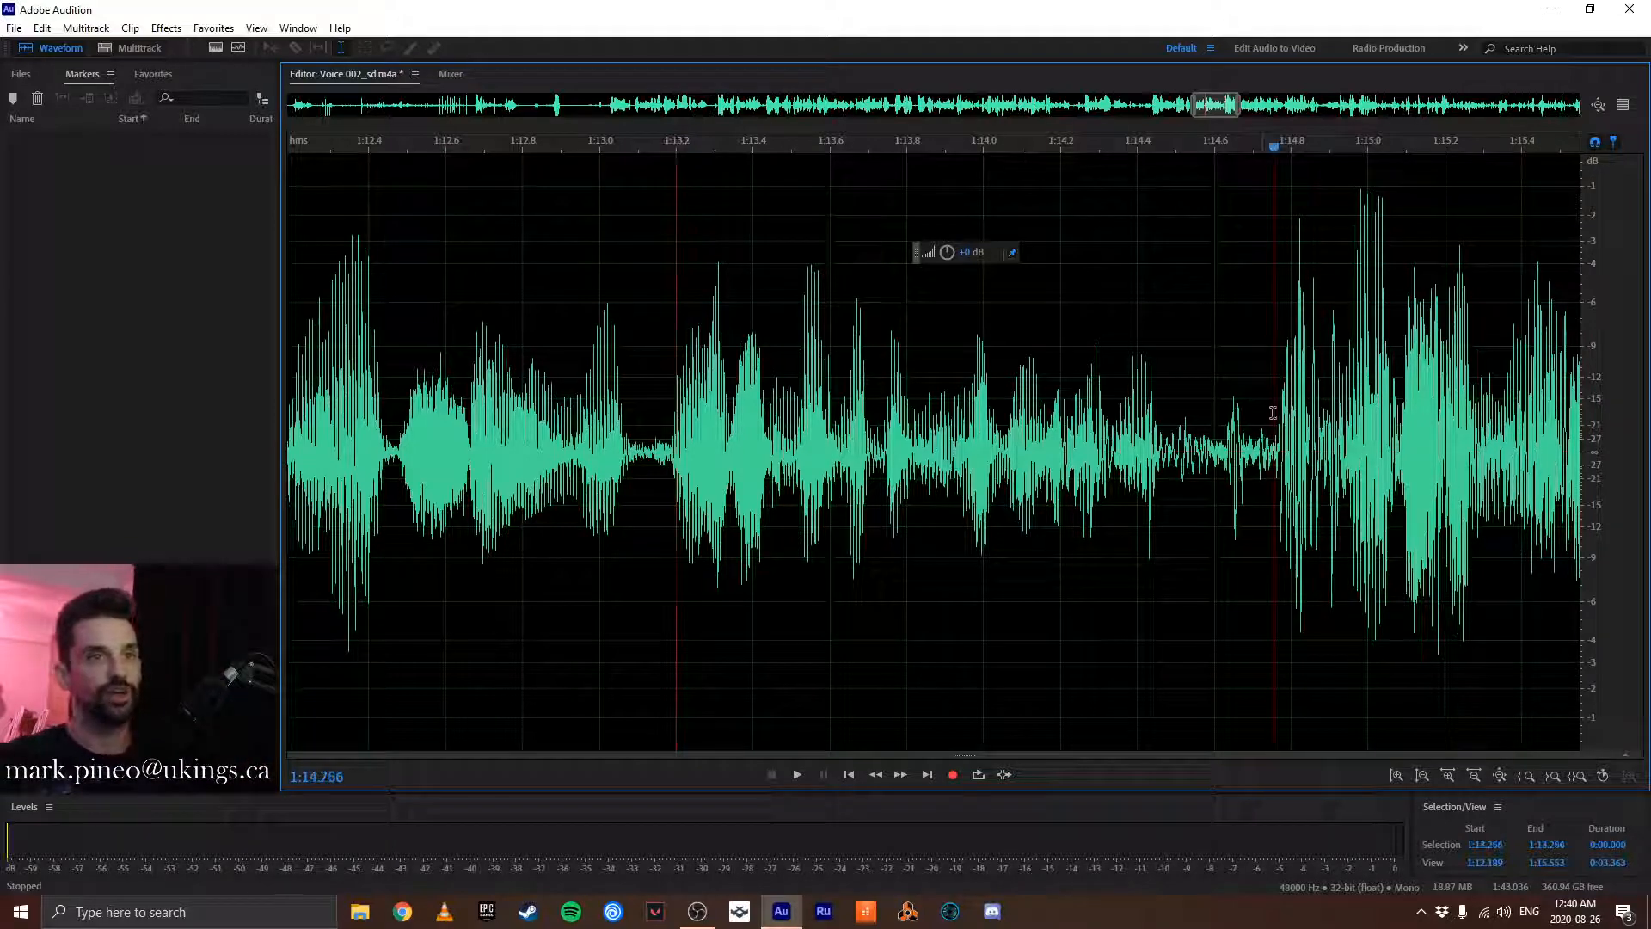
scroll(1192, 430, down, 4)
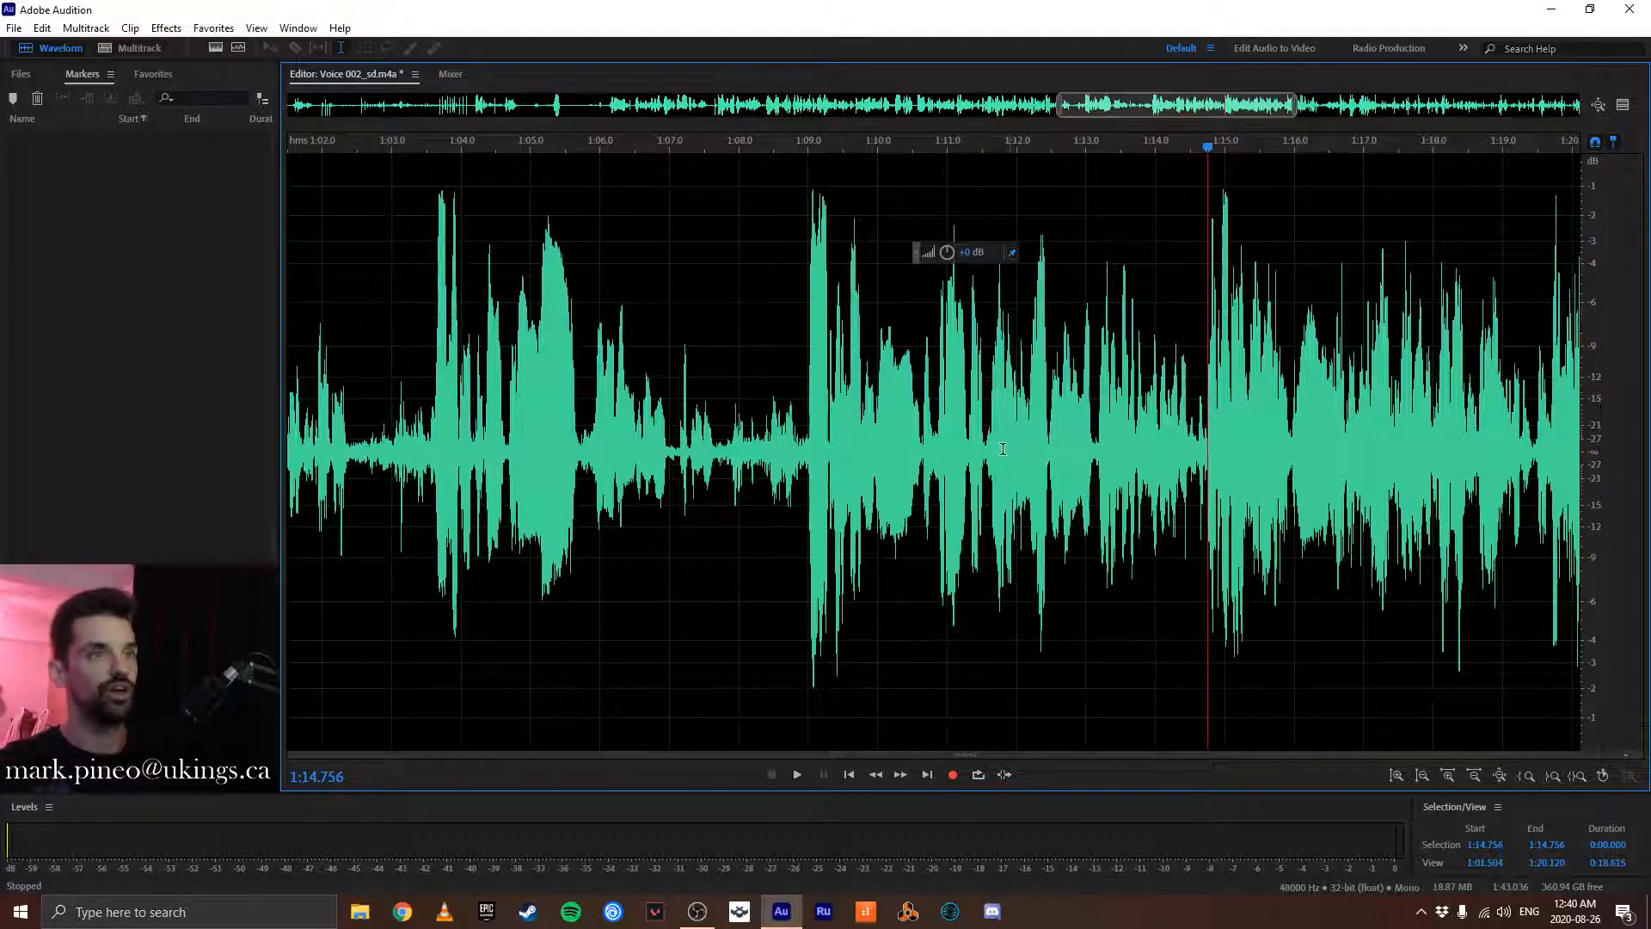
drag(1003, 448, 749, 472)
key(space)
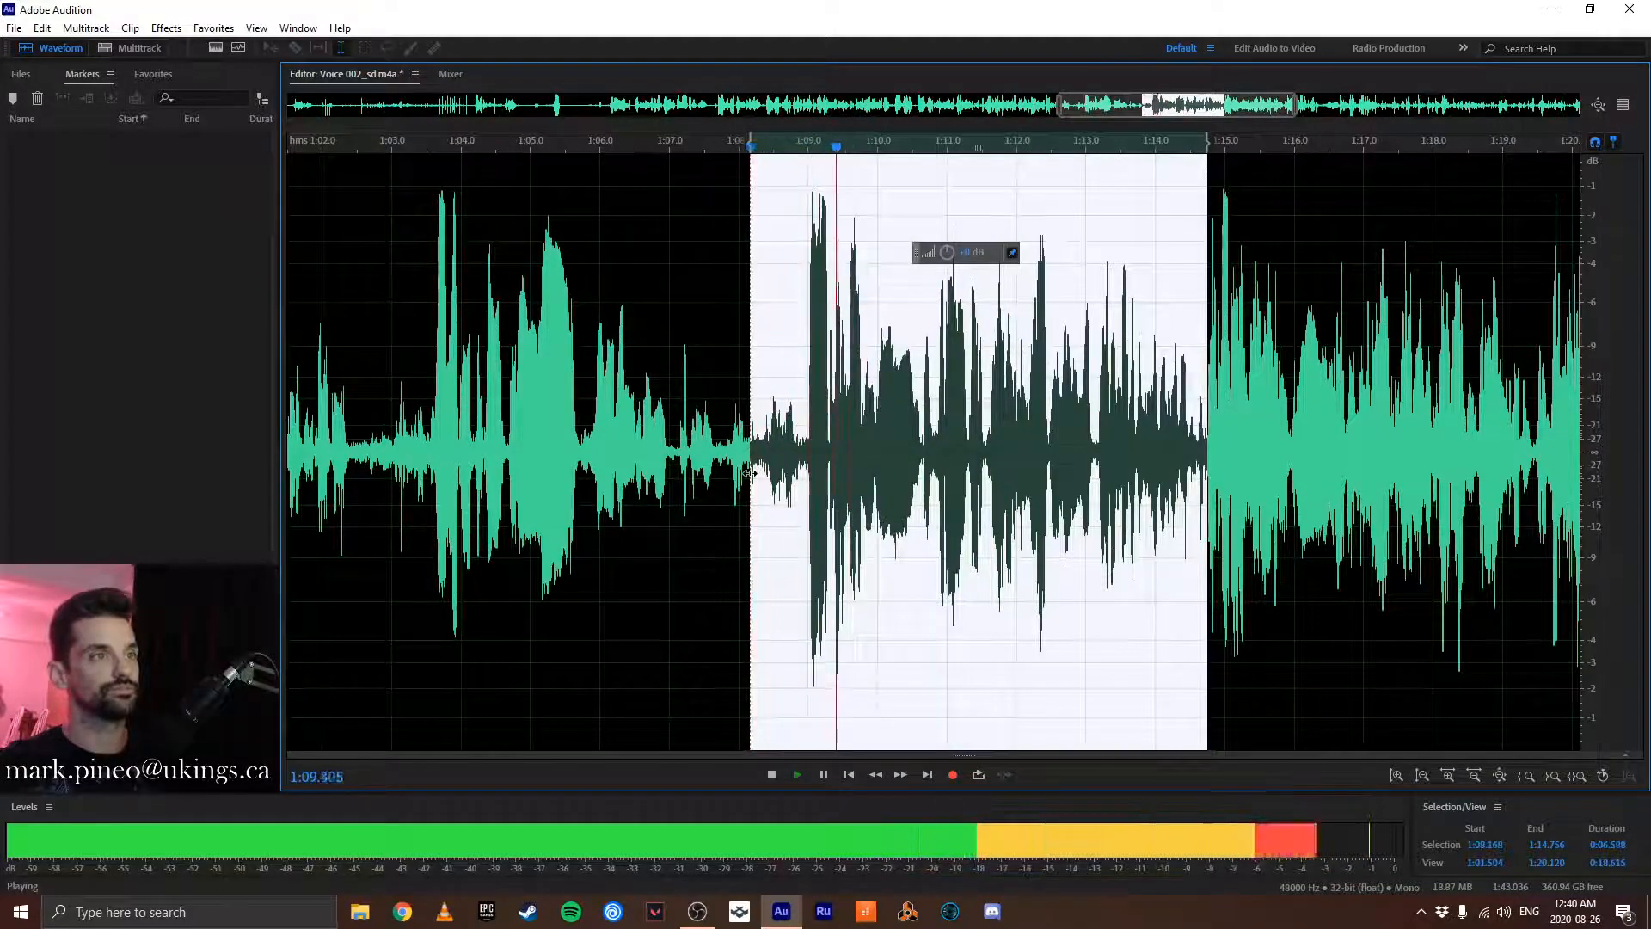
key(space)
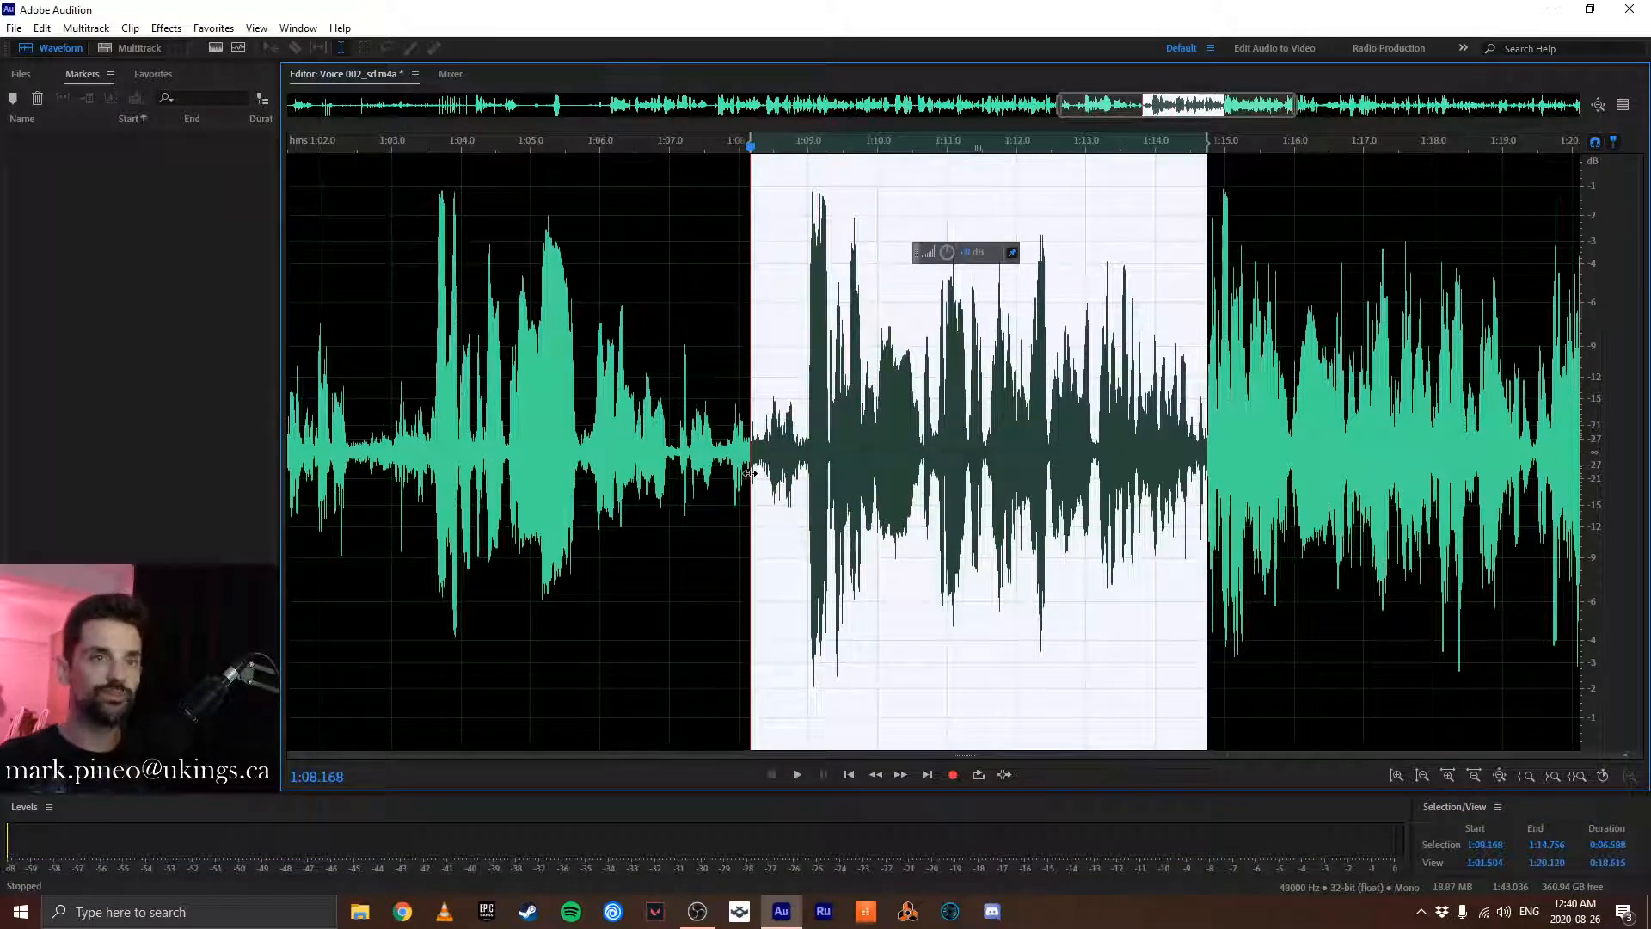
click(41, 27)
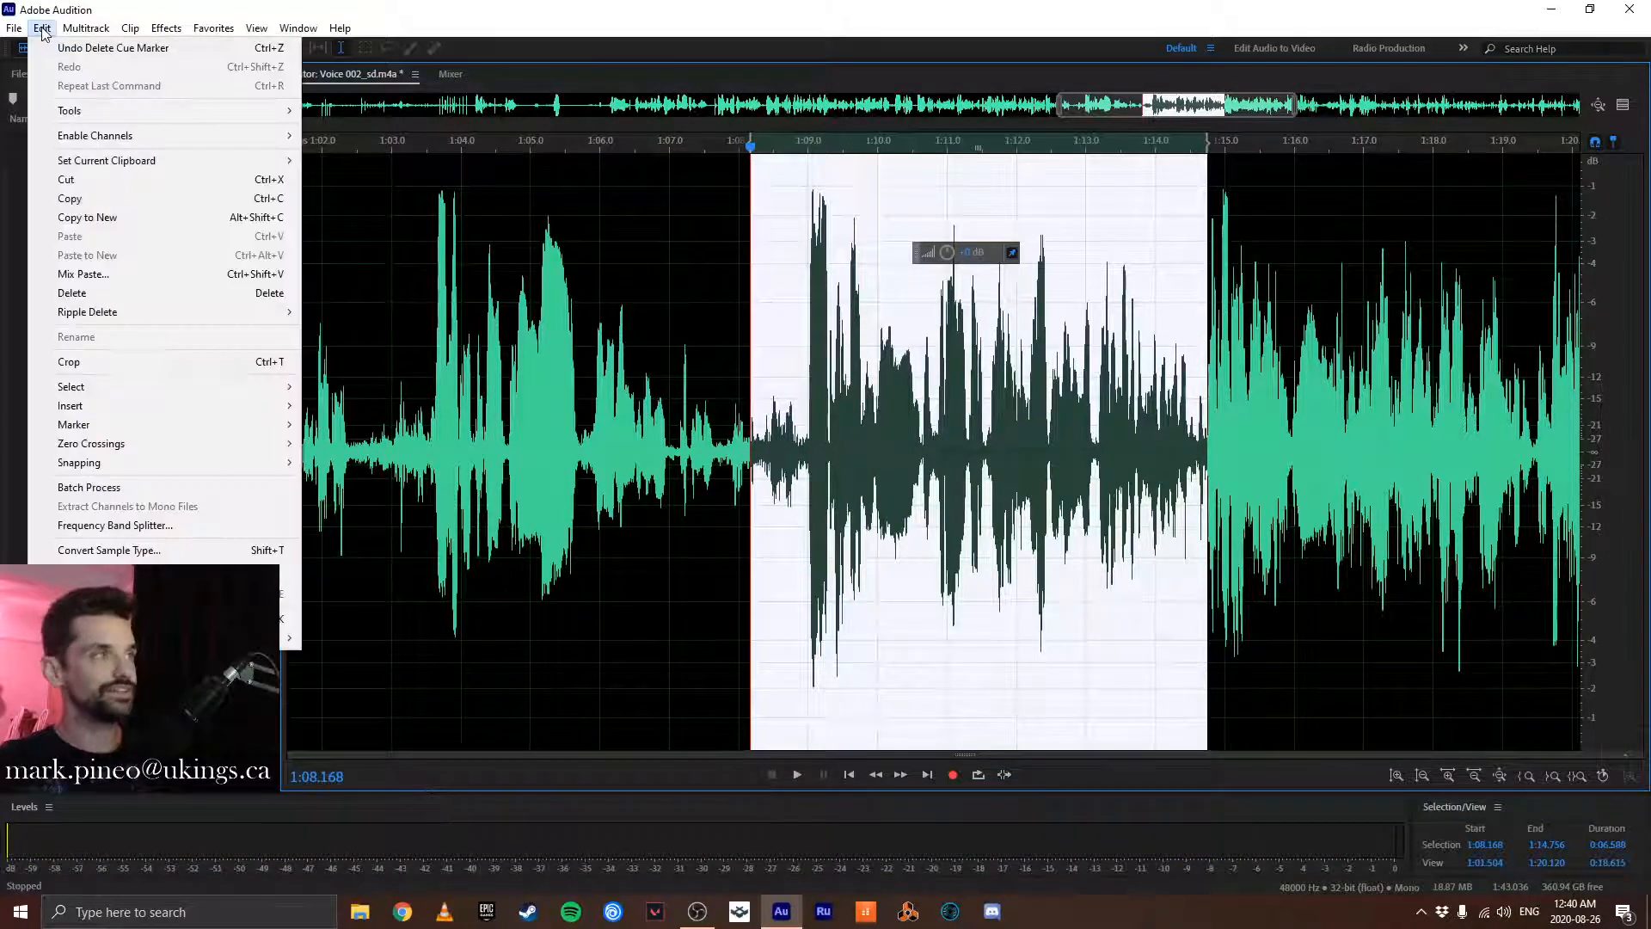
click(148, 218)
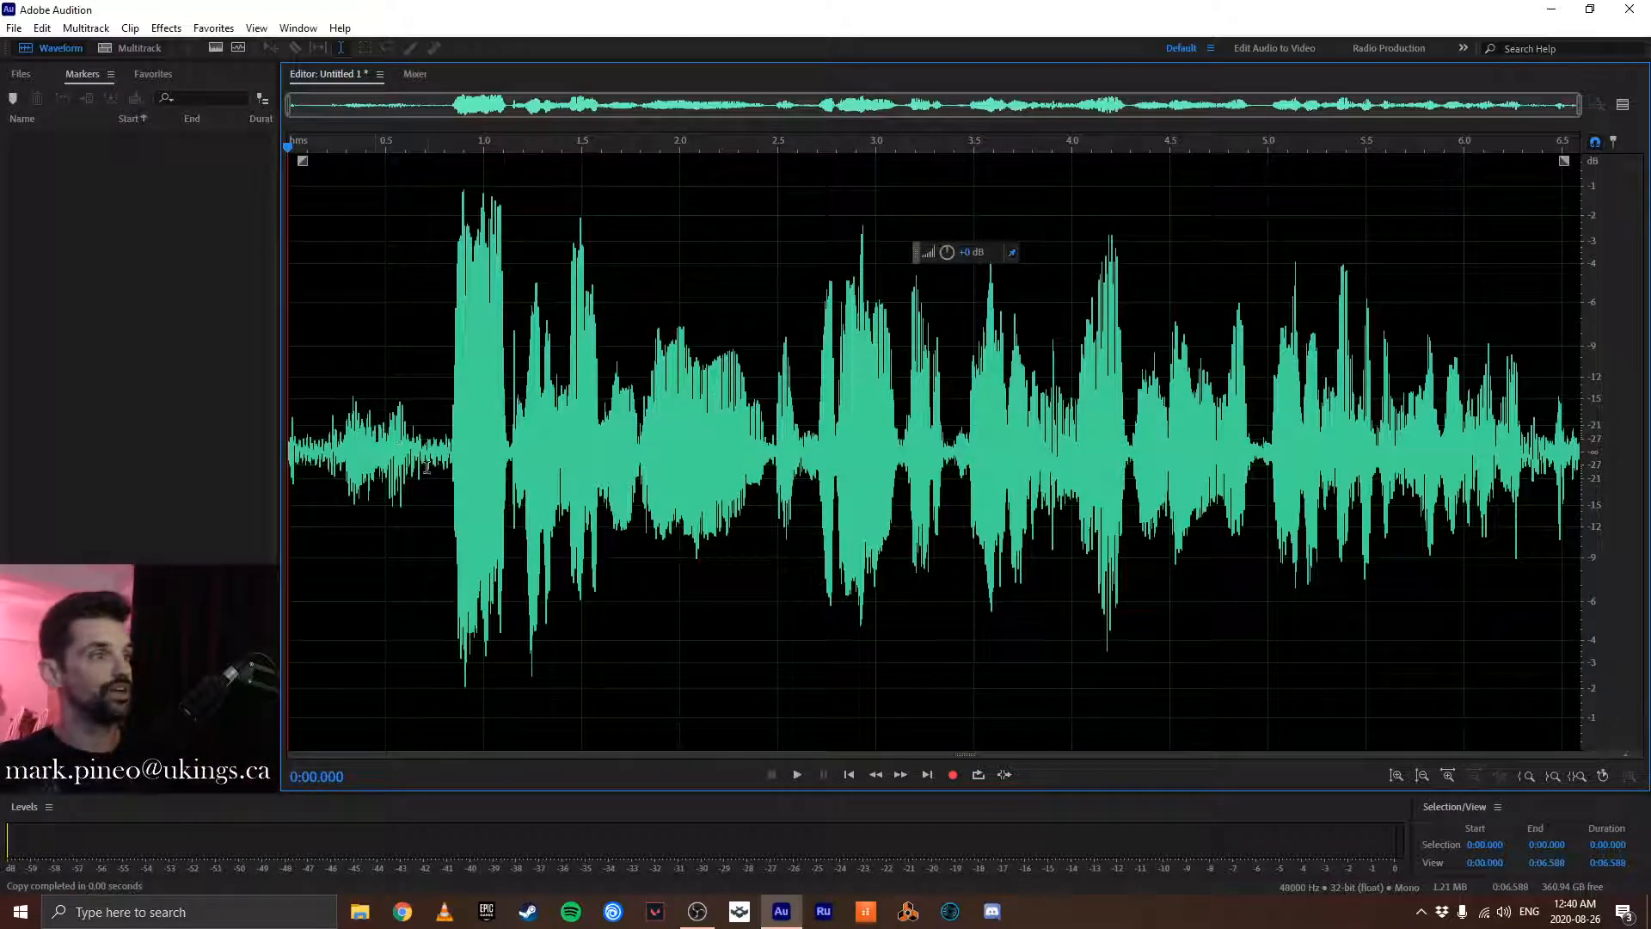
- Play the new file repeatedly from about 0:00.773 to find where the clip should begin
scroll(444, 424, up, 6)
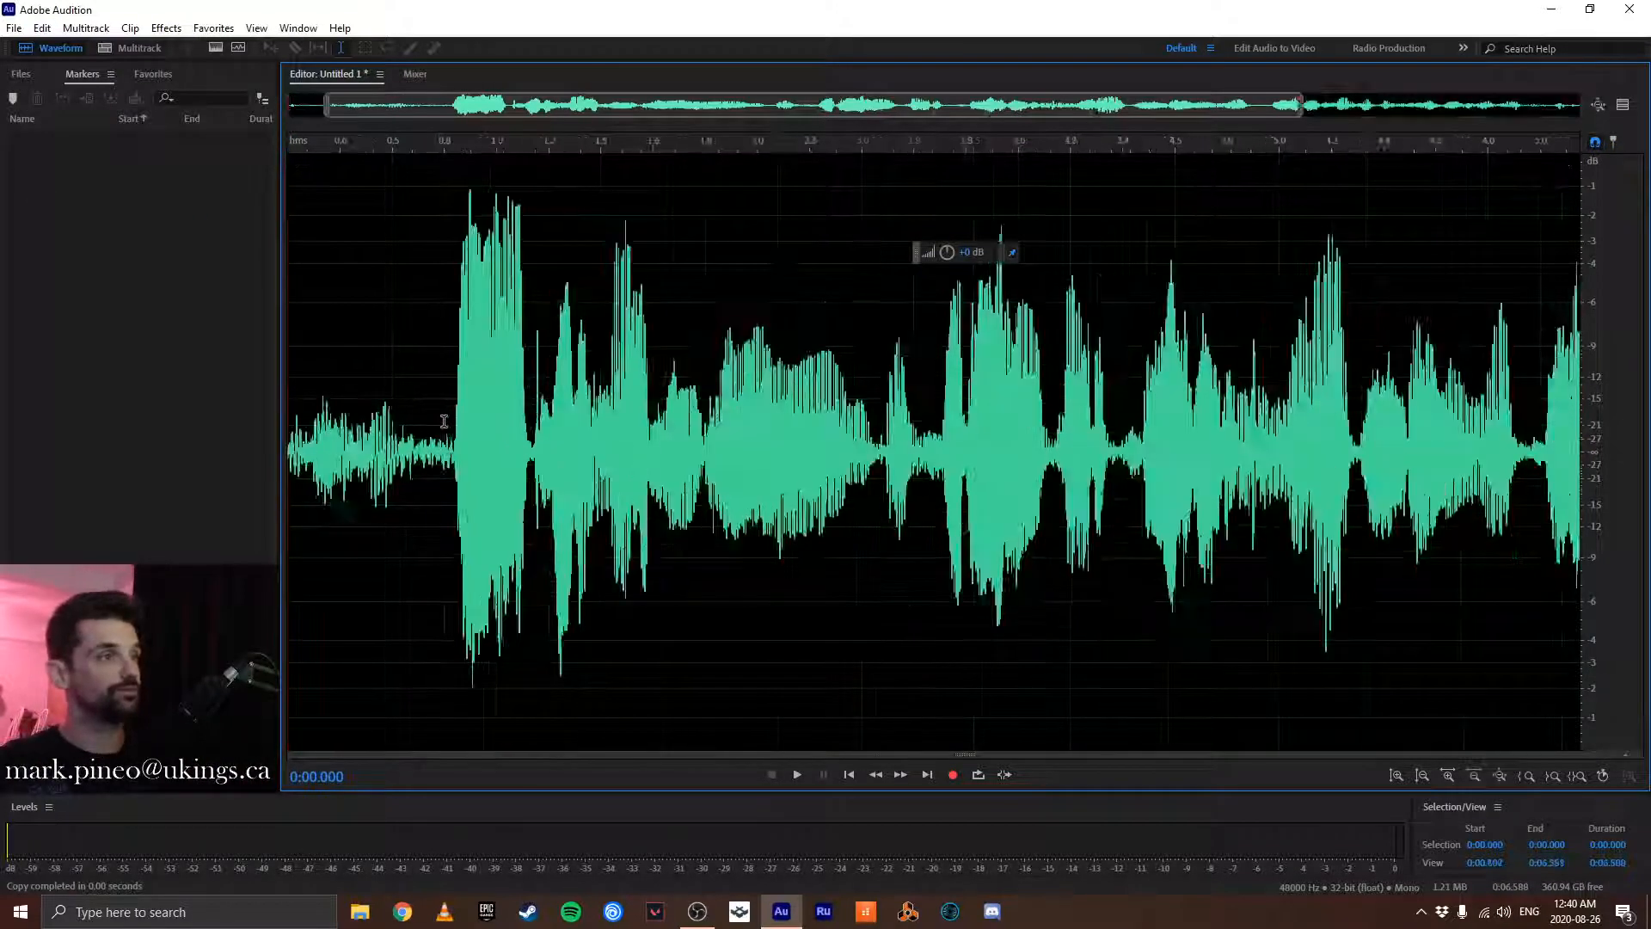
click(394, 410)
key(space)
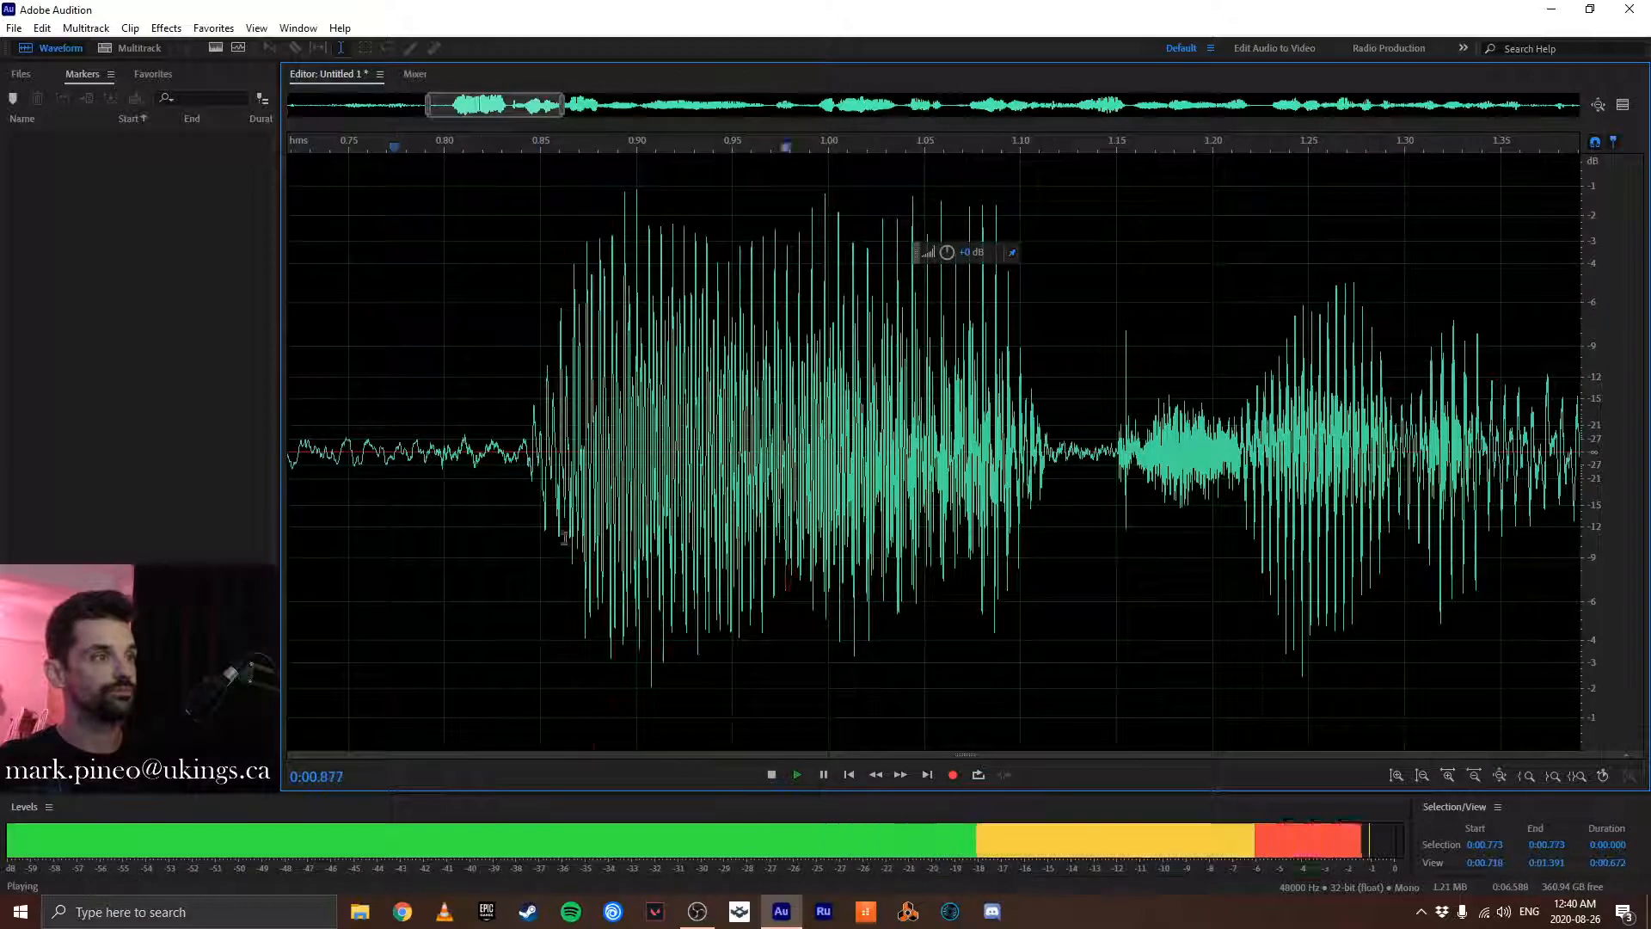
key(space)
key(space)
key(space)
scroll(584, 537, down, 3)
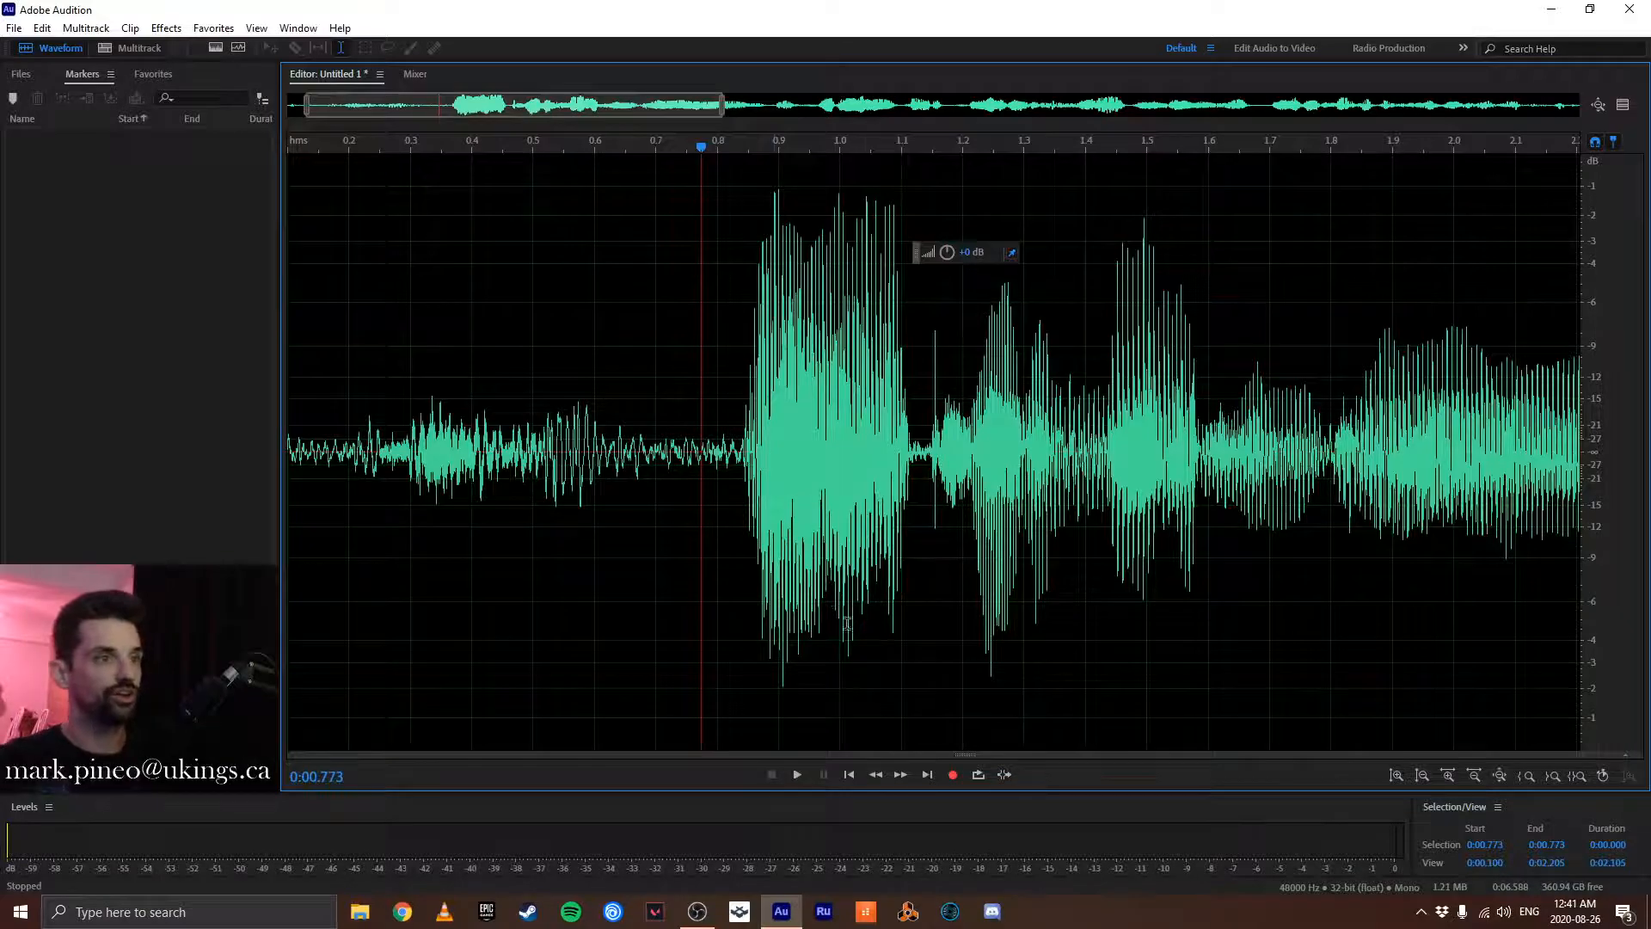
scroll(828, 593, up, 5)
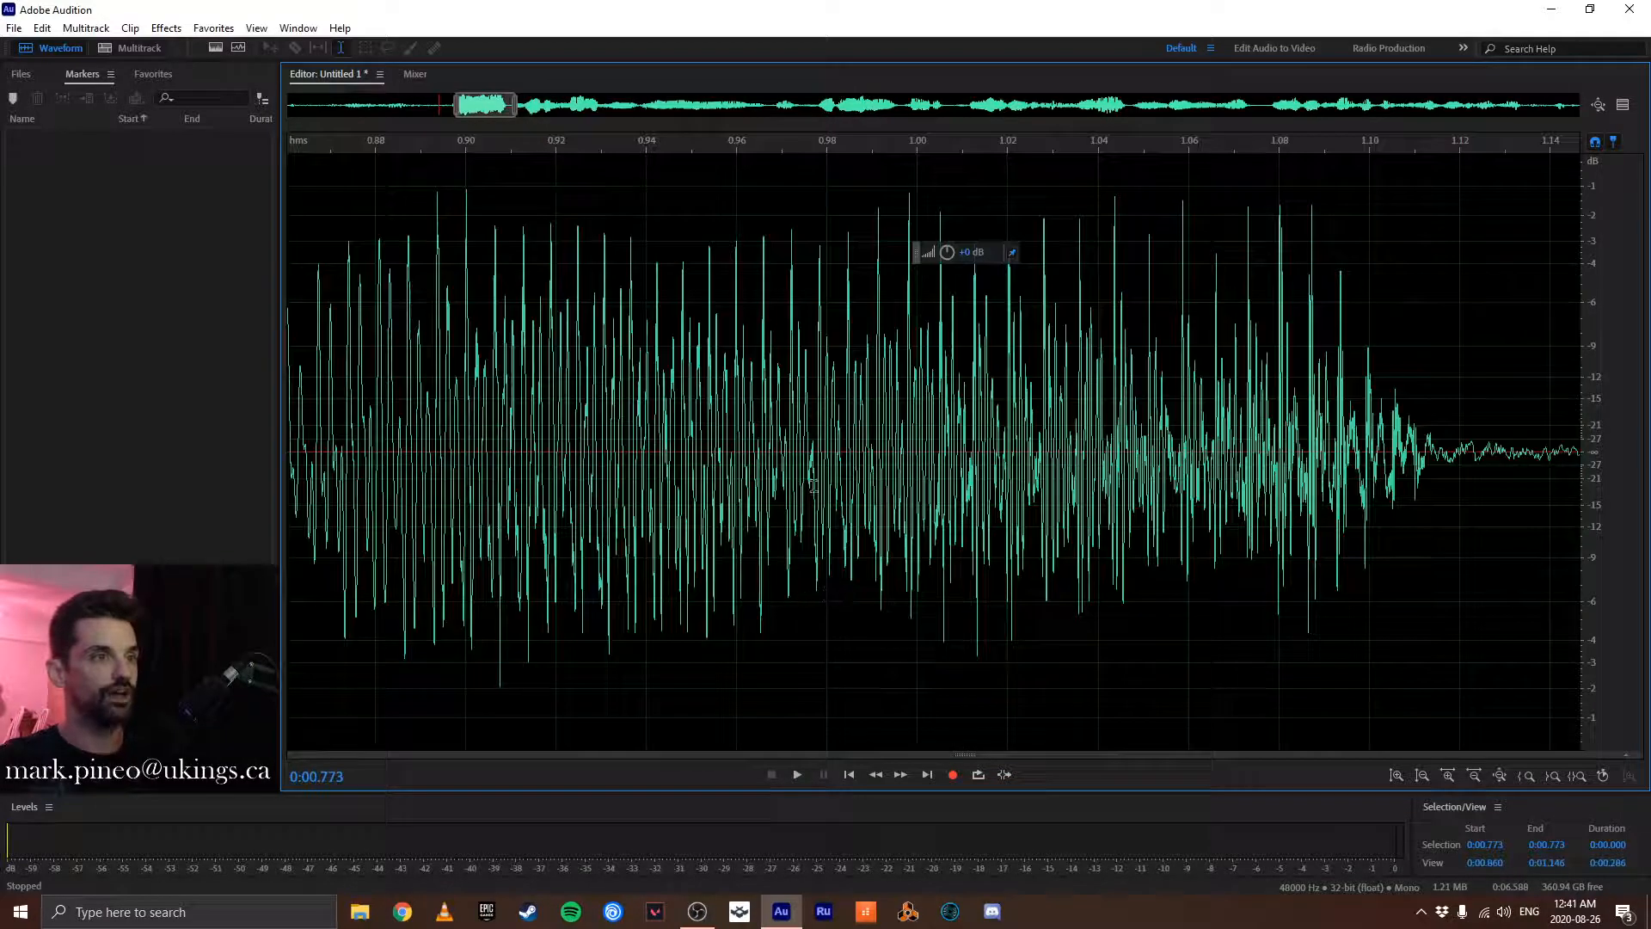
- Play from about 0:00.977 to check the starting point and delete all audio before it
click(816, 439)
key(space)
key(space)
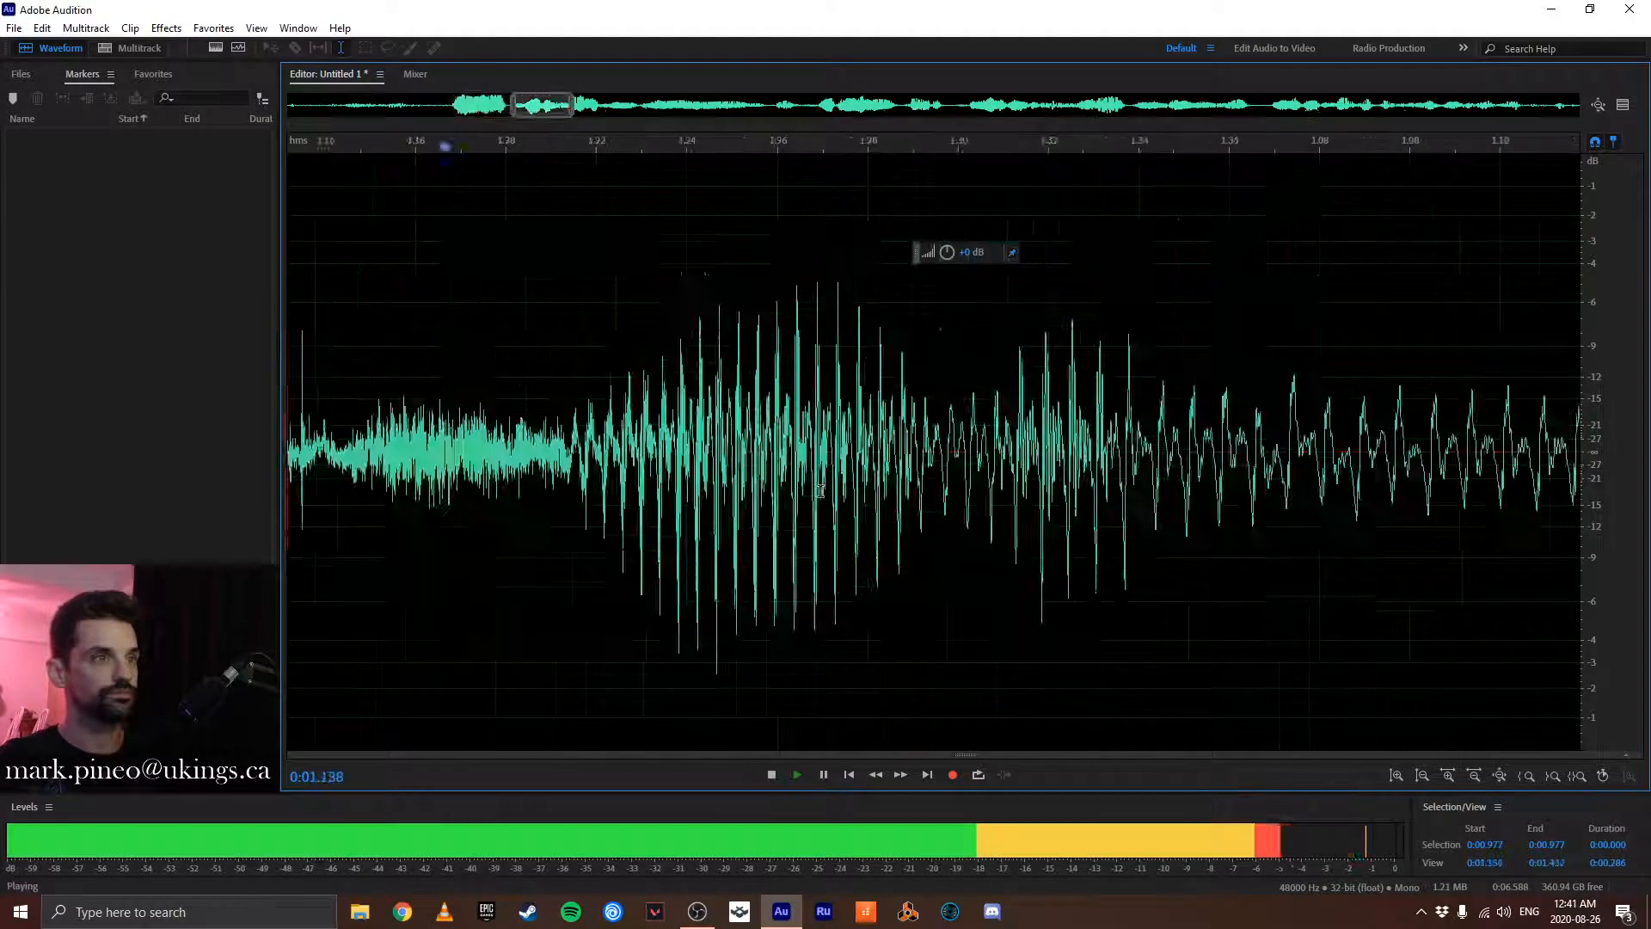
scroll(835, 438, down, 5)
drag(835, 432, 279, 446)
key(Delete)
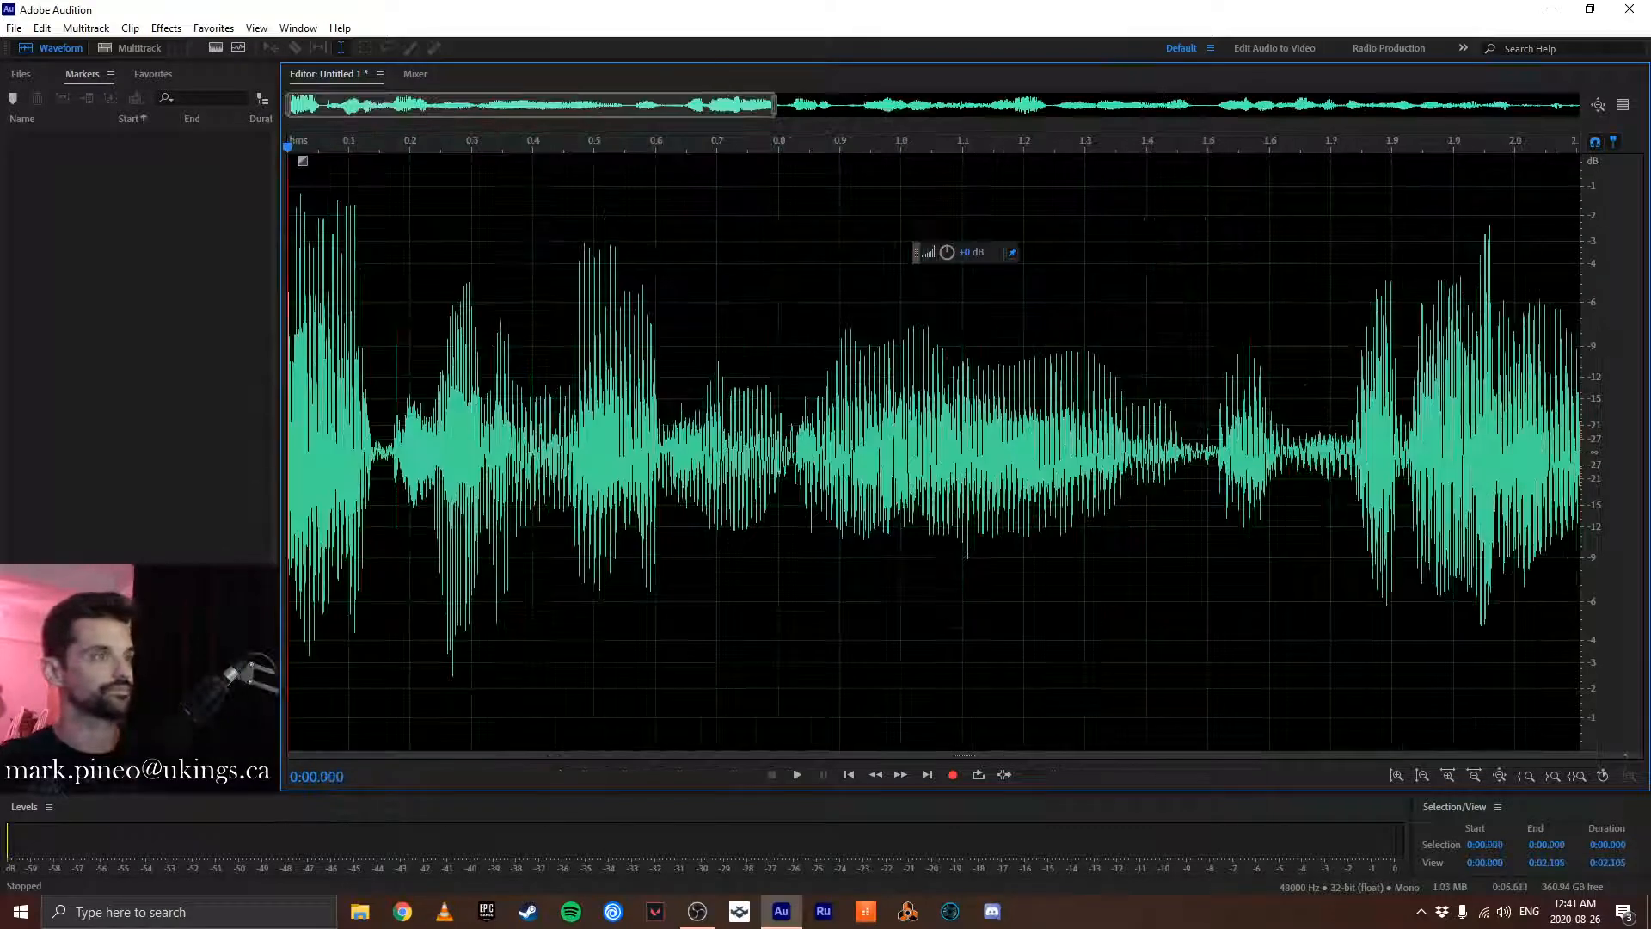
- Play the clip's ending from about 0:04.965 and 0:05.178 to find where the last word stops
scroll(525, 436, down, 3)
click(1431, 448)
key(space)
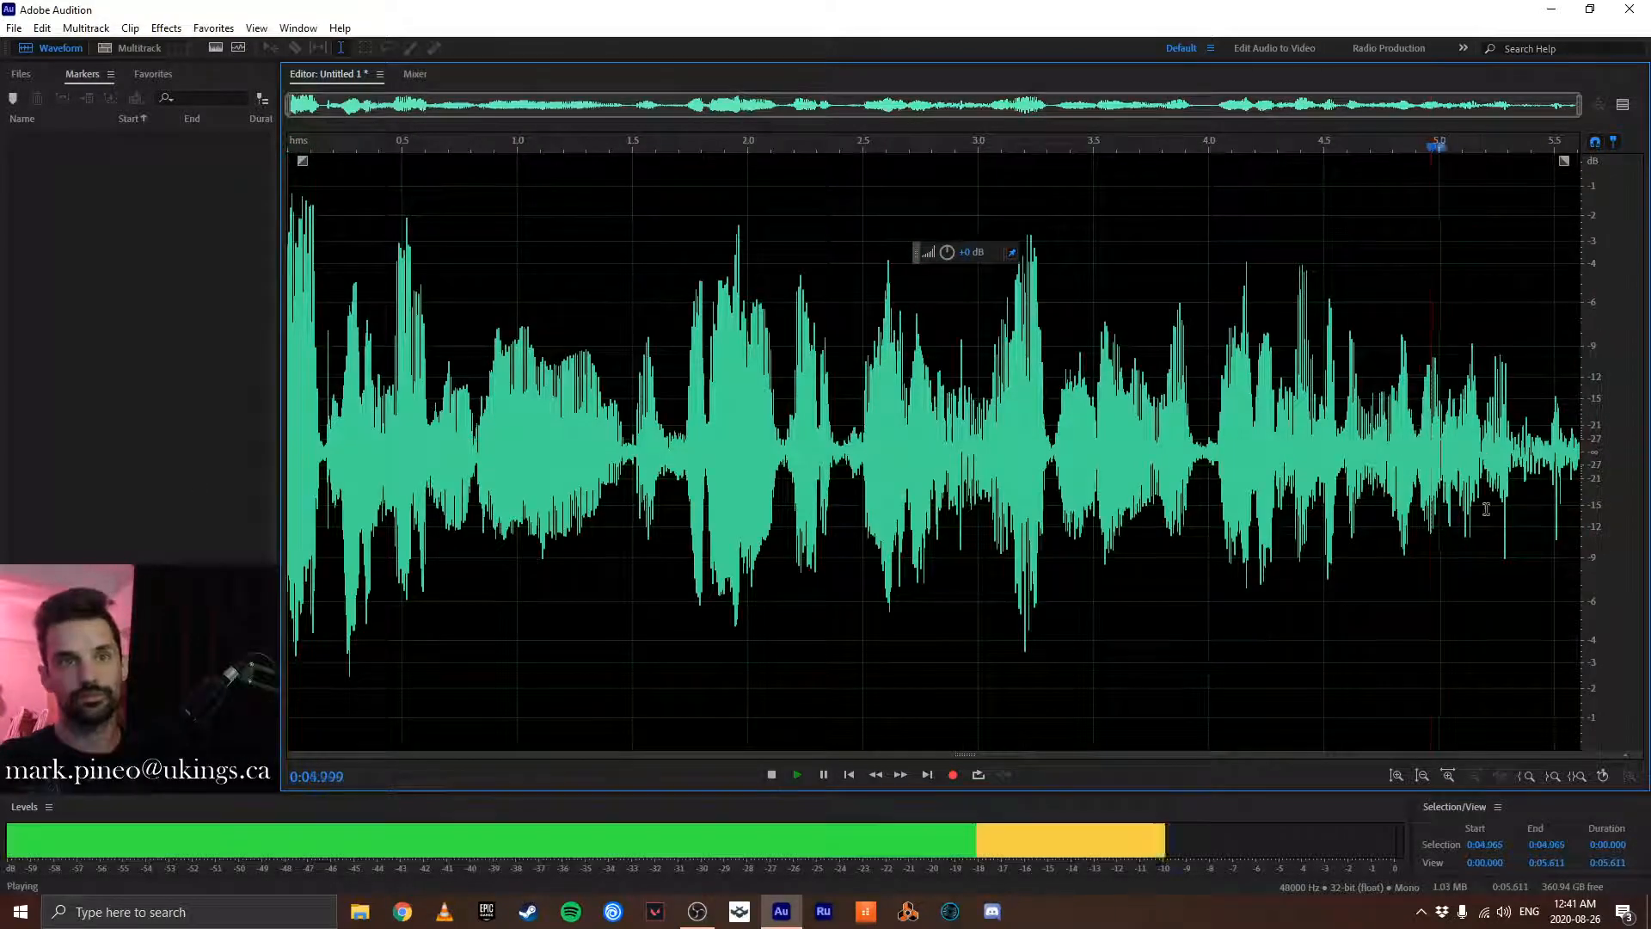
key(space)
scroll(1531, 441, up, 4)
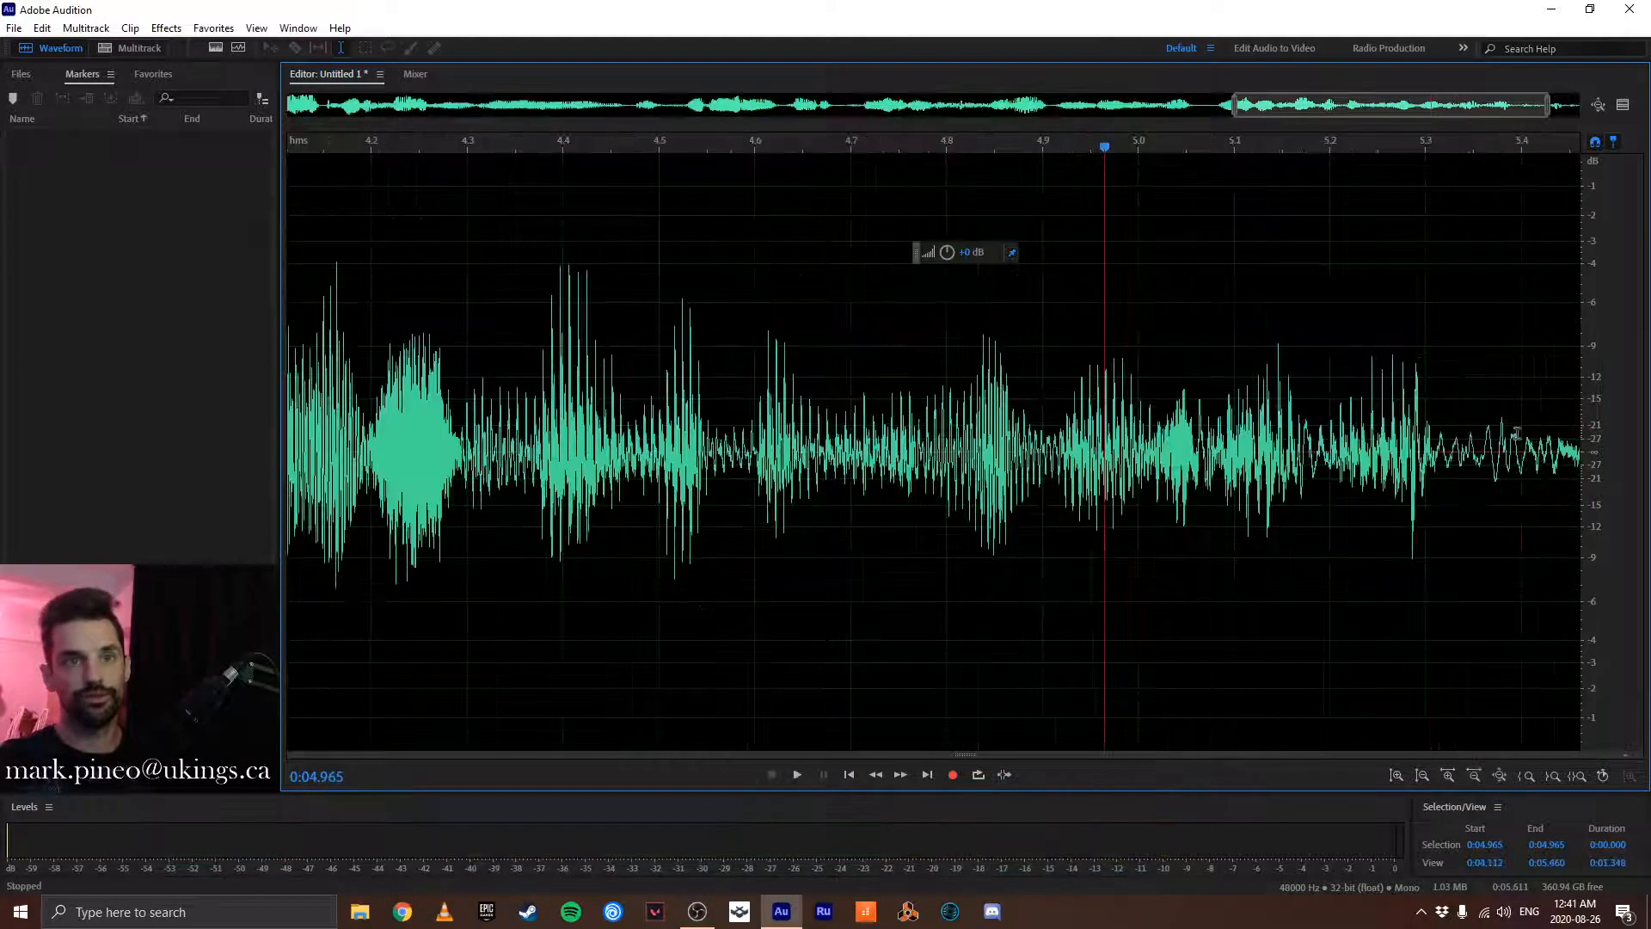
click(1309, 449)
key(space)
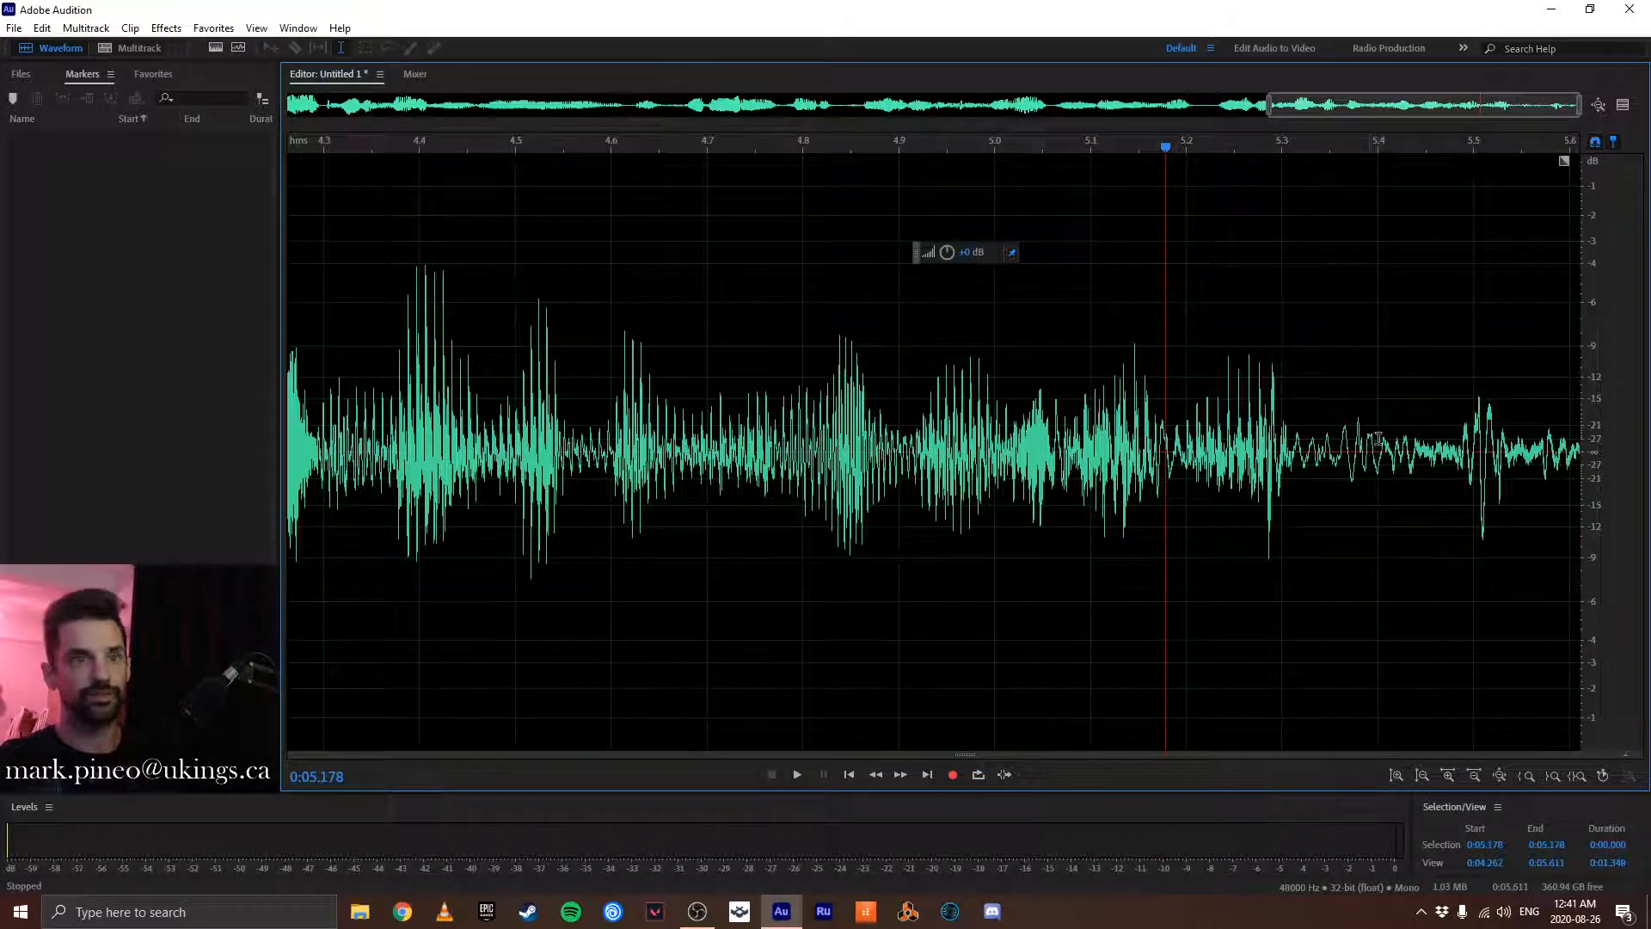
- Delete the audio after about 0:05.400 and play the new ending from about 0:04.747
drag(1379, 444, 1584, 452)
key(Delete)
scroll(1462, 449, down, 3)
click(1361, 449)
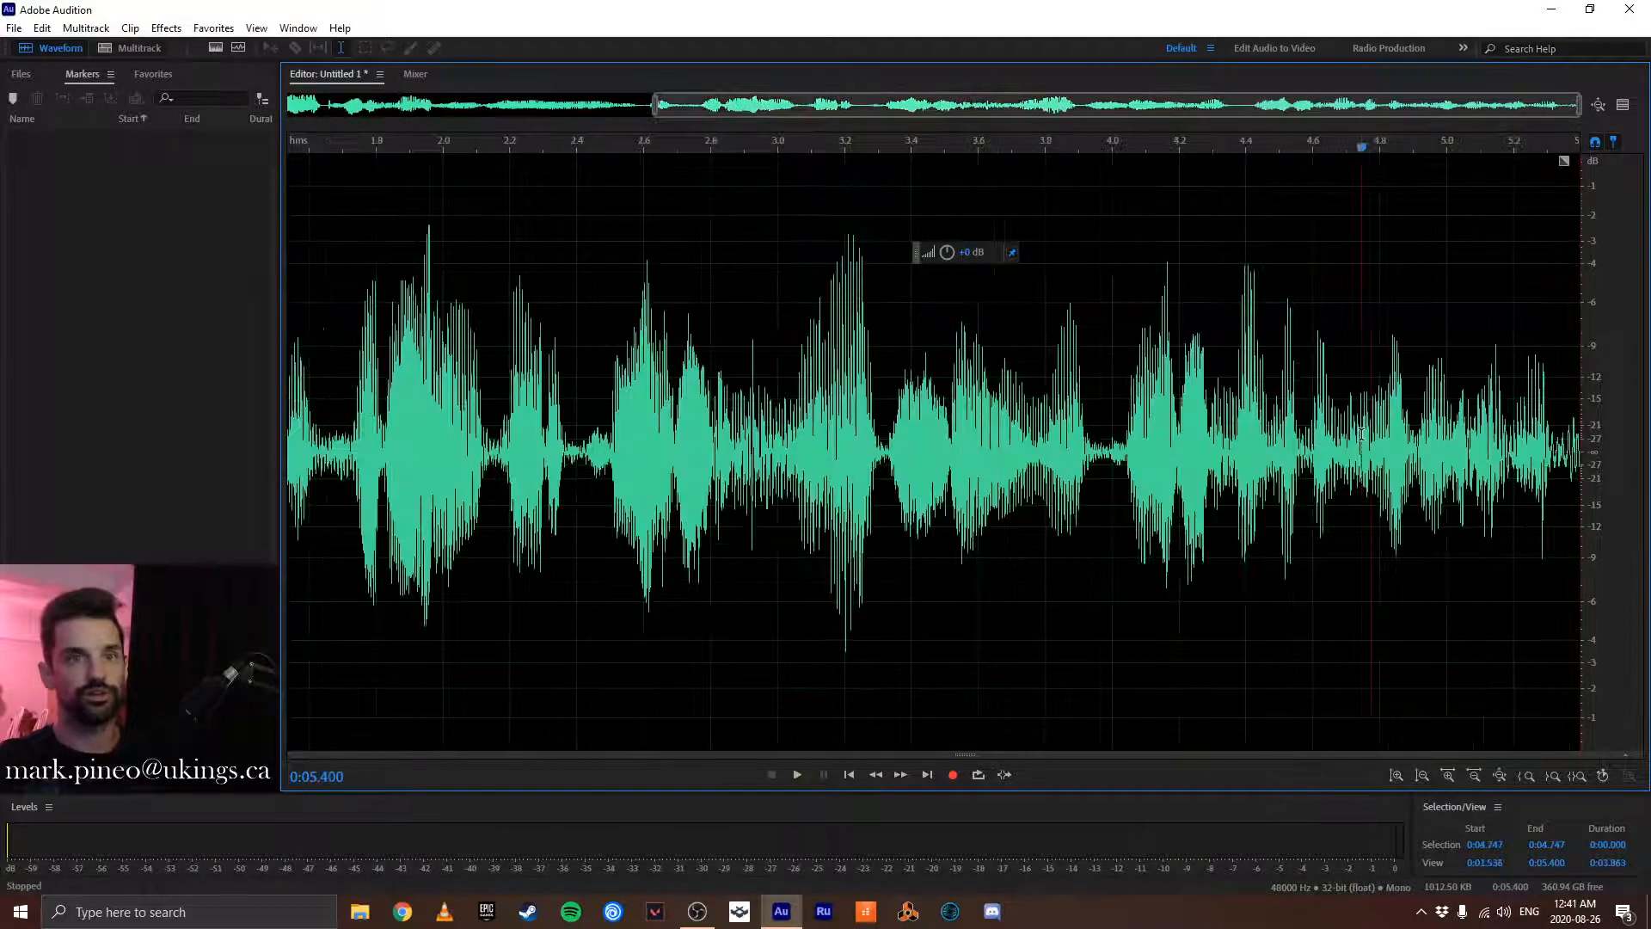
key(space)
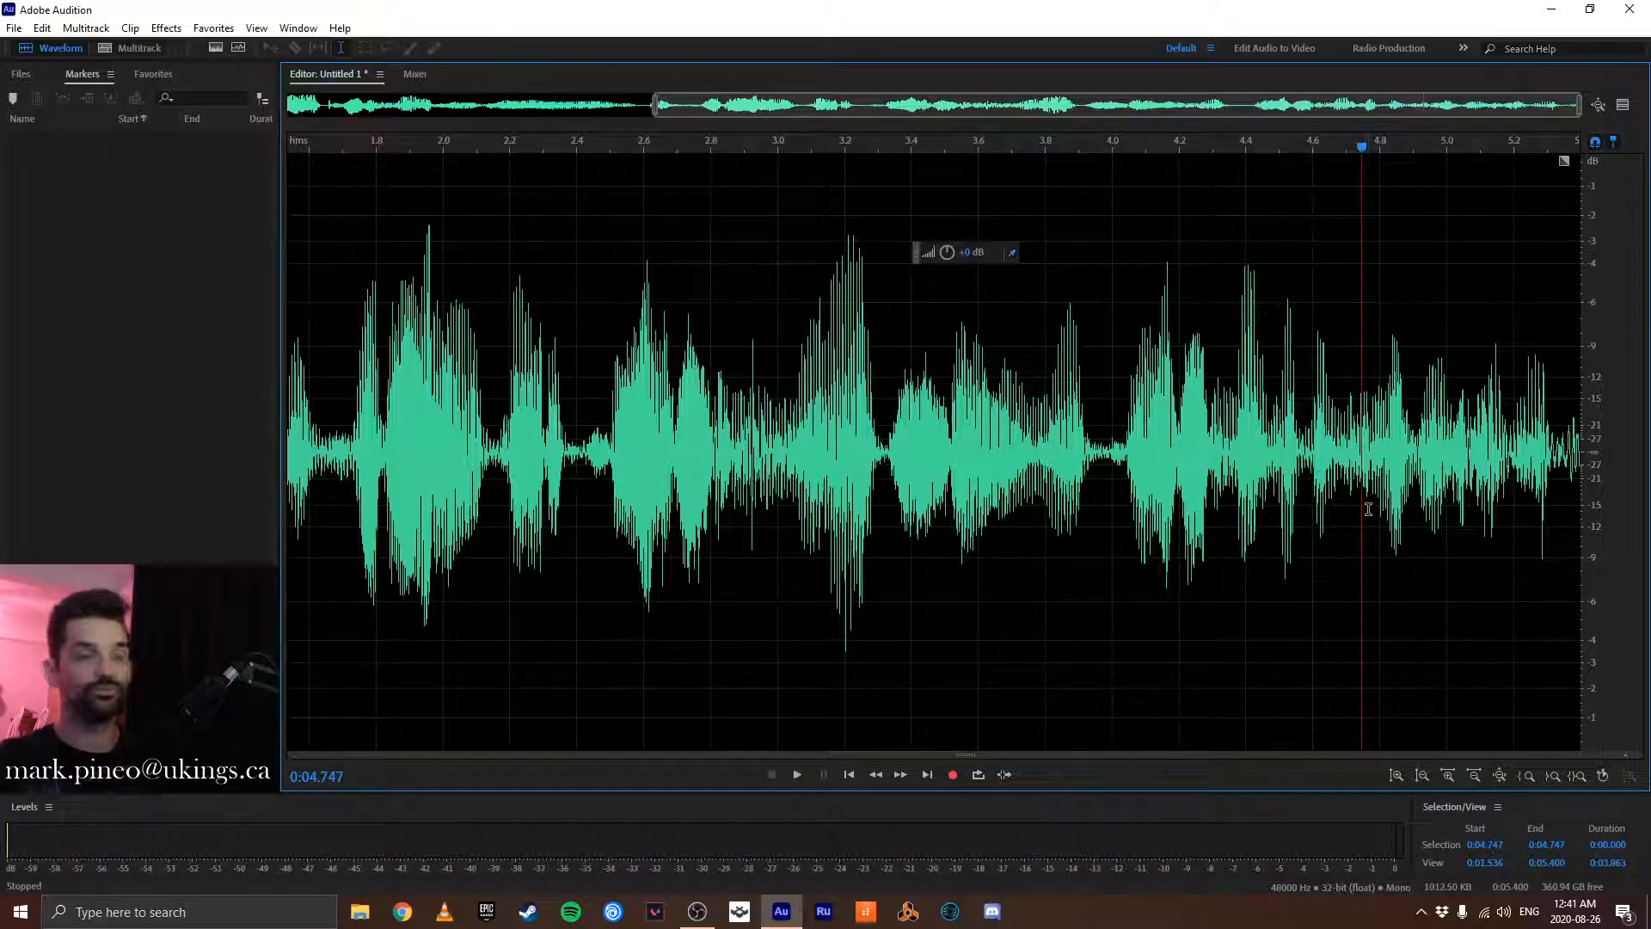
- Start saving the trimmed clip and choose the Audio Lessons for the Kiddos folder on the Desktop as its location
scroll(1327, 522, down, 2)
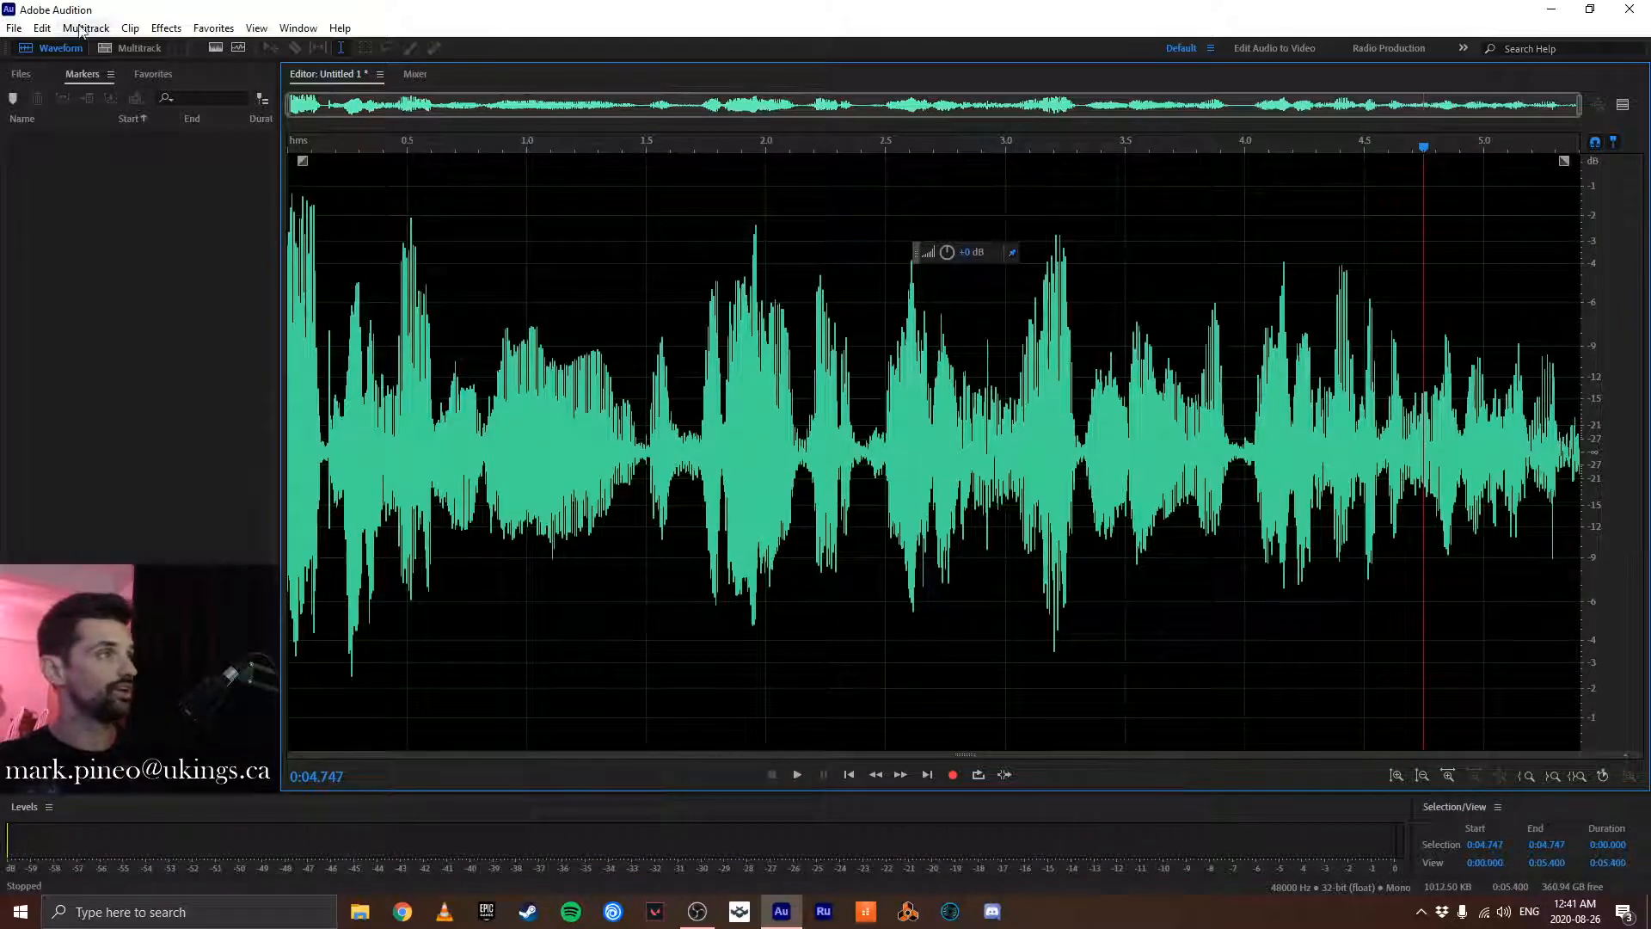
click(14, 27)
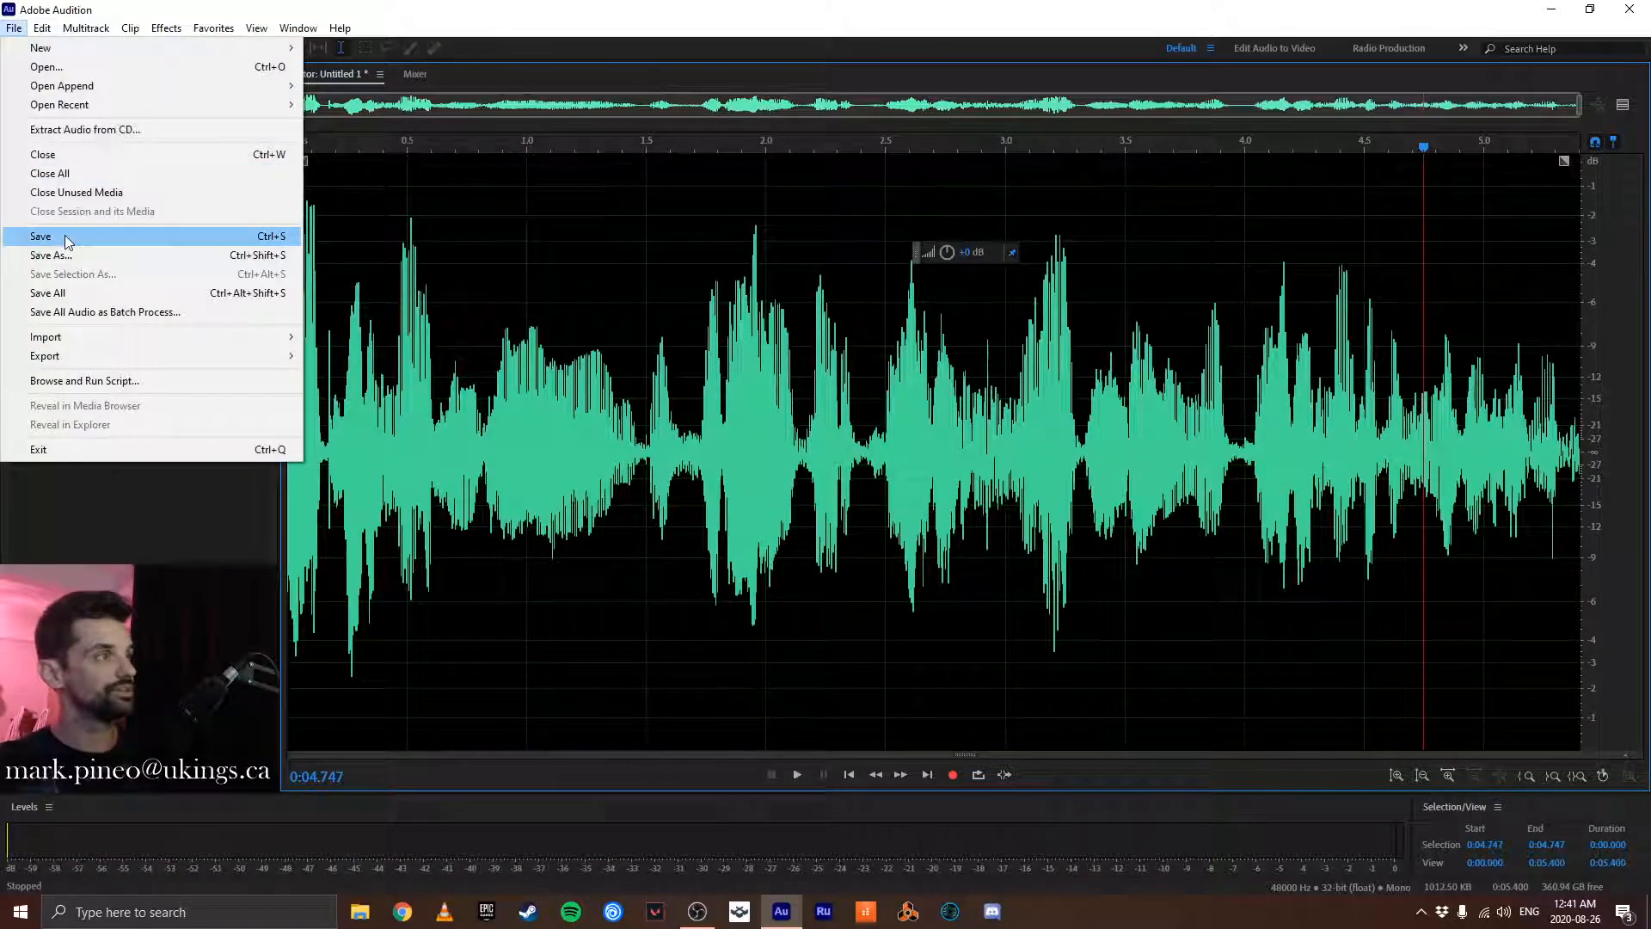
click(66, 239)
click(980, 377)
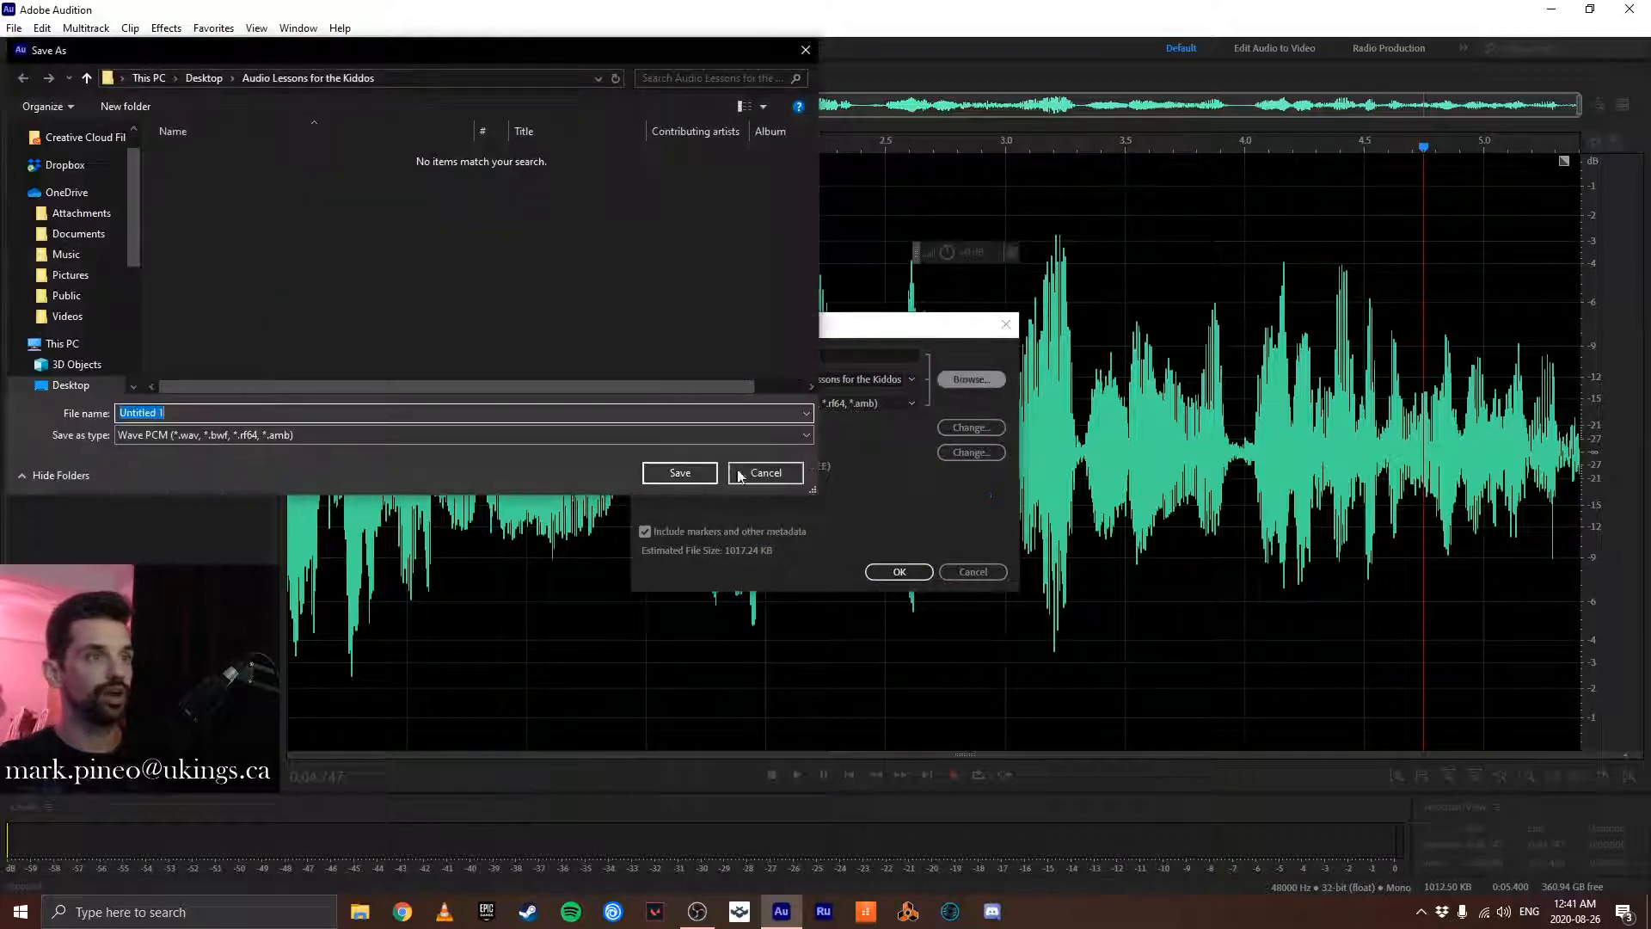
click(70, 384)
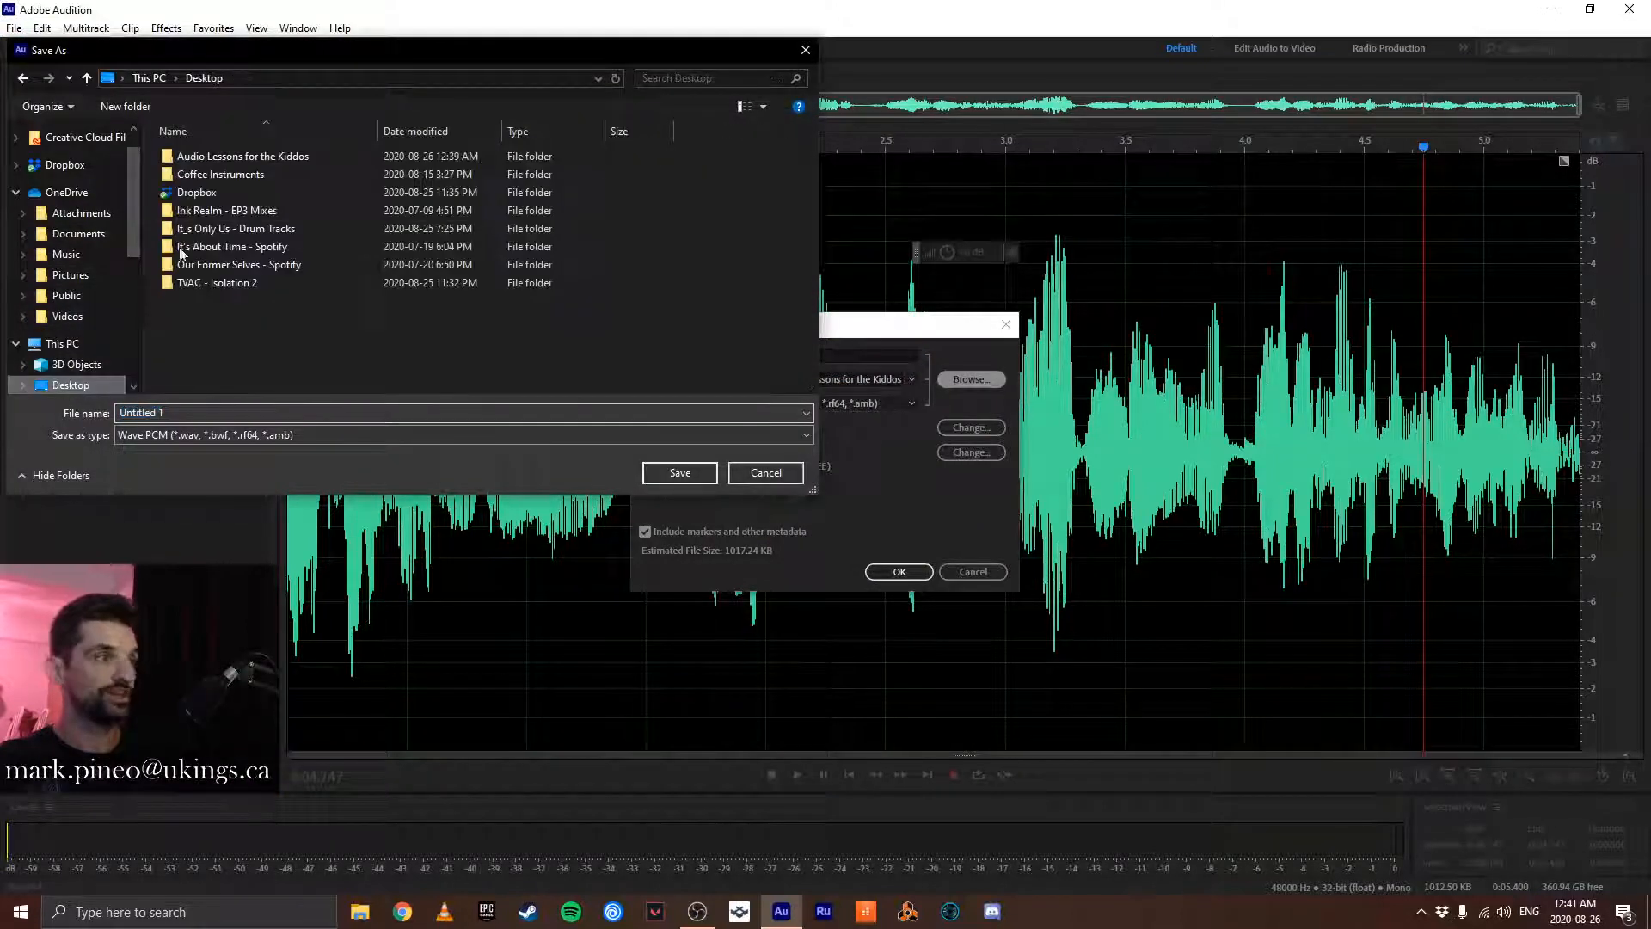
double_click(220, 156)
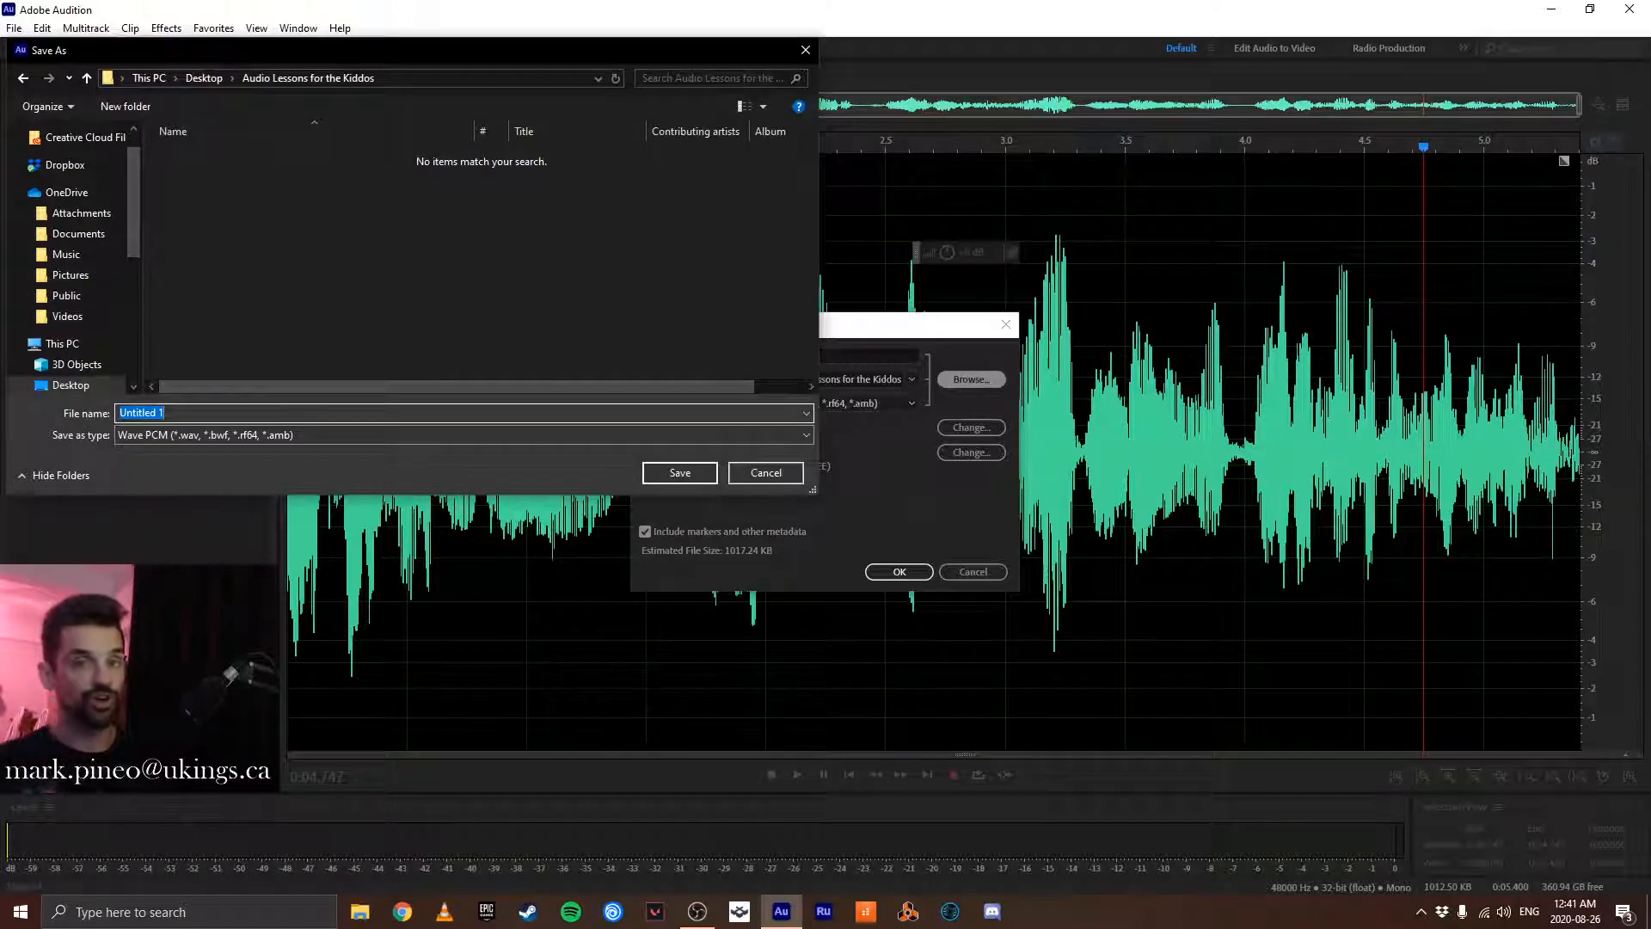
- Name the clip file with "CLIP - ", the speaker's first name and "on Scenes 2", adapting the earlier clip's name
text(CL)
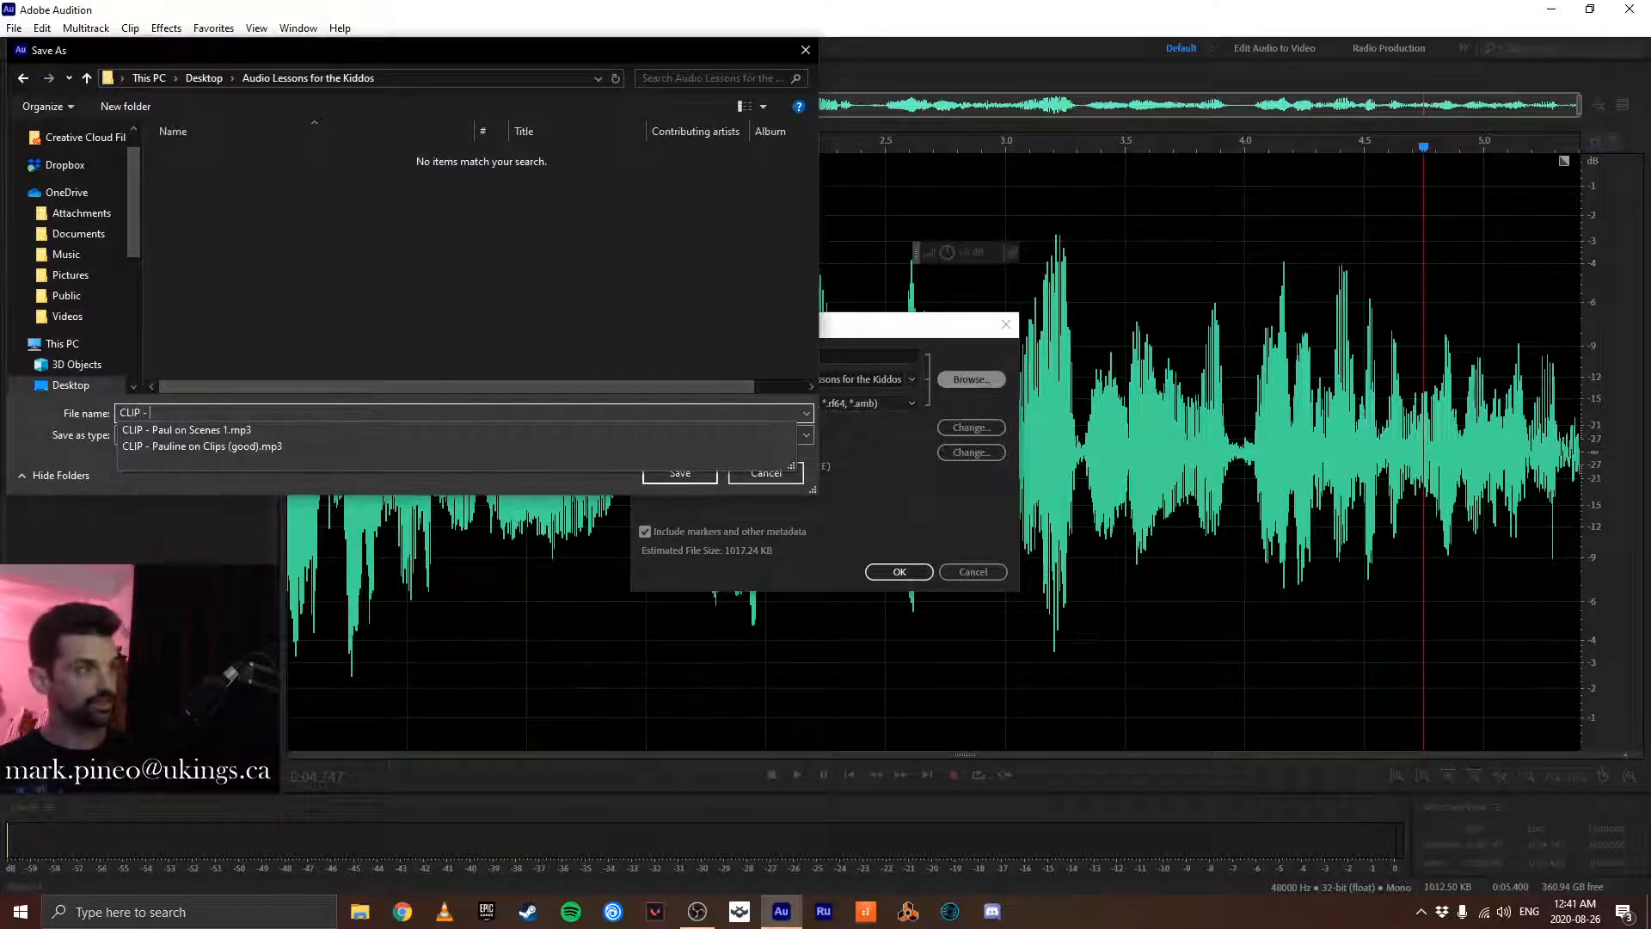
text(IP -)
key(Down)
key(BackSpace)
key(BackSpace)
key(BackSpace)
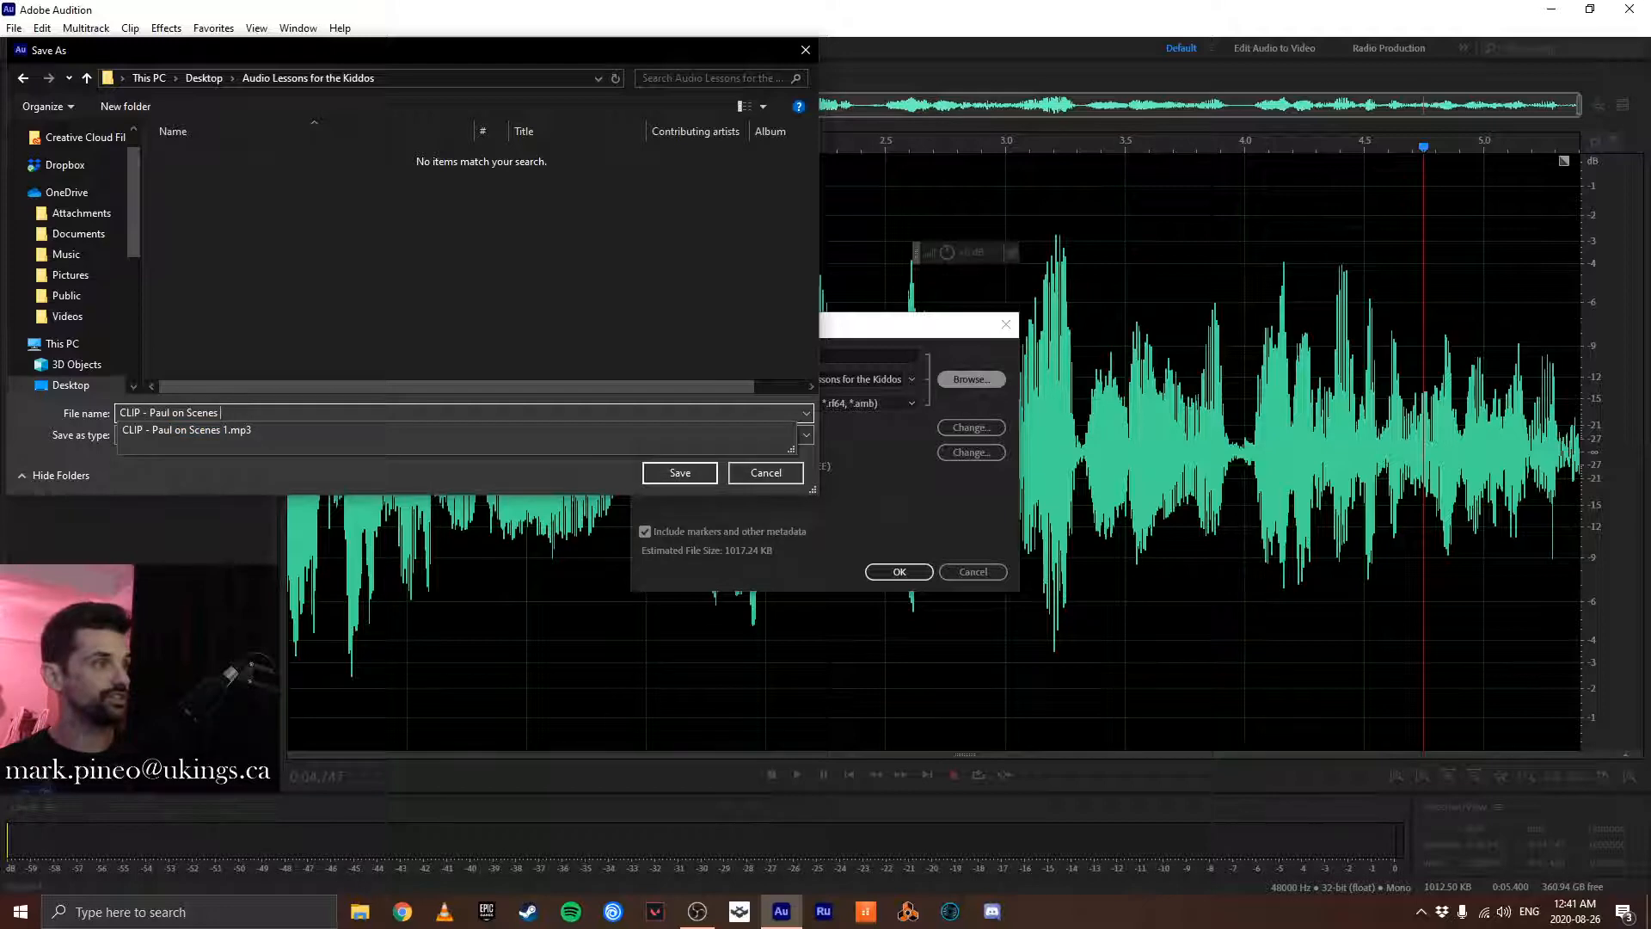
text(2)
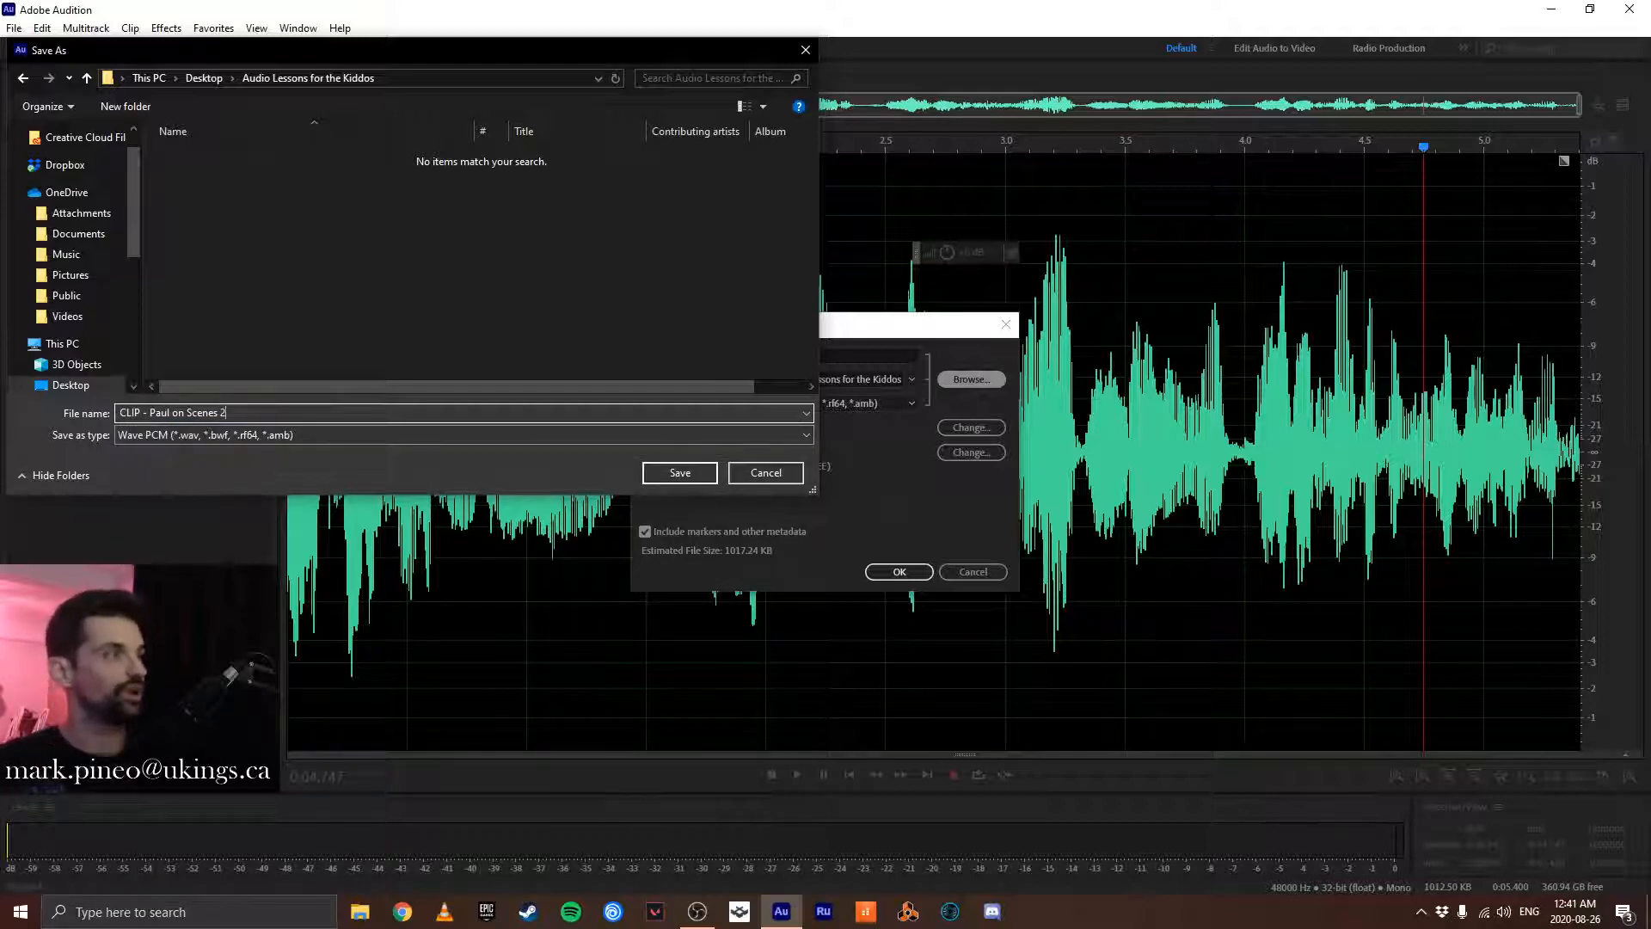
- Set the file type to MP3 Audio (*.mp3) and save the clip
click(183, 434)
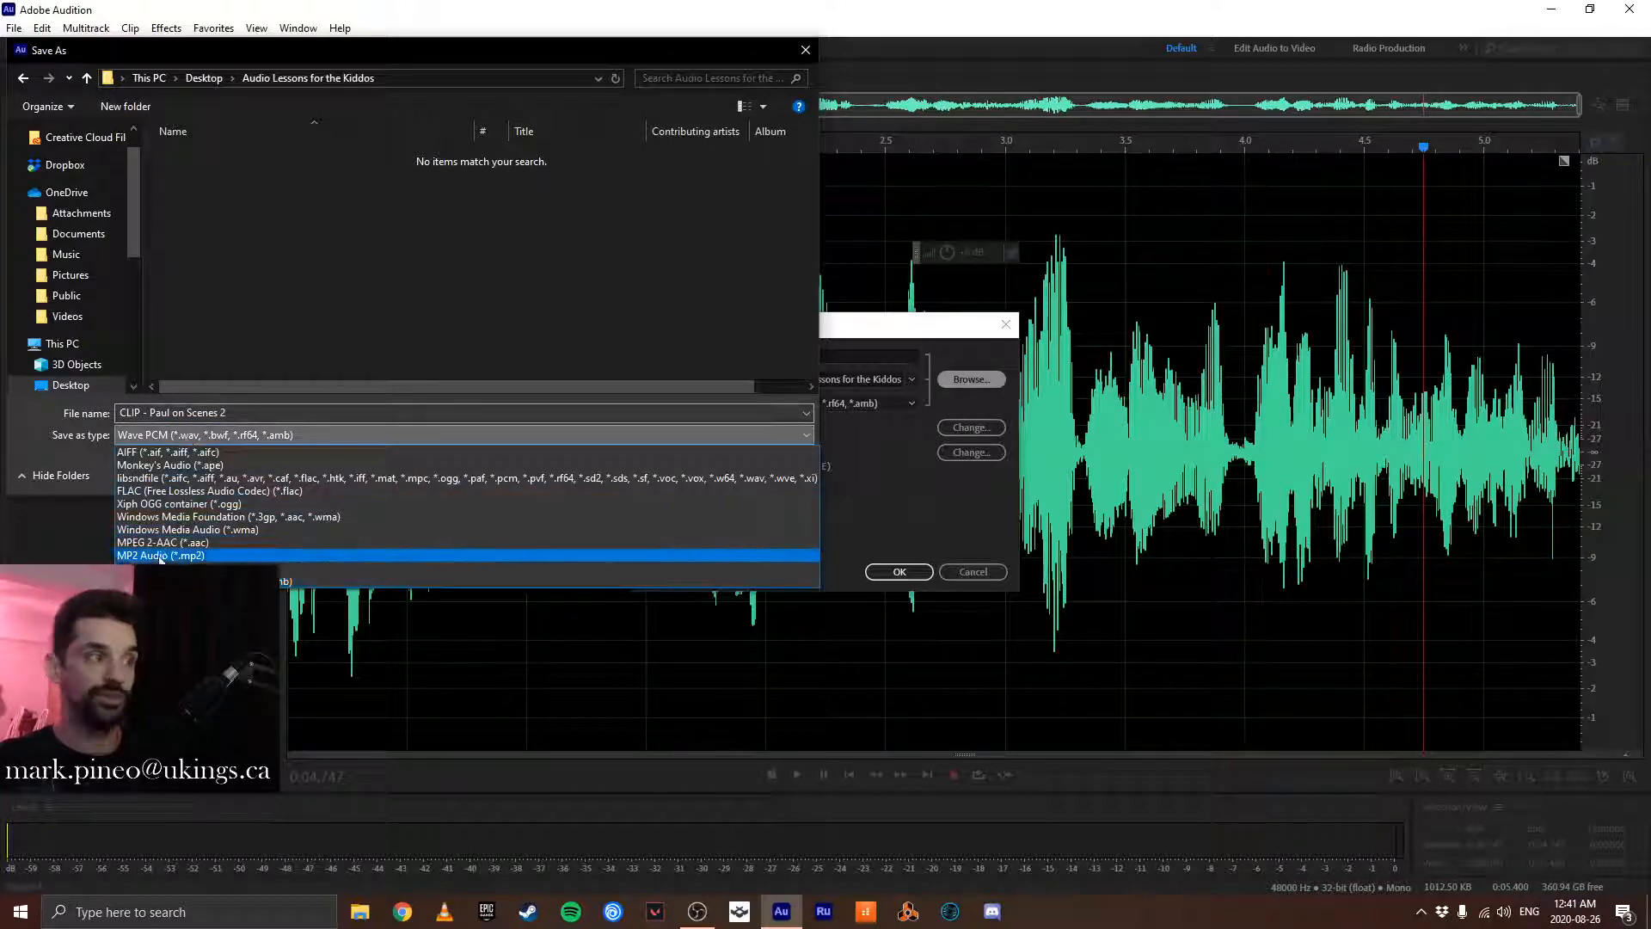
click(190, 563)
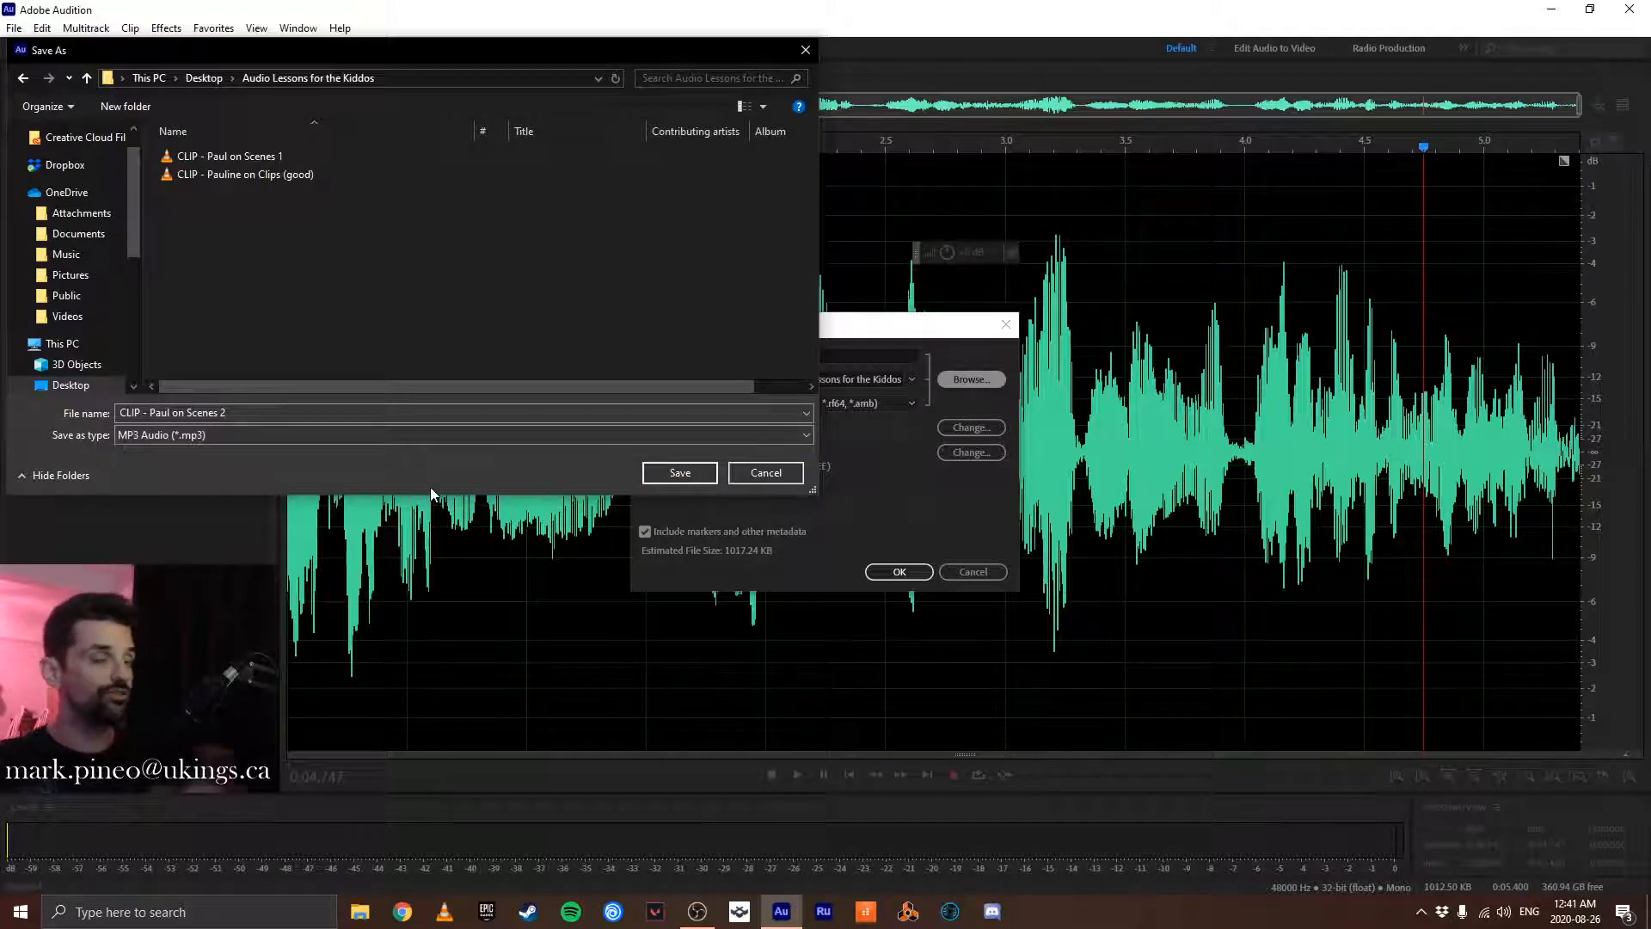
click(679, 473)
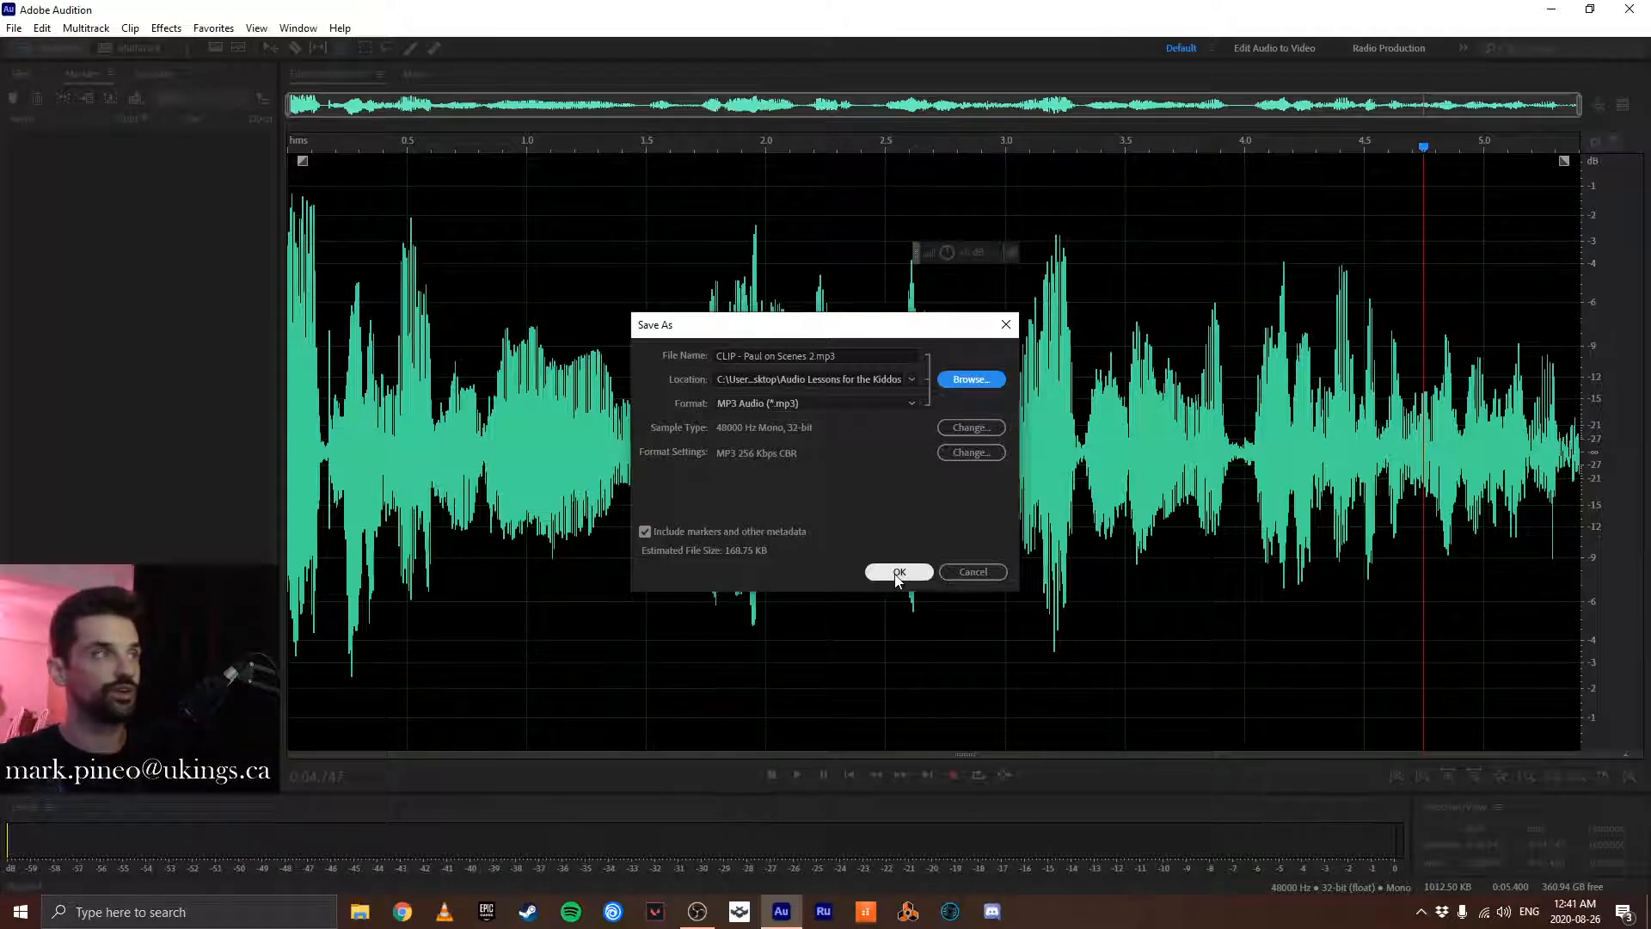
click(897, 574)
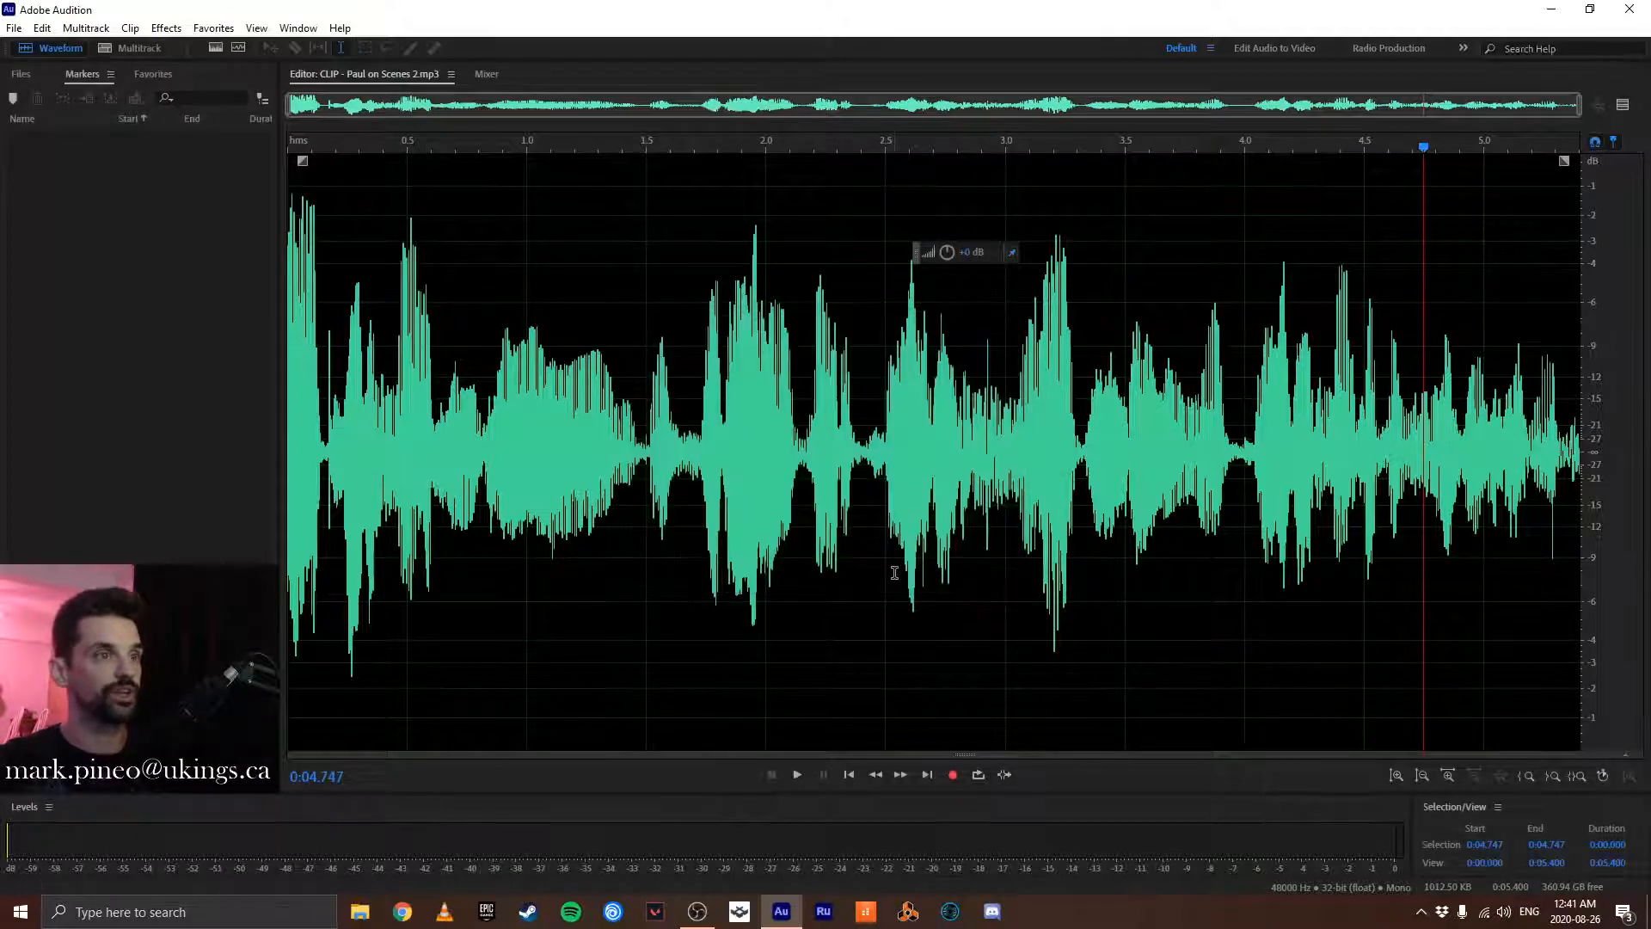
- View the two saved Scenes clips from the file list and reopen the original Voice 002_sd.m4a recording in the editor
click(21, 74)
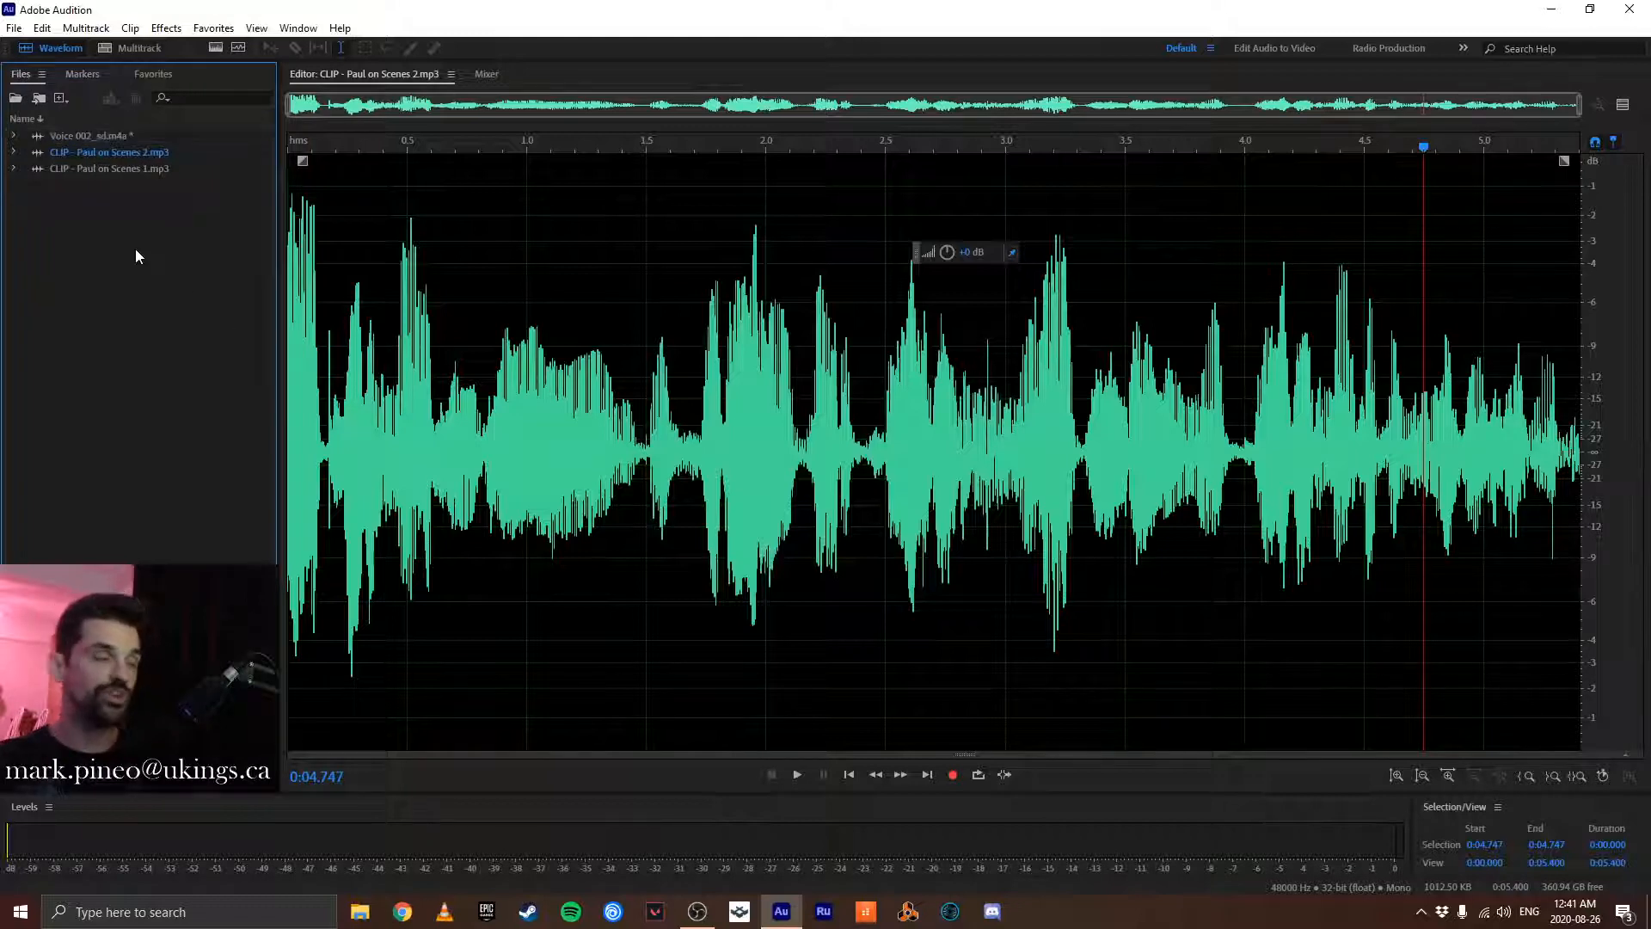
click(120, 152)
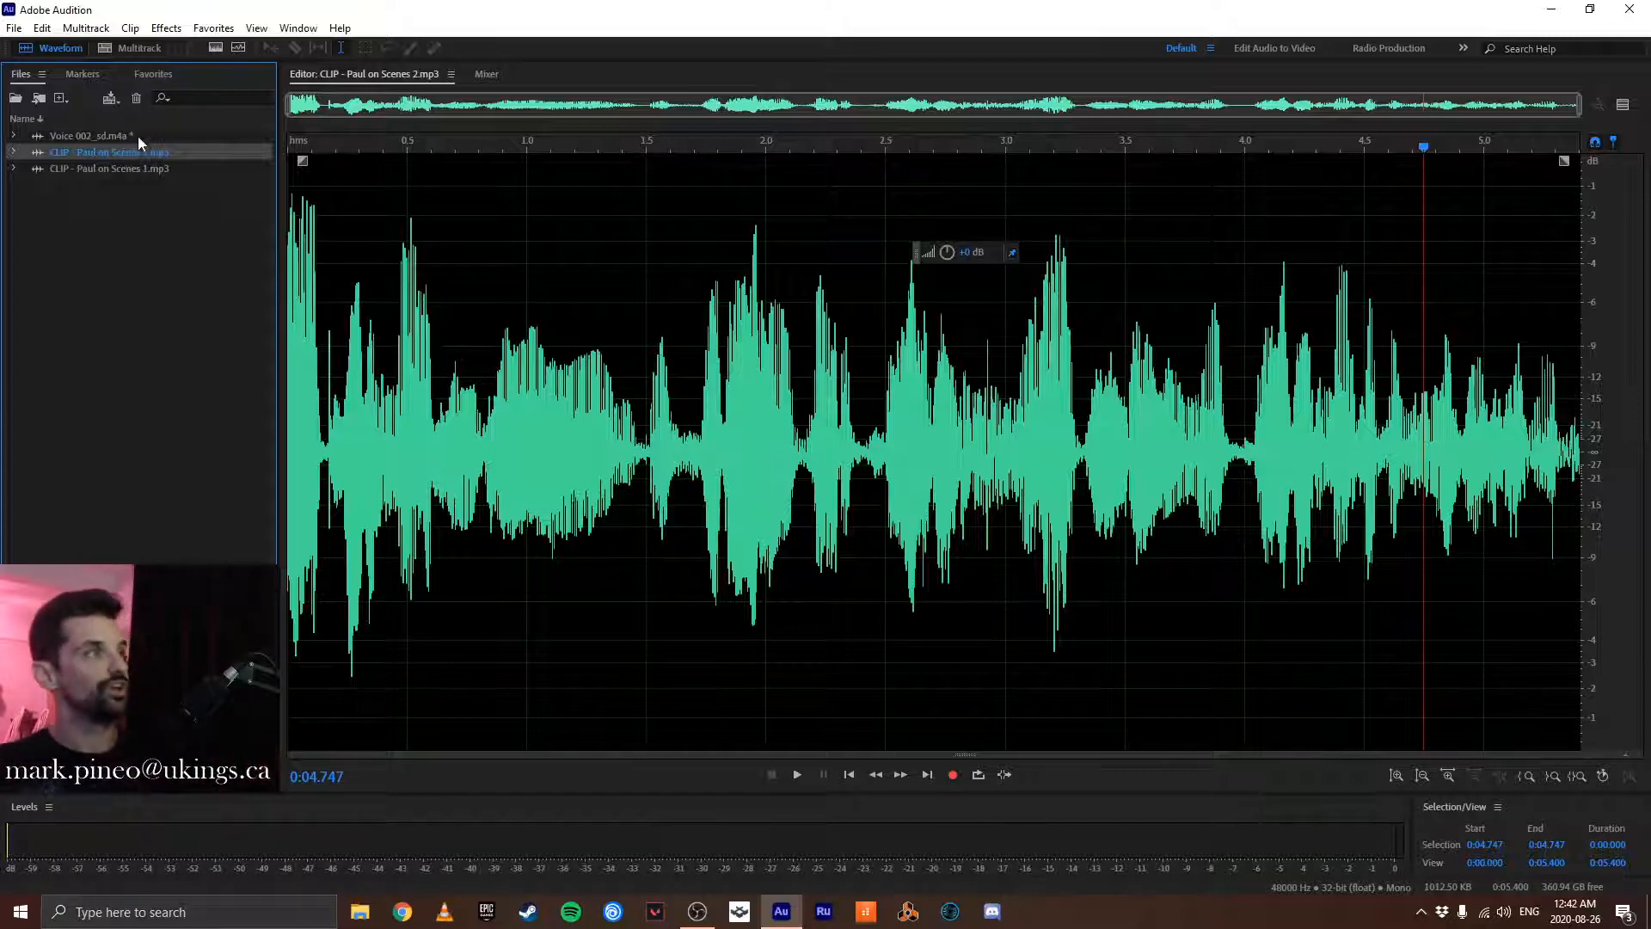
ctrl+click(116, 168)
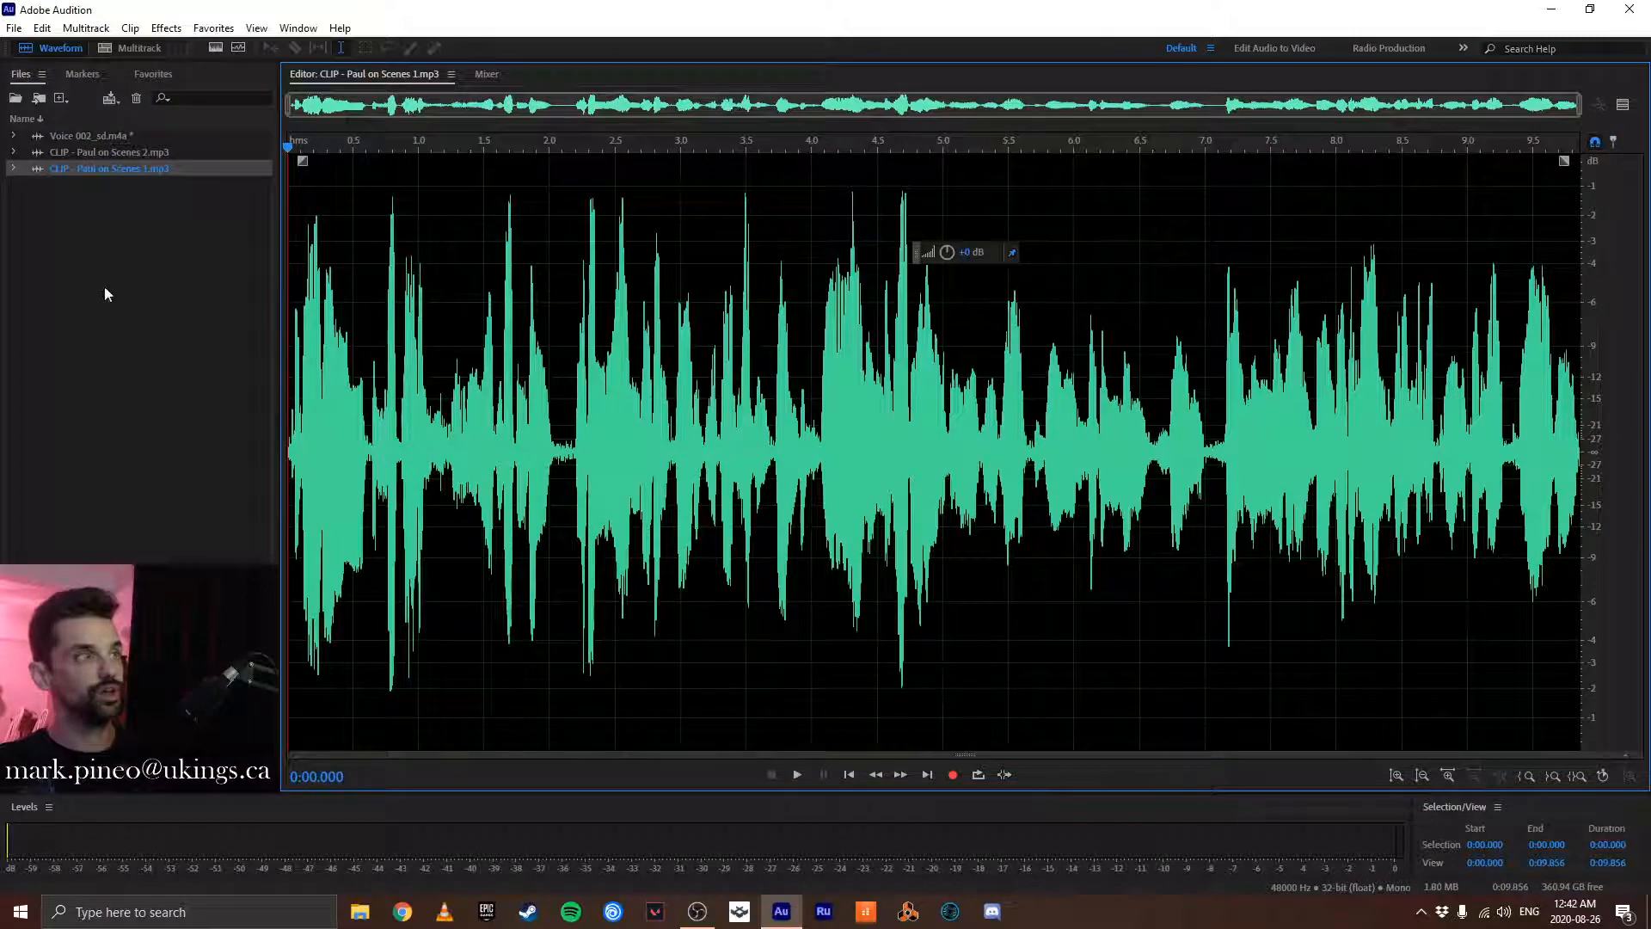
double_click(126, 152)
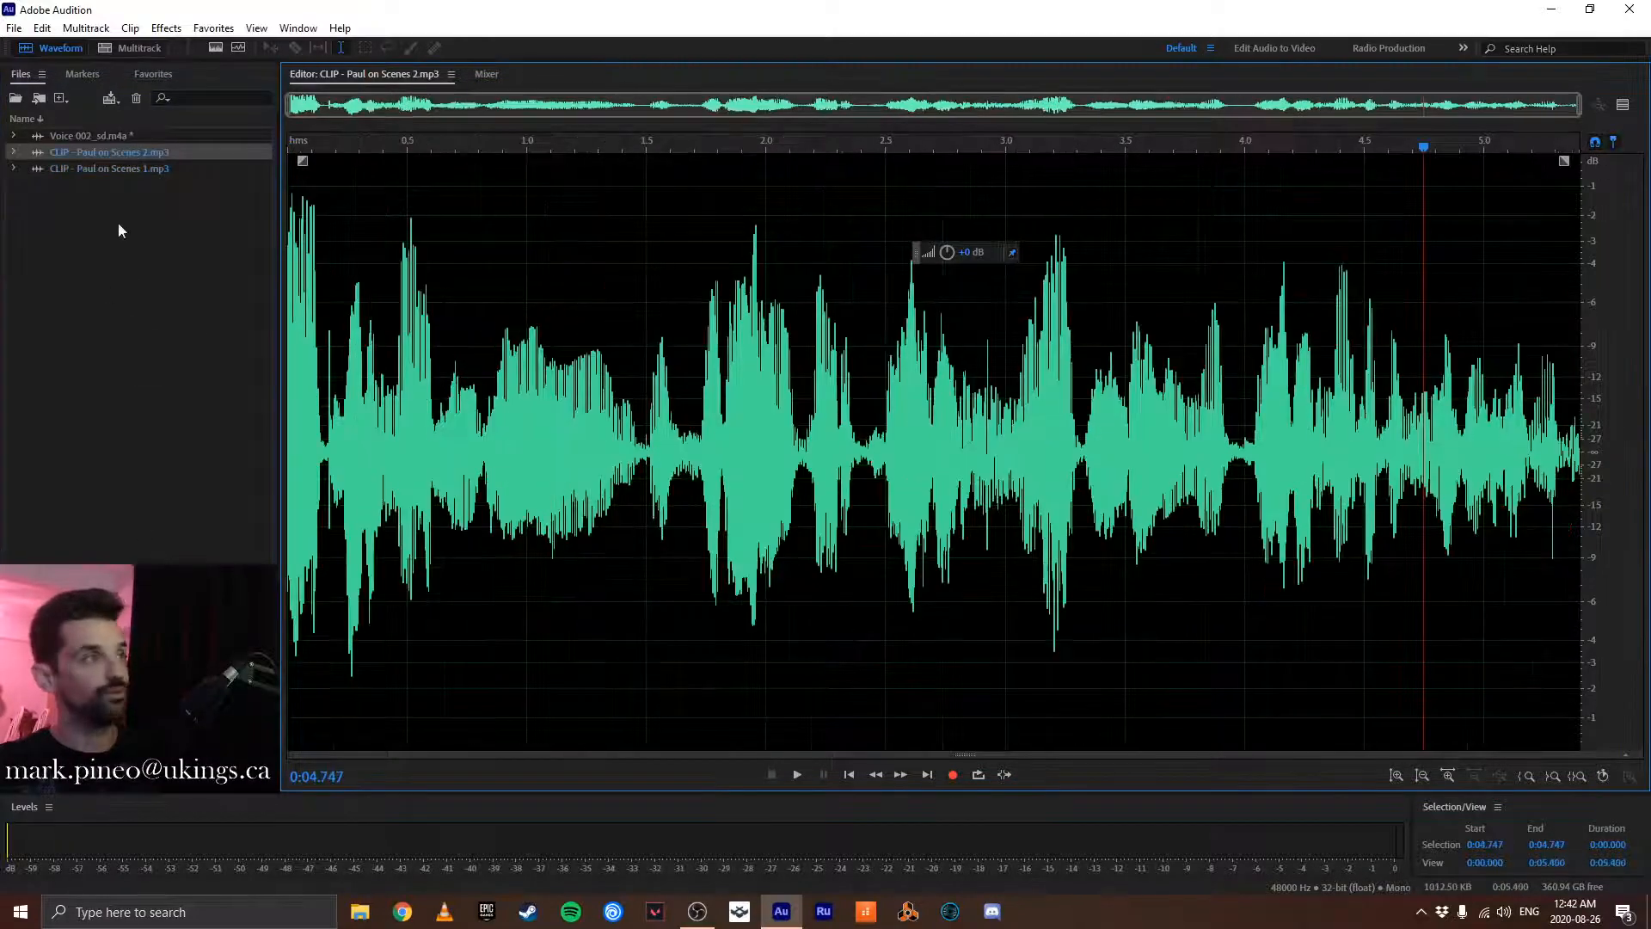
double_click(99, 136)
scroll(757, 548, down, 5)
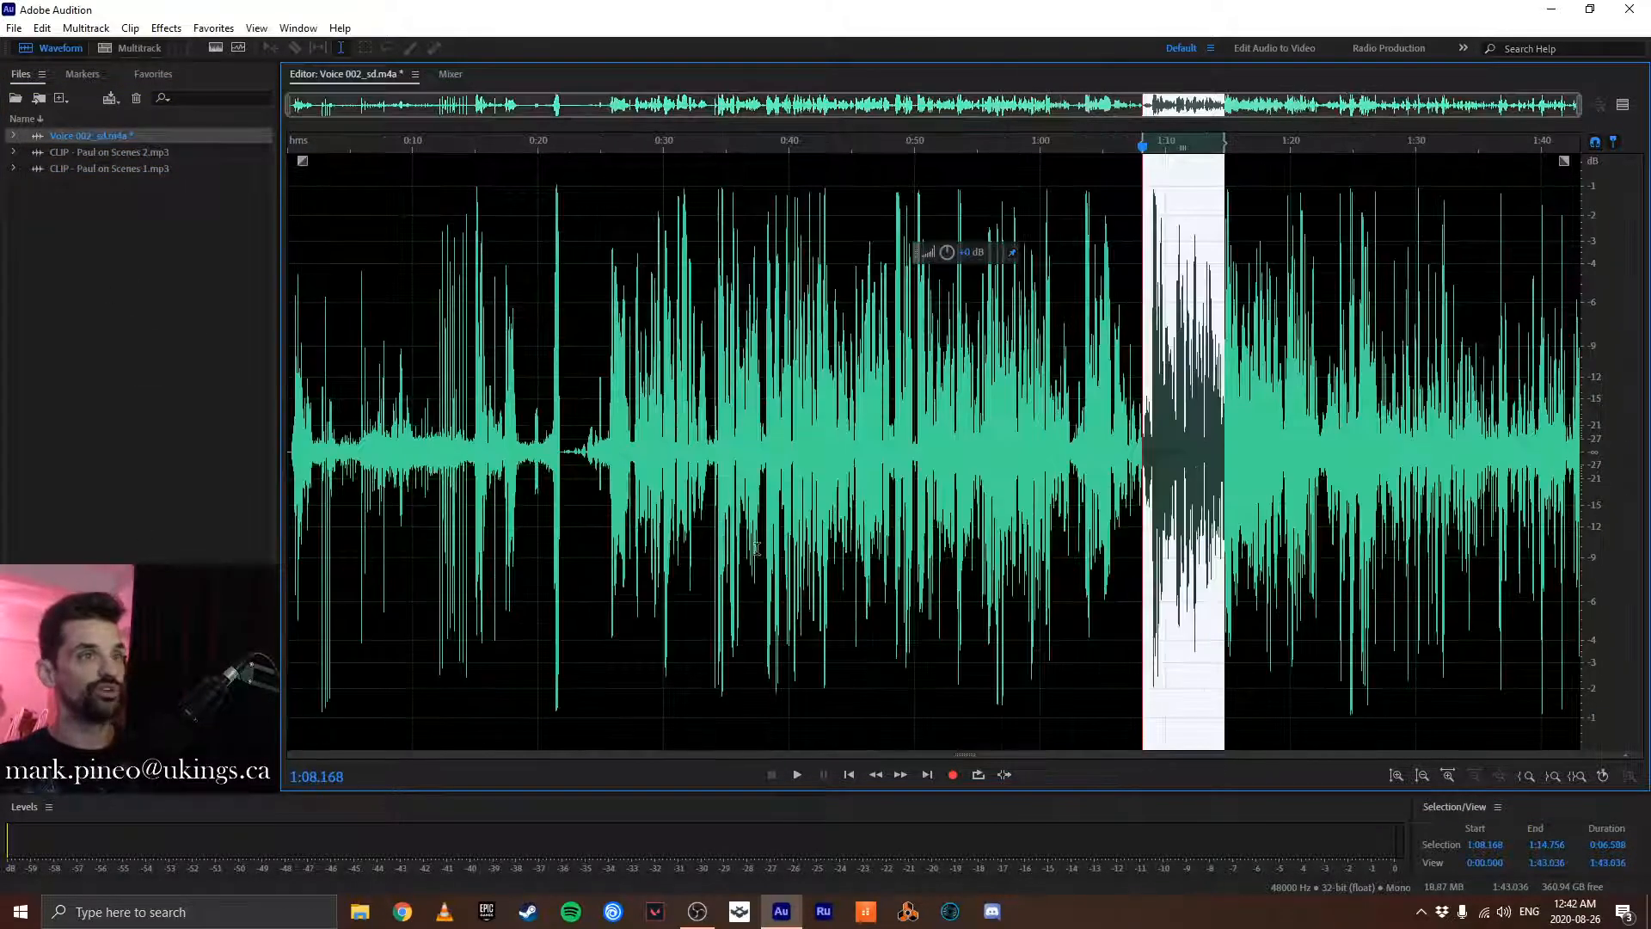